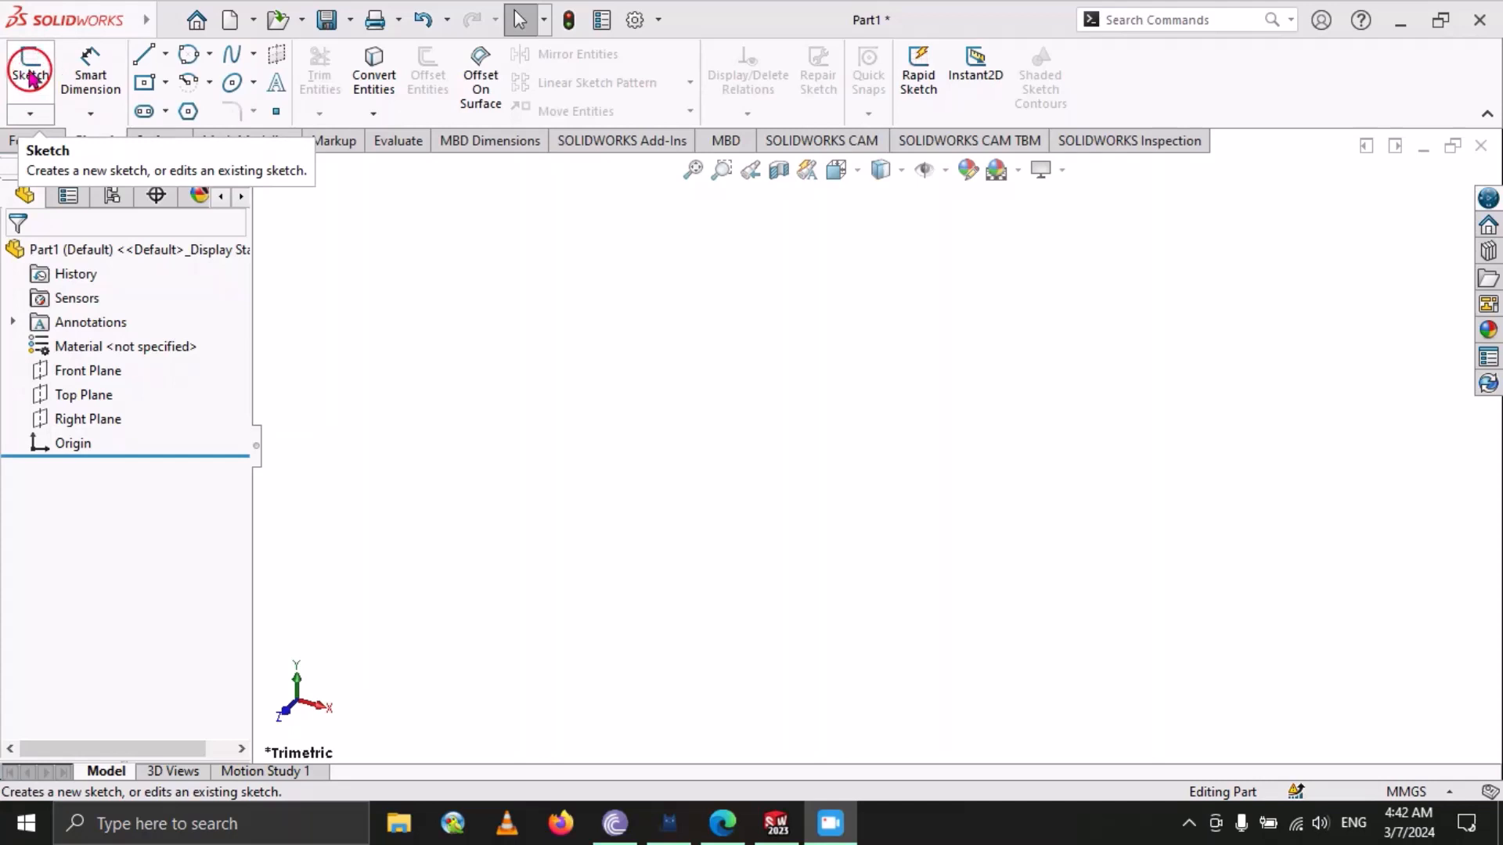
Start a new 2D sketch on the Top Plane.
{"action": "left_click", "coordinate": [31, 117]}
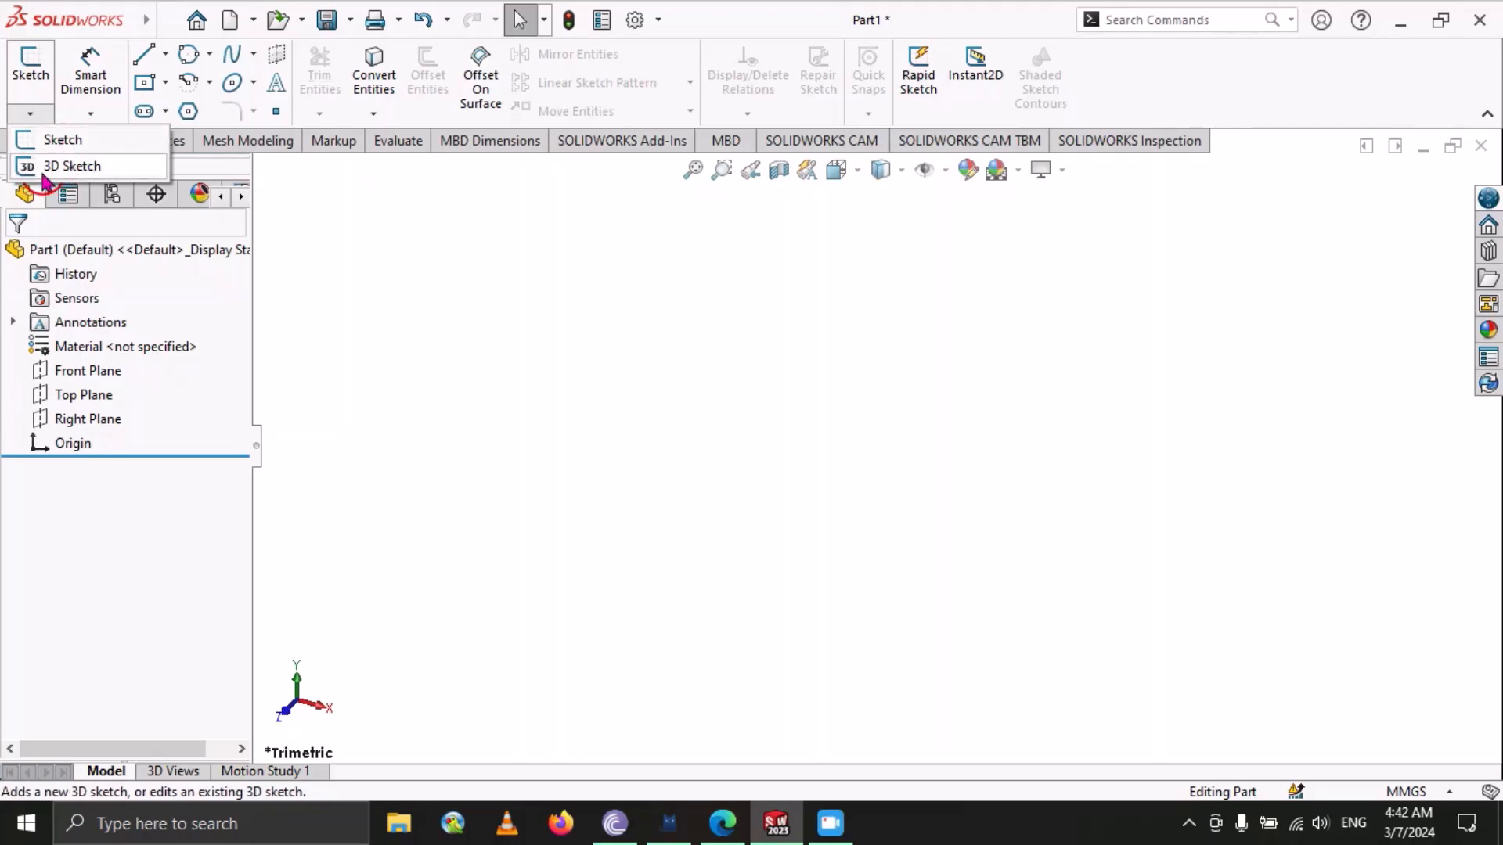
{"action": "left_click", "coordinate": [95, 149]}
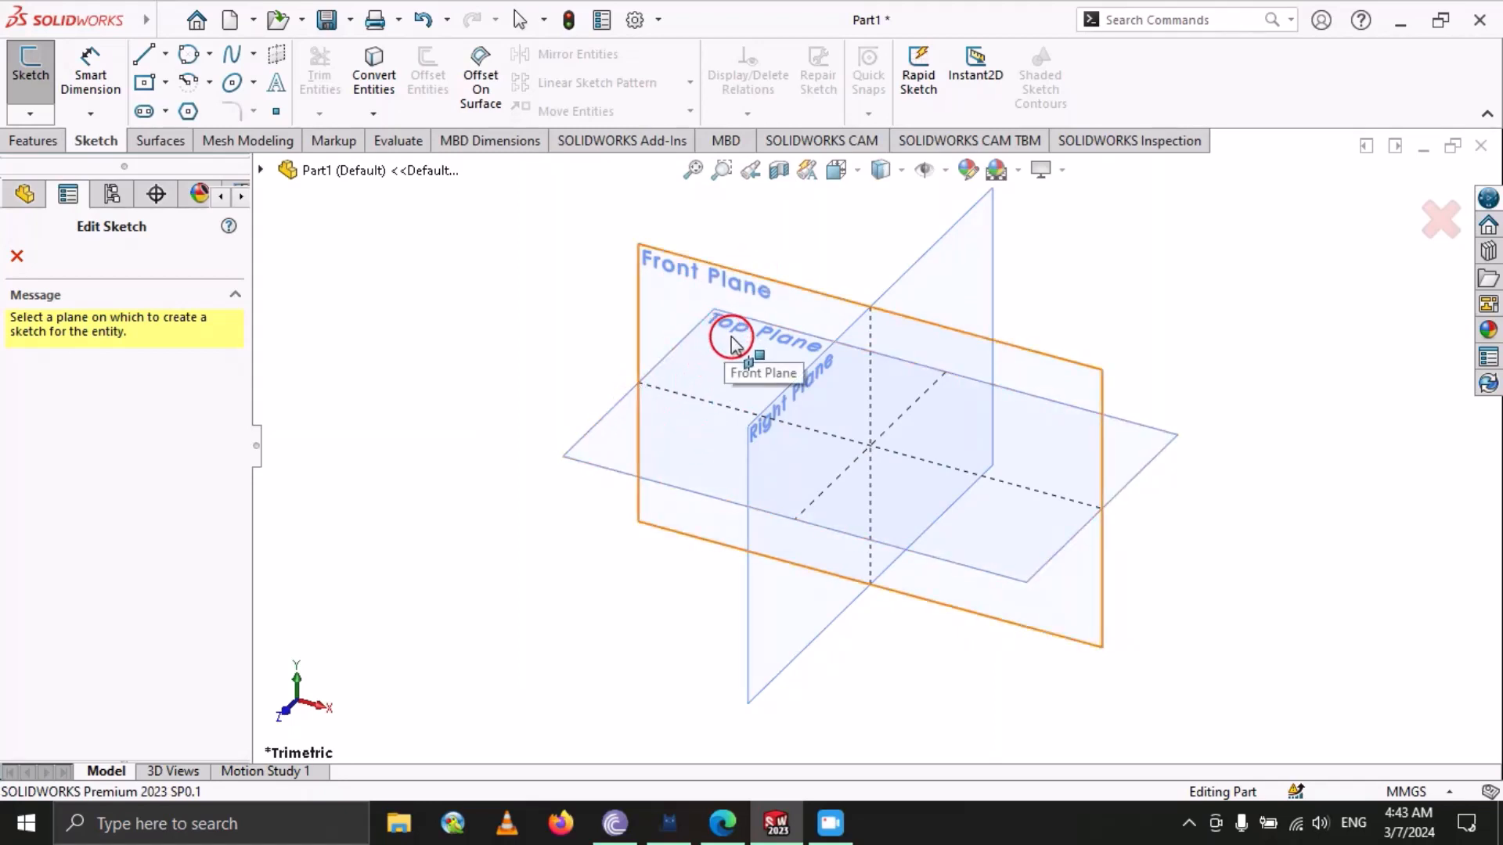
{"action": "left_click", "coordinate": [616, 442]}
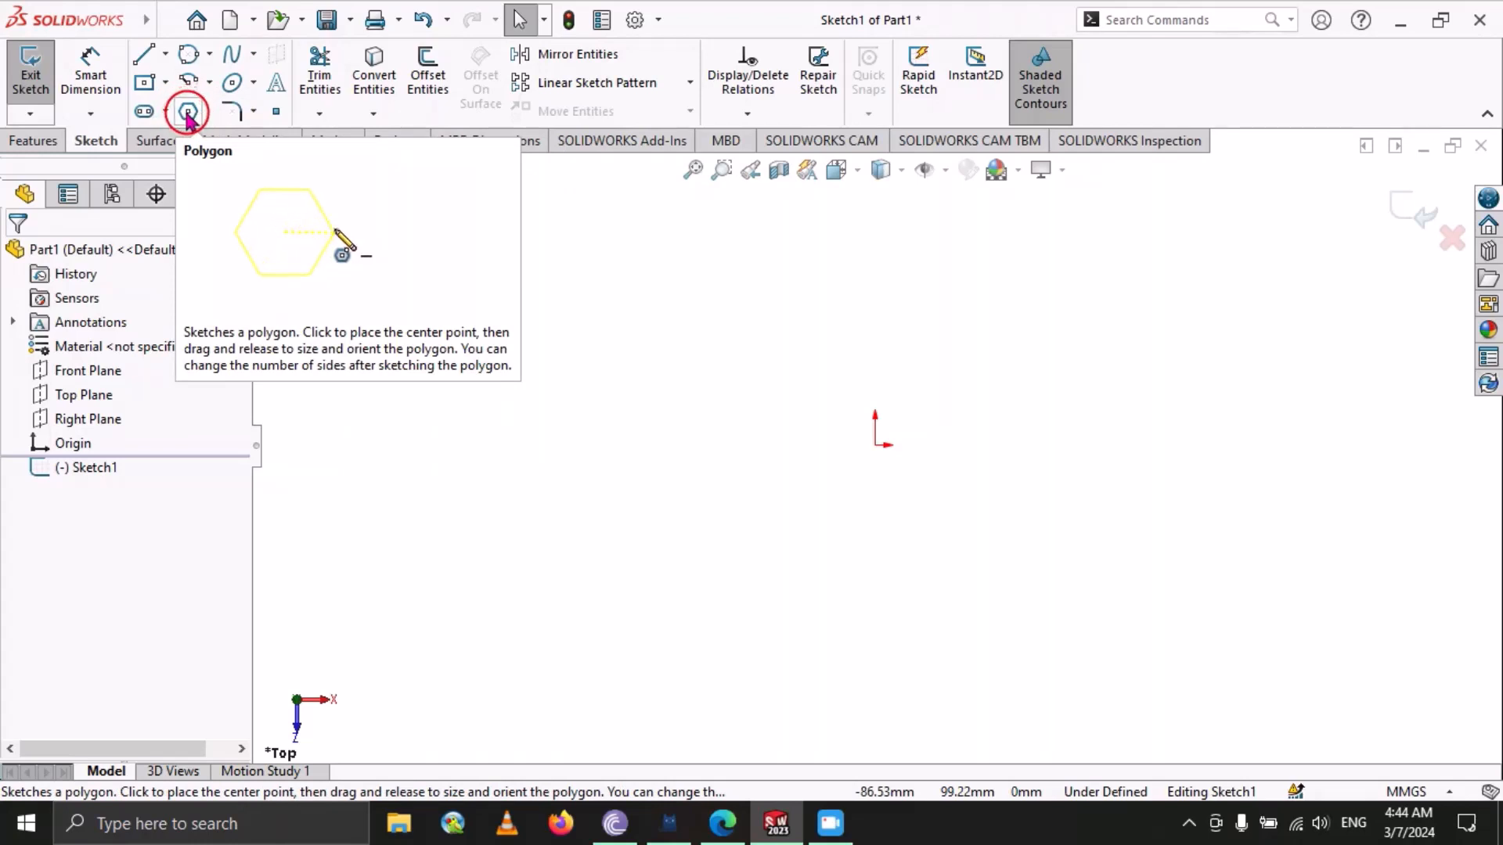
Draw a horizontal centerline about 98 mm long from the origin toward negative X.
{"action": "left_click", "coordinate": [167, 56]}
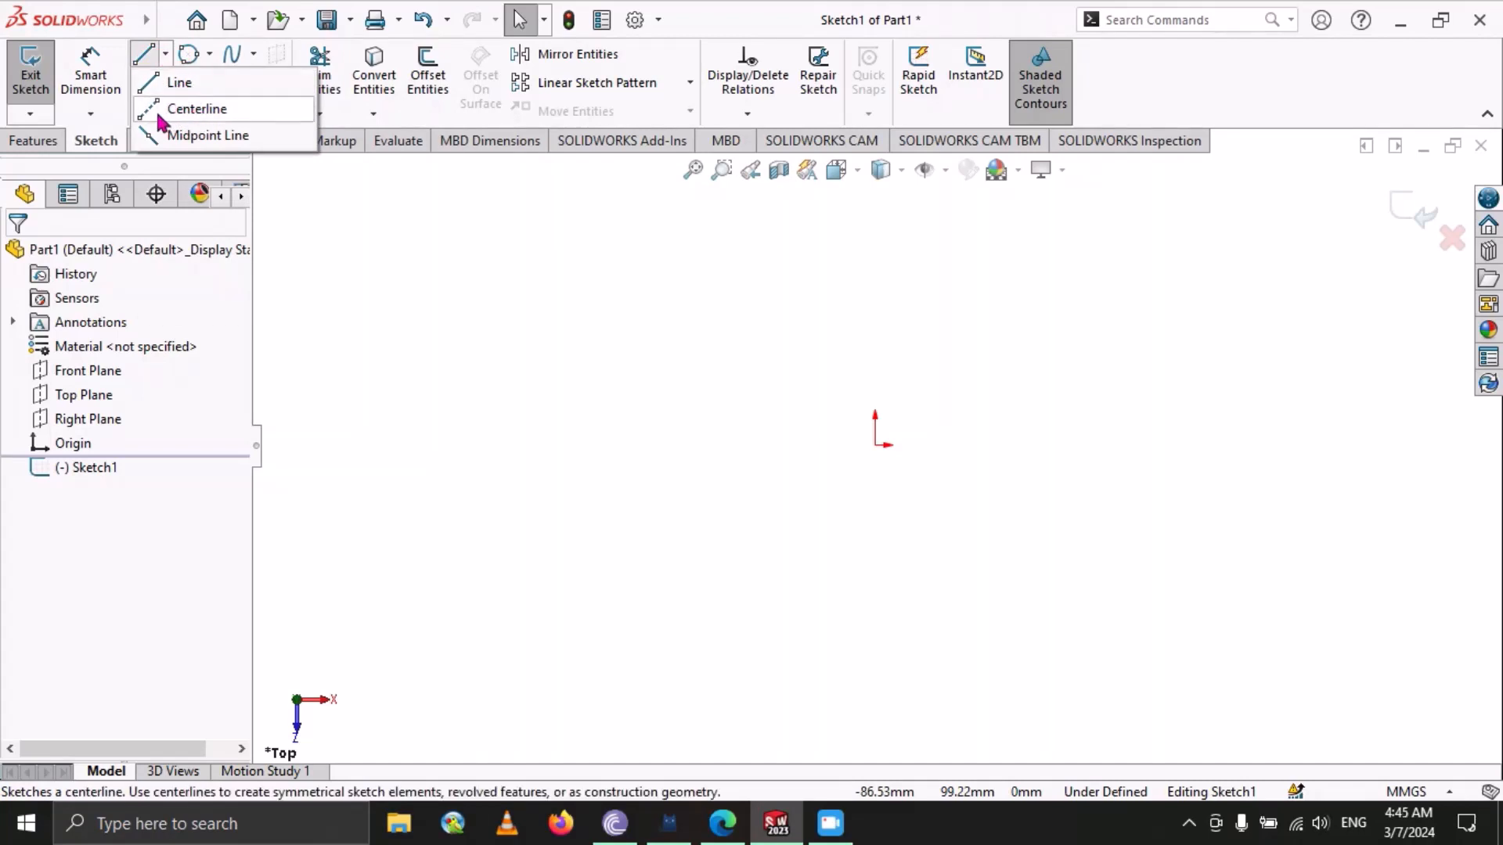
{"action": "left_click", "coordinate": [196, 138]}
{"action": "left_click", "coordinate": [197, 109]}
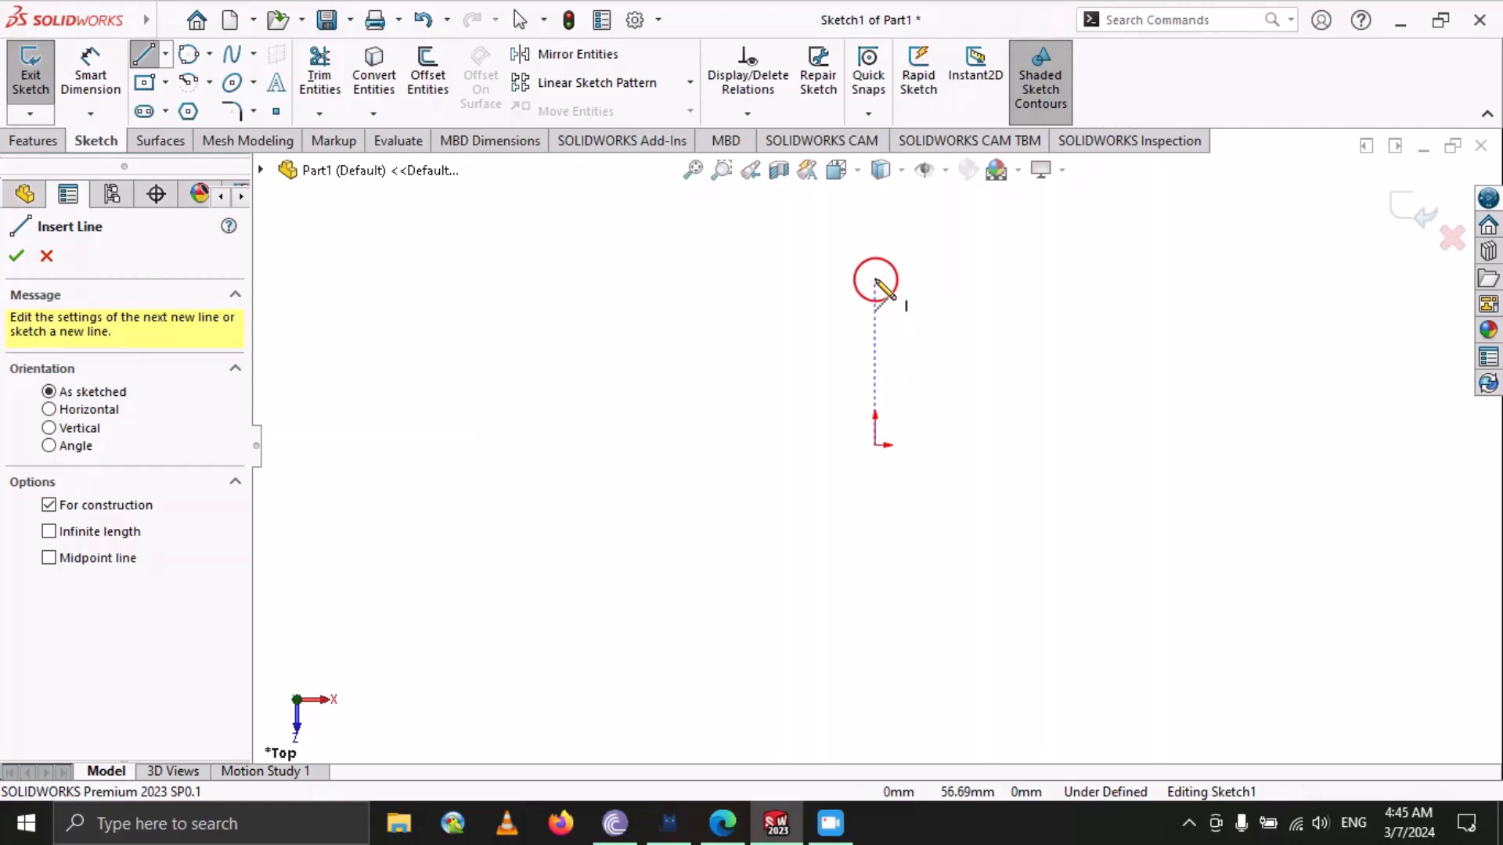
{"action": "left_click", "coordinate": [875, 445]}
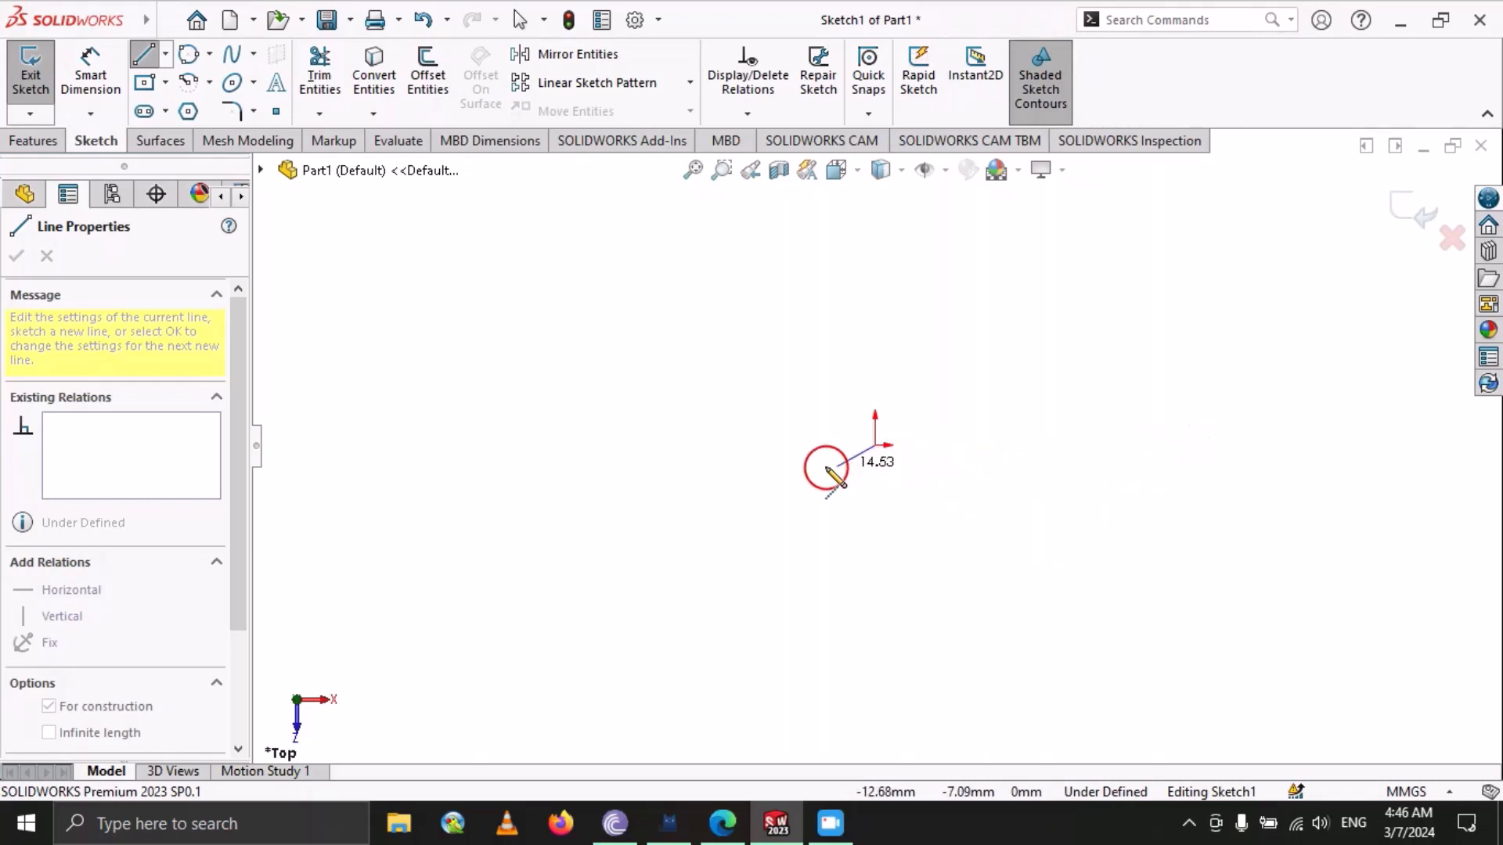
{"action": "left_click", "coordinate": [586, 447]}
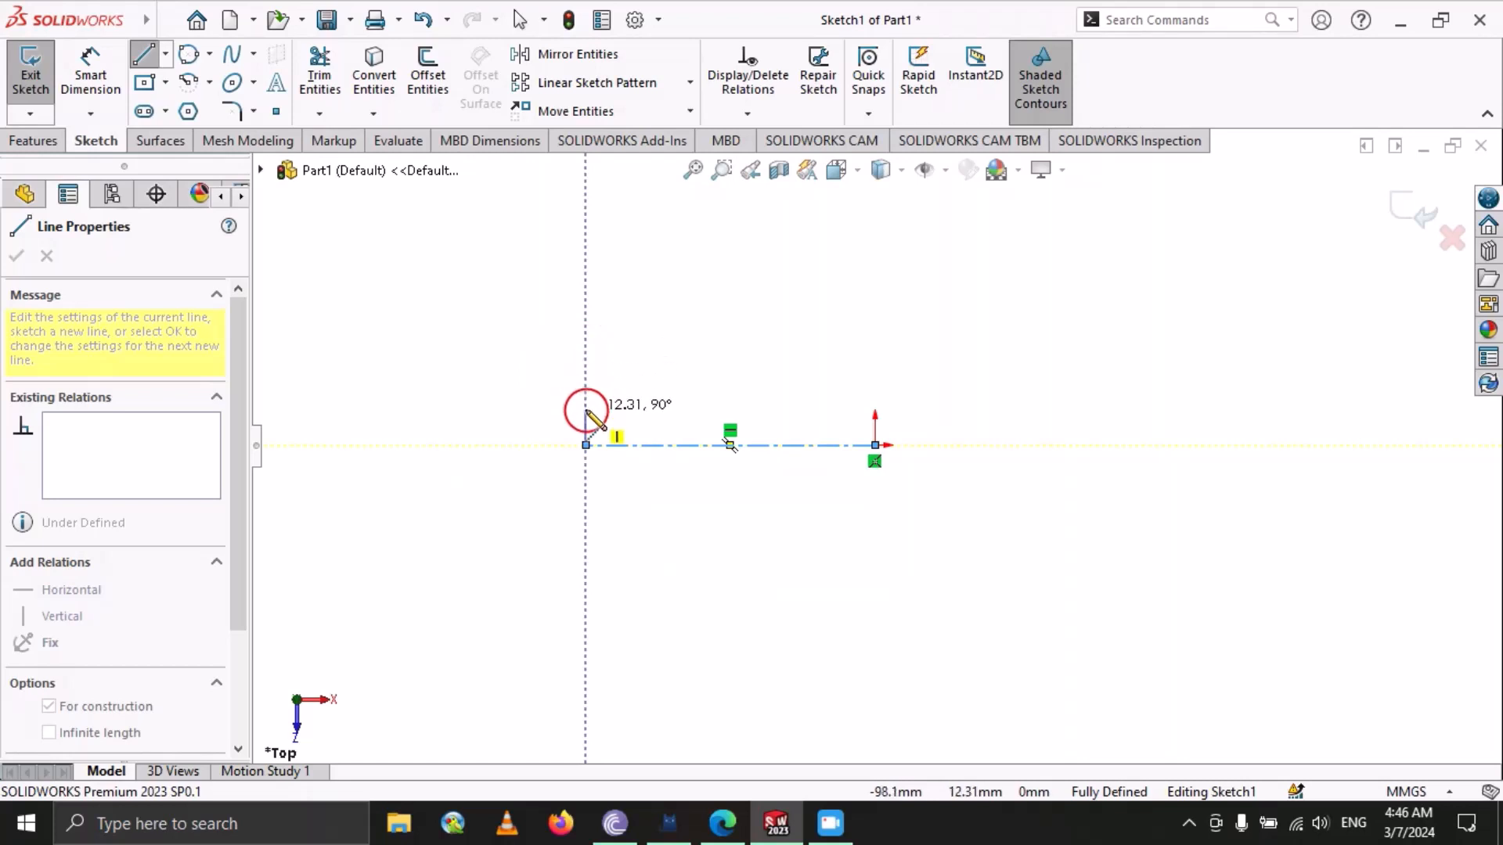
{"action": "right_click", "coordinate": [589, 360]}
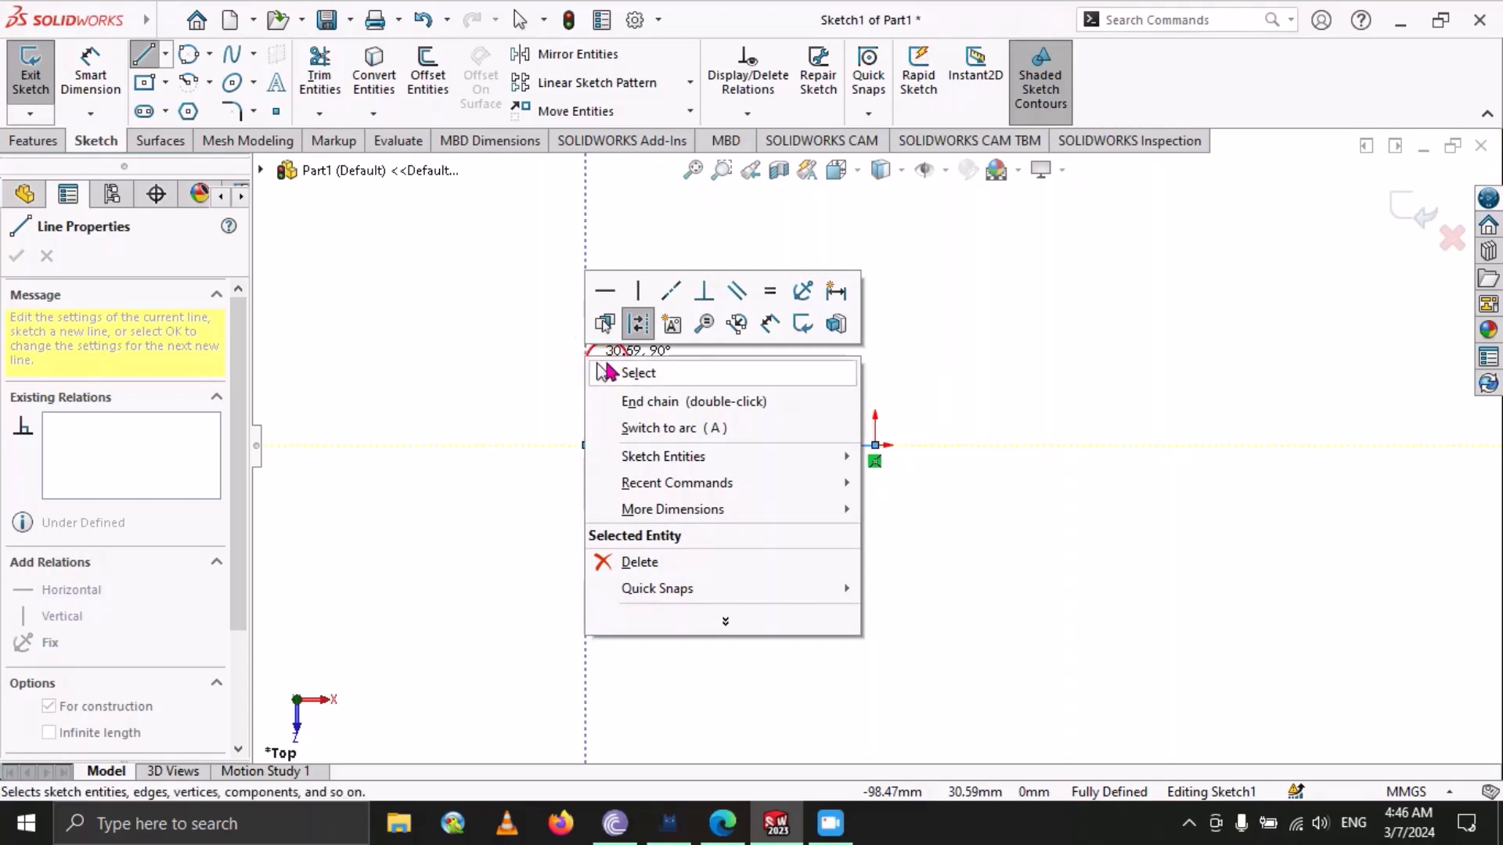
{"action": "left_click", "coordinate": [638, 374]}
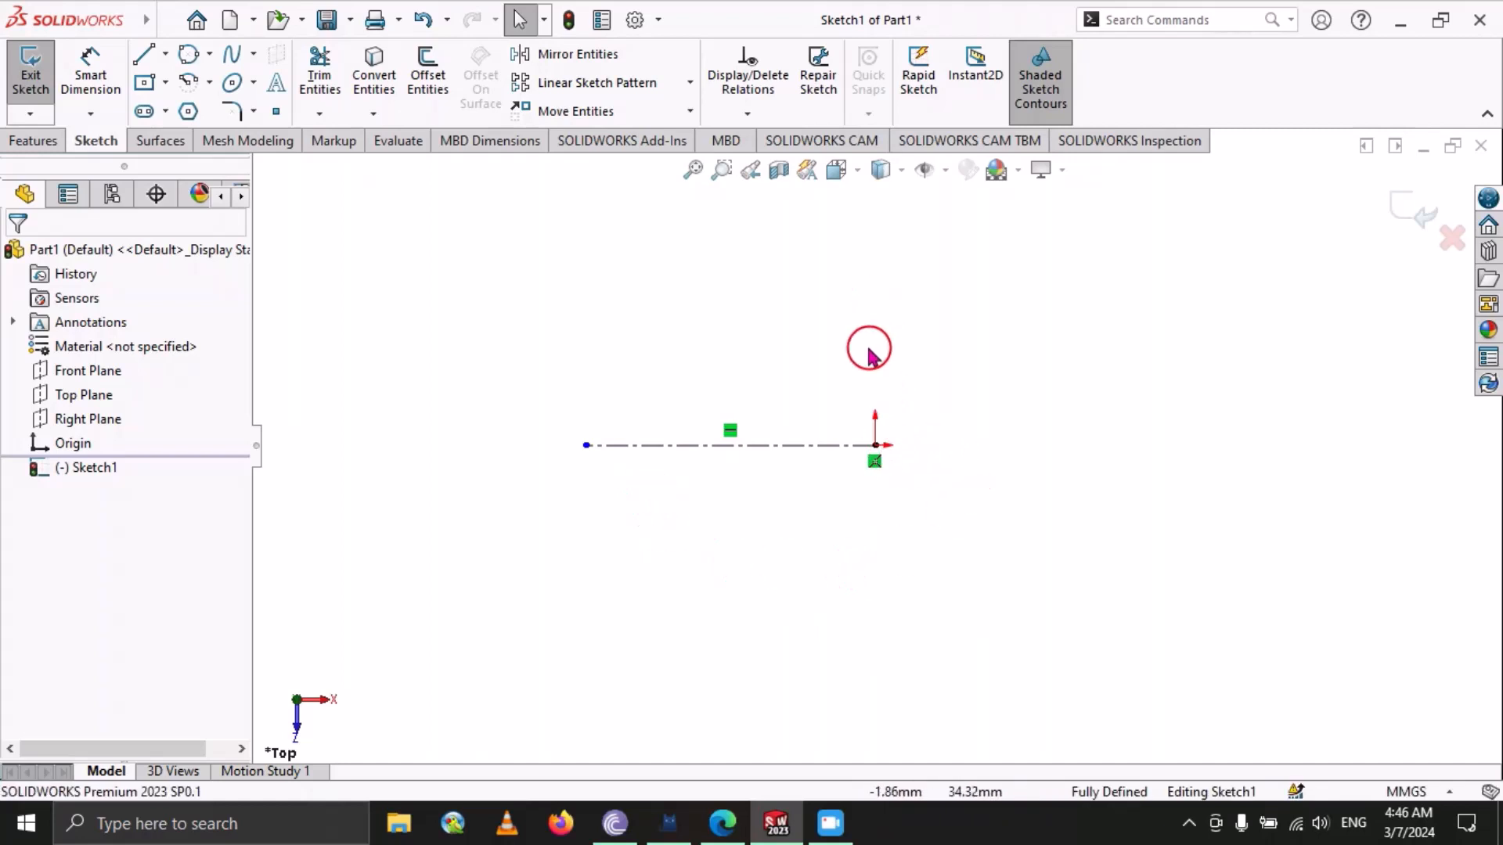
{"action": "key", "text": "Return"}
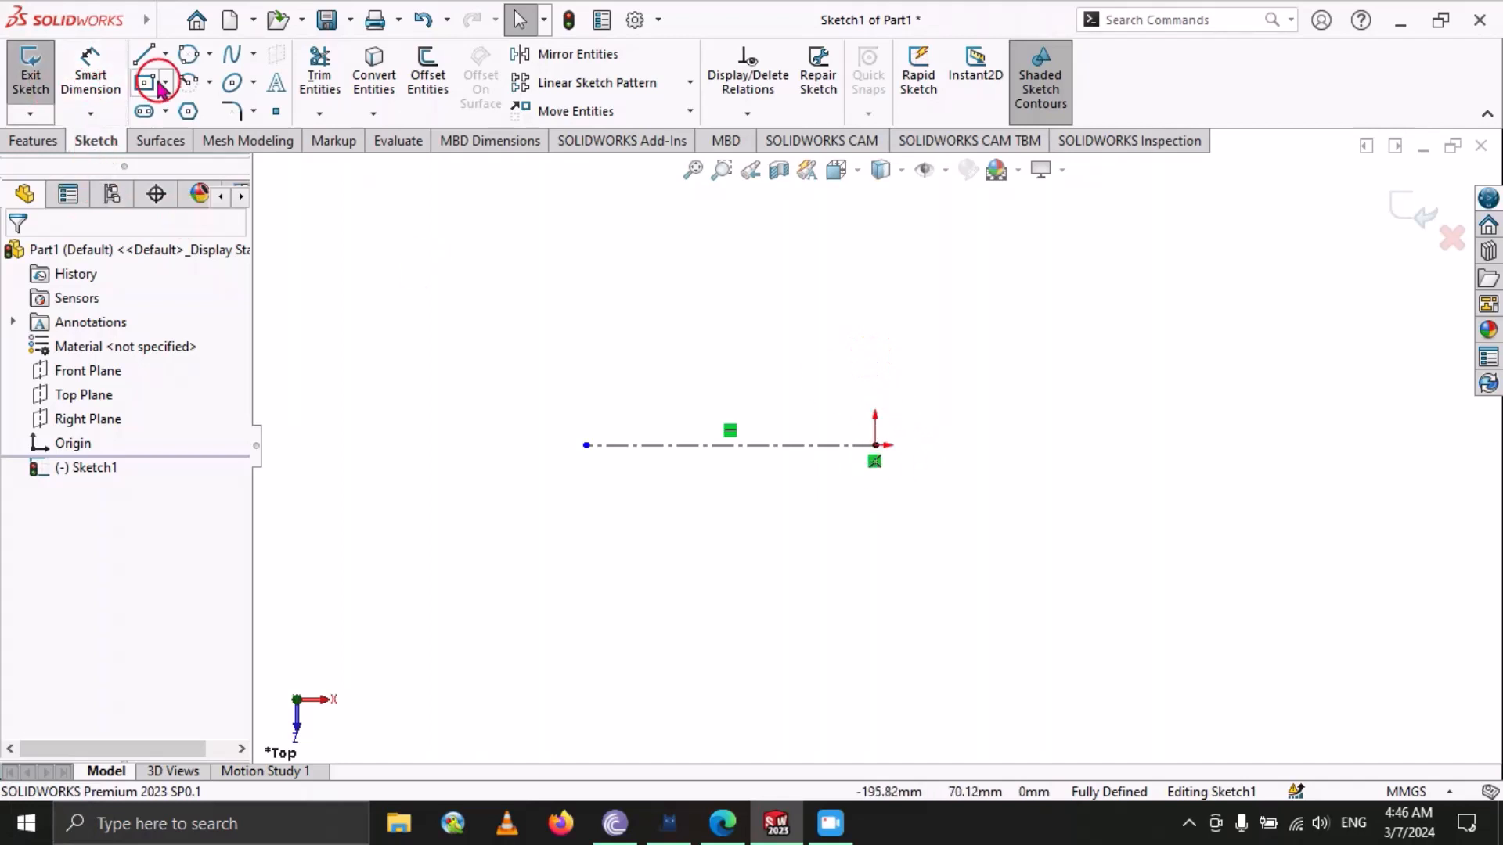
Draw a vertical centerline about 72 mm long upward from the origin.
{"action": "left_click", "coordinate": [165, 55]}
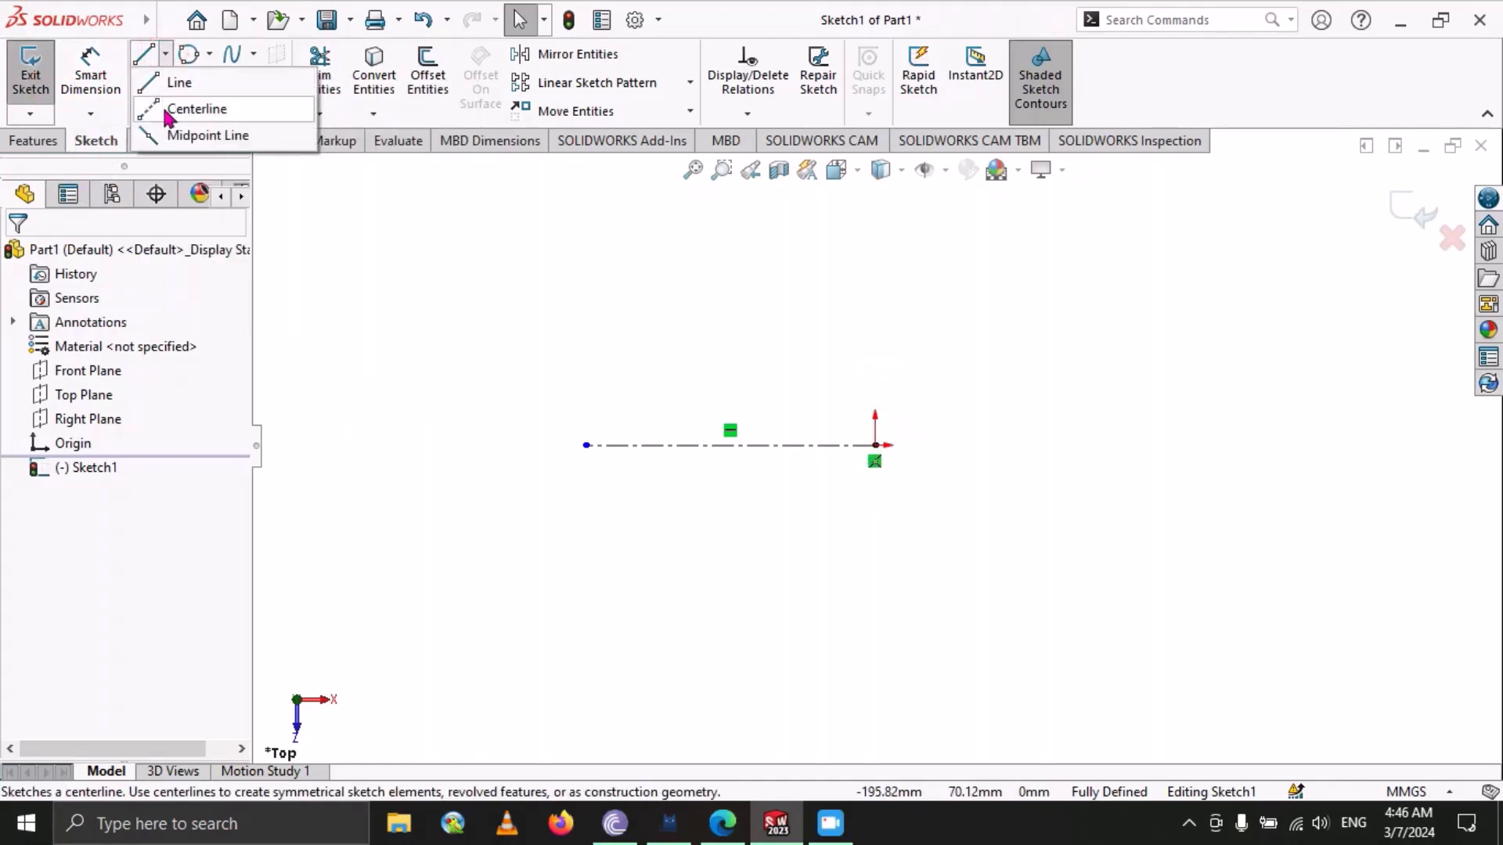
{"action": "left_click", "coordinate": [196, 107]}
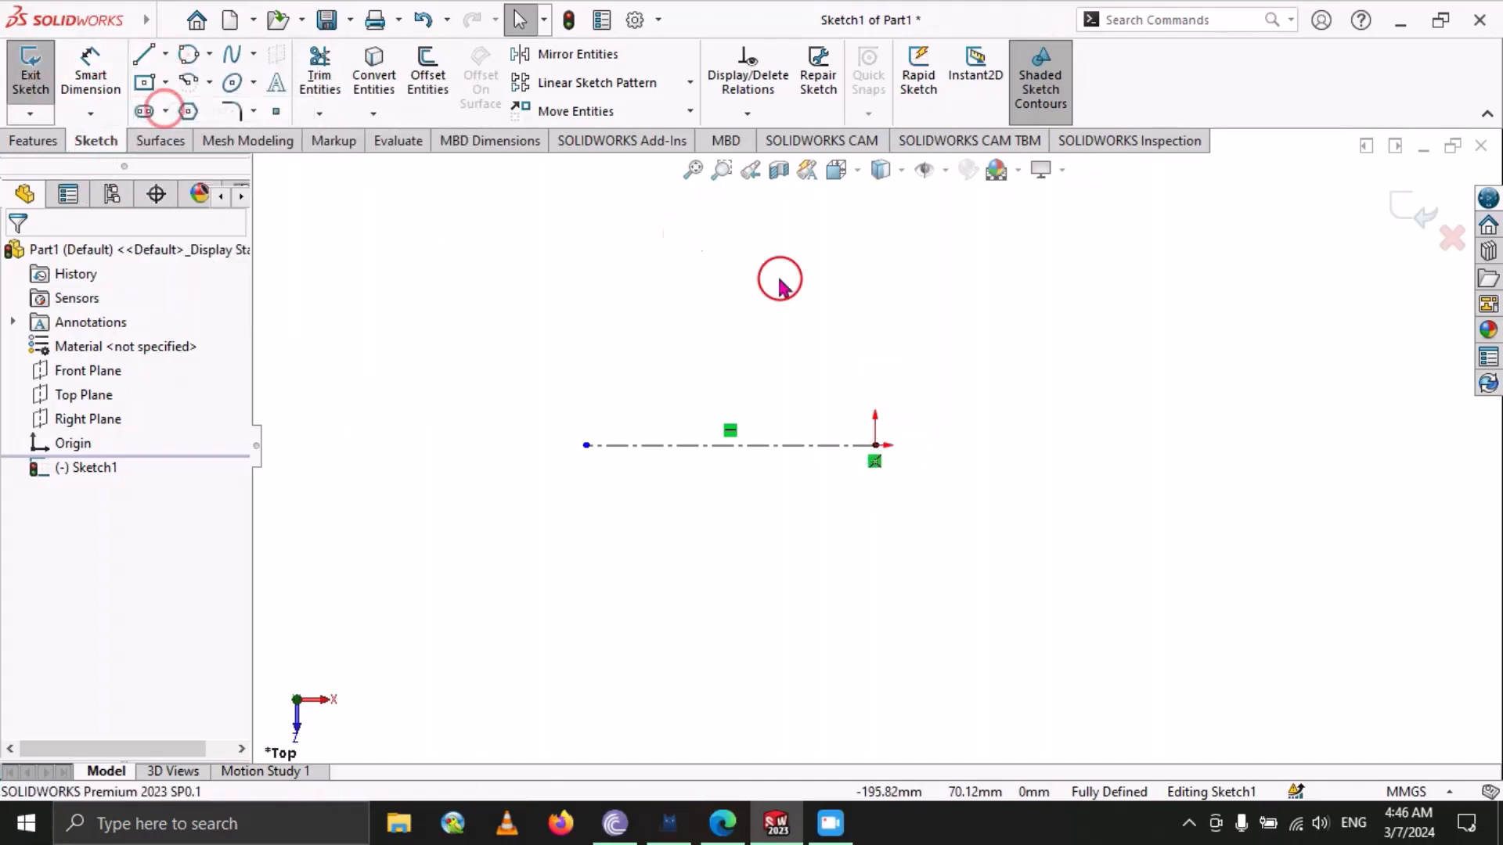
{"action": "left_click", "coordinate": [874, 446]}
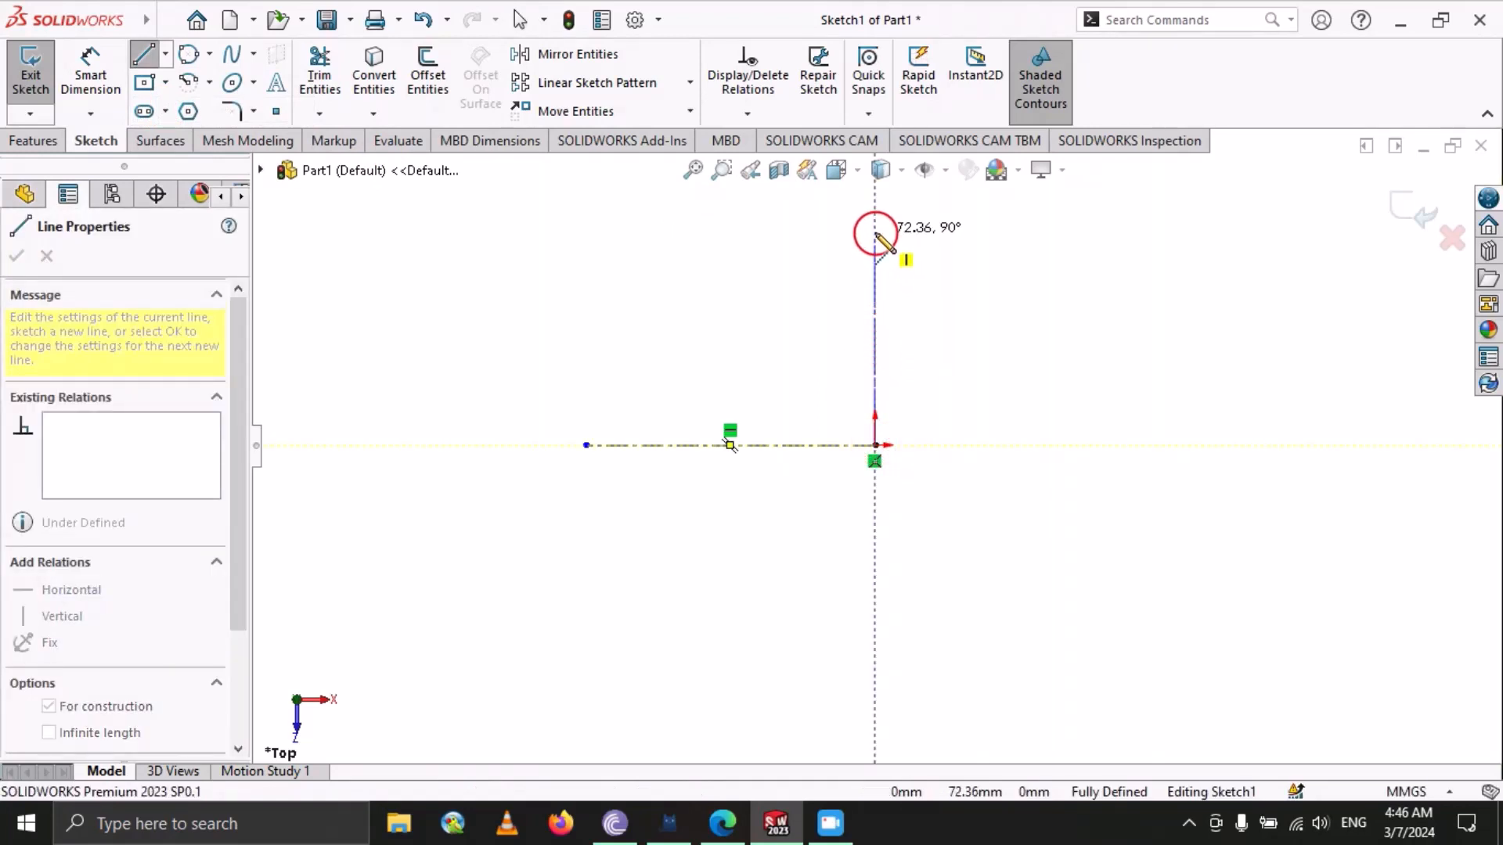
{"action": "left_click", "coordinate": [875, 233]}
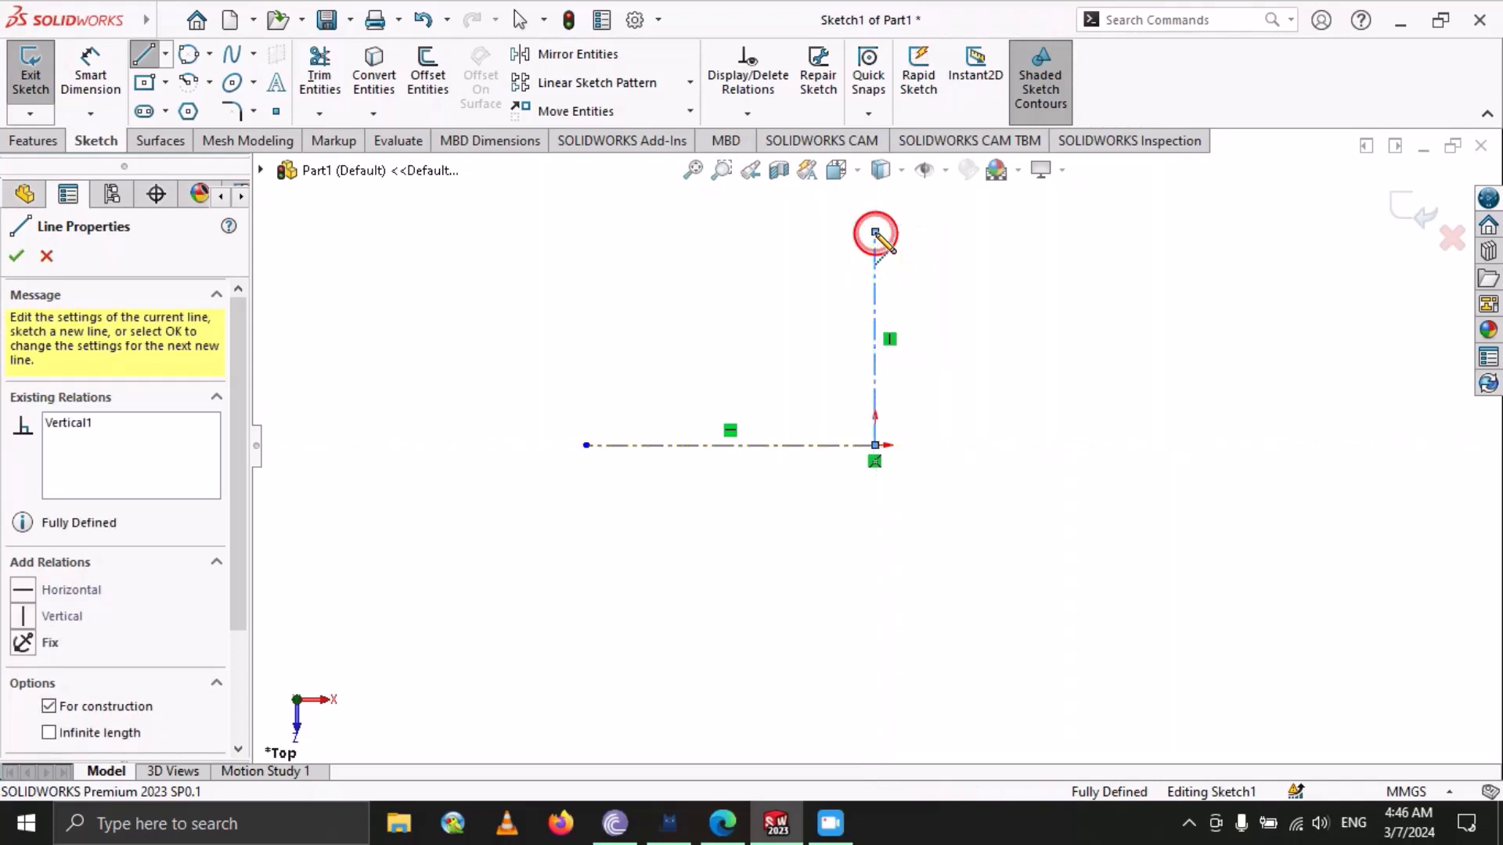
{"action": "right_click", "coordinate": [875, 233]}
{"action": "left_click", "coordinate": [929, 250]}
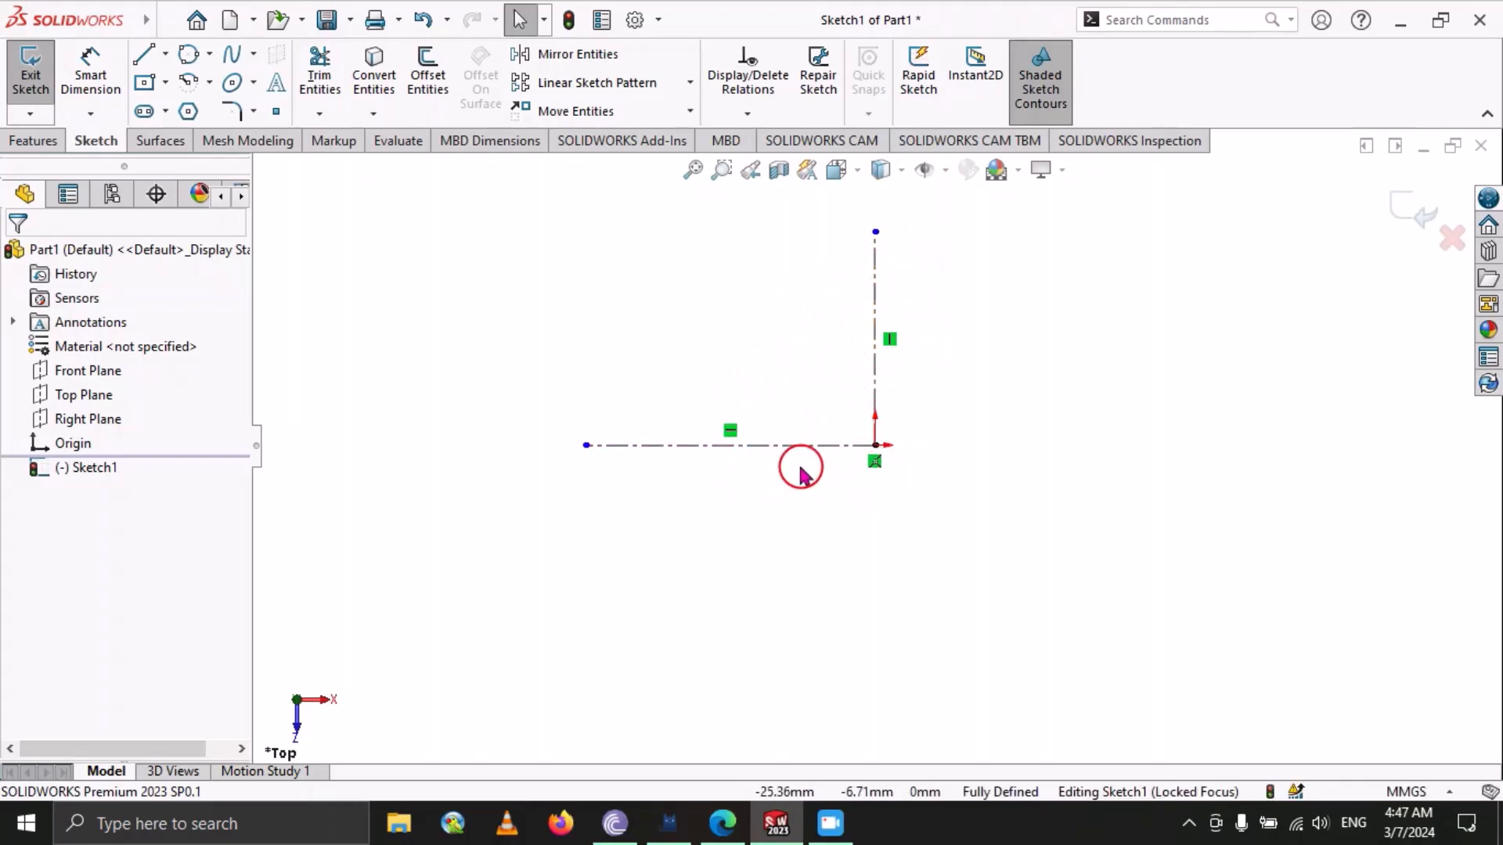
Sketch a closed rectangle around the origin from four connected lines, about 168 mm wide and 86 mm high.
{"action": "left_click", "coordinate": [144, 54]}
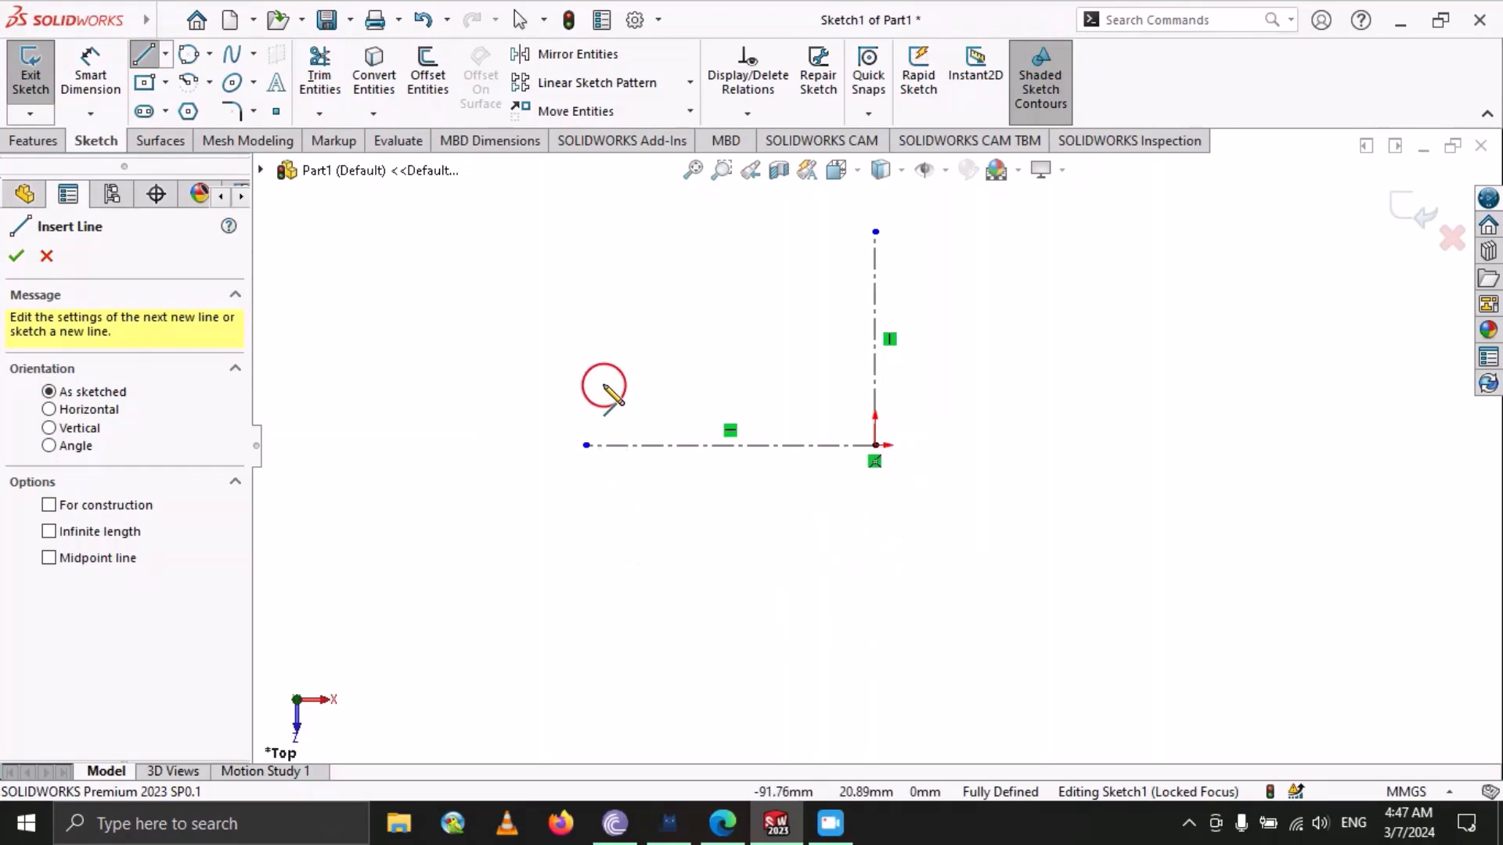
{"action": "left_click", "coordinate": [632, 308]}
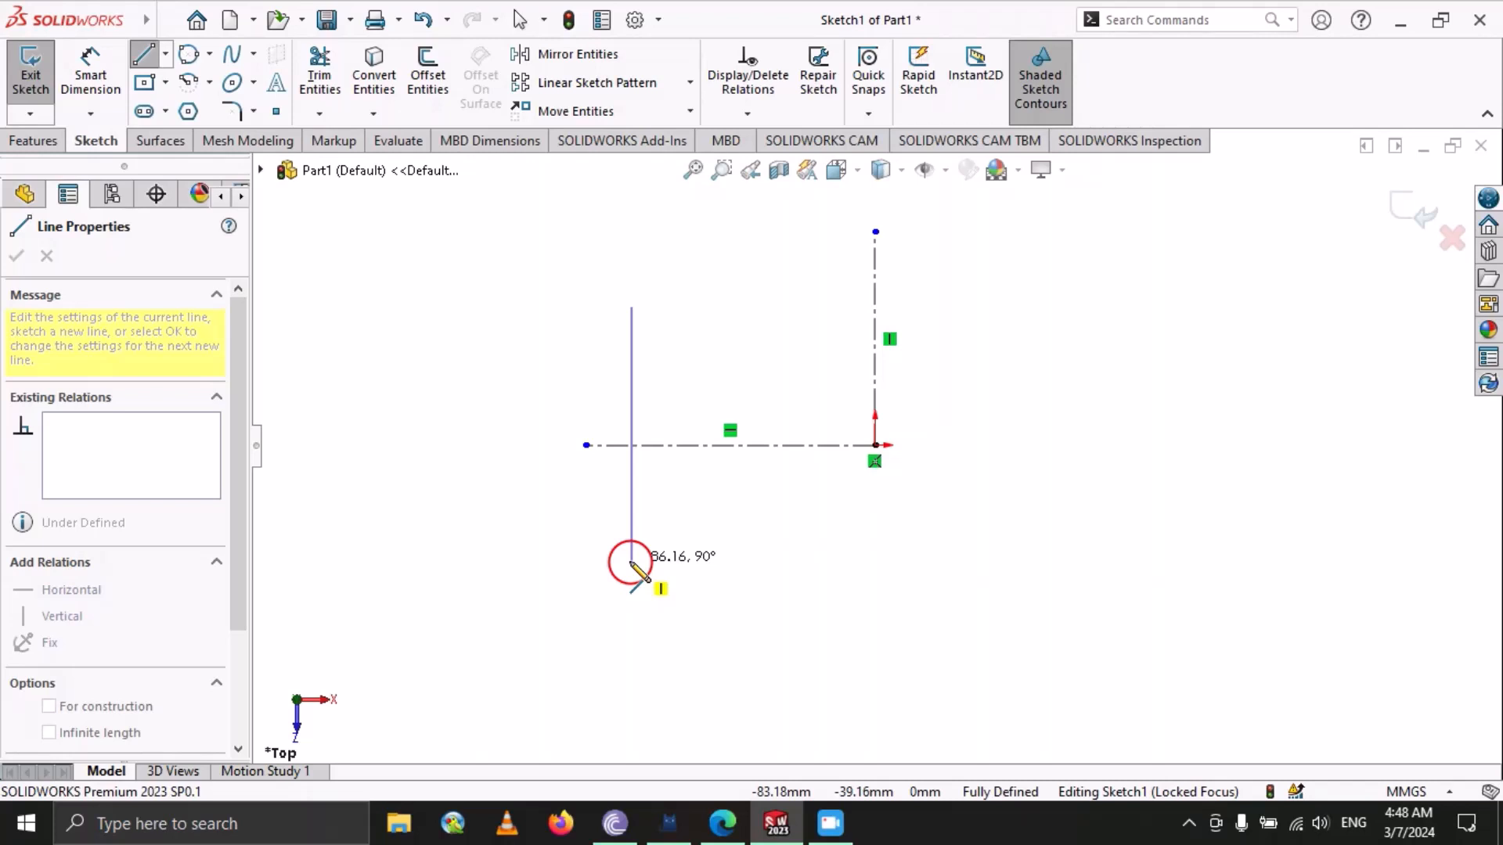
{"action": "left_click", "coordinate": [632, 560]}
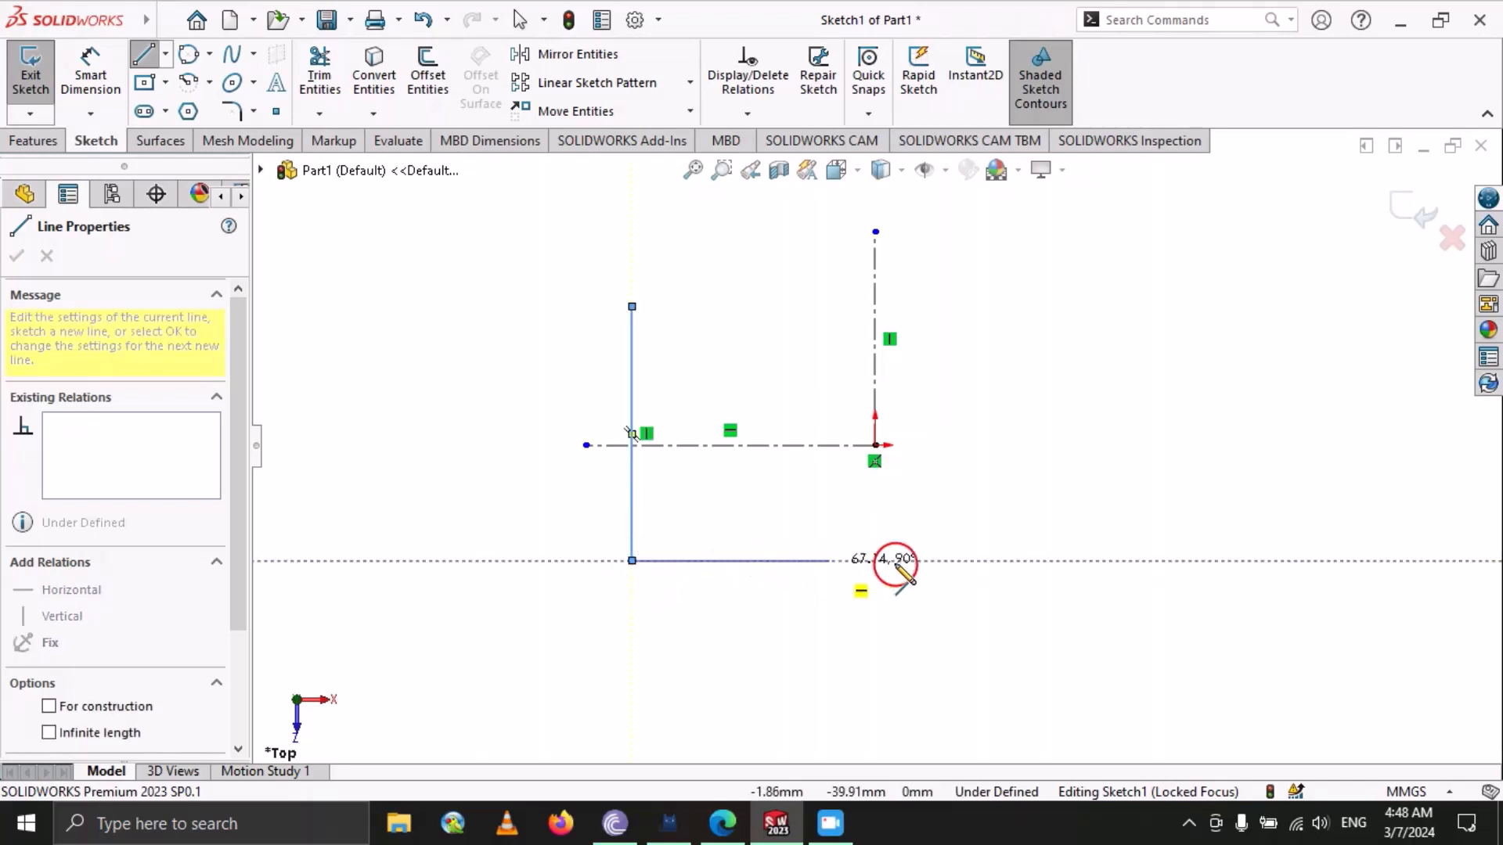
{"action": "left_click", "coordinate": [1127, 560]}
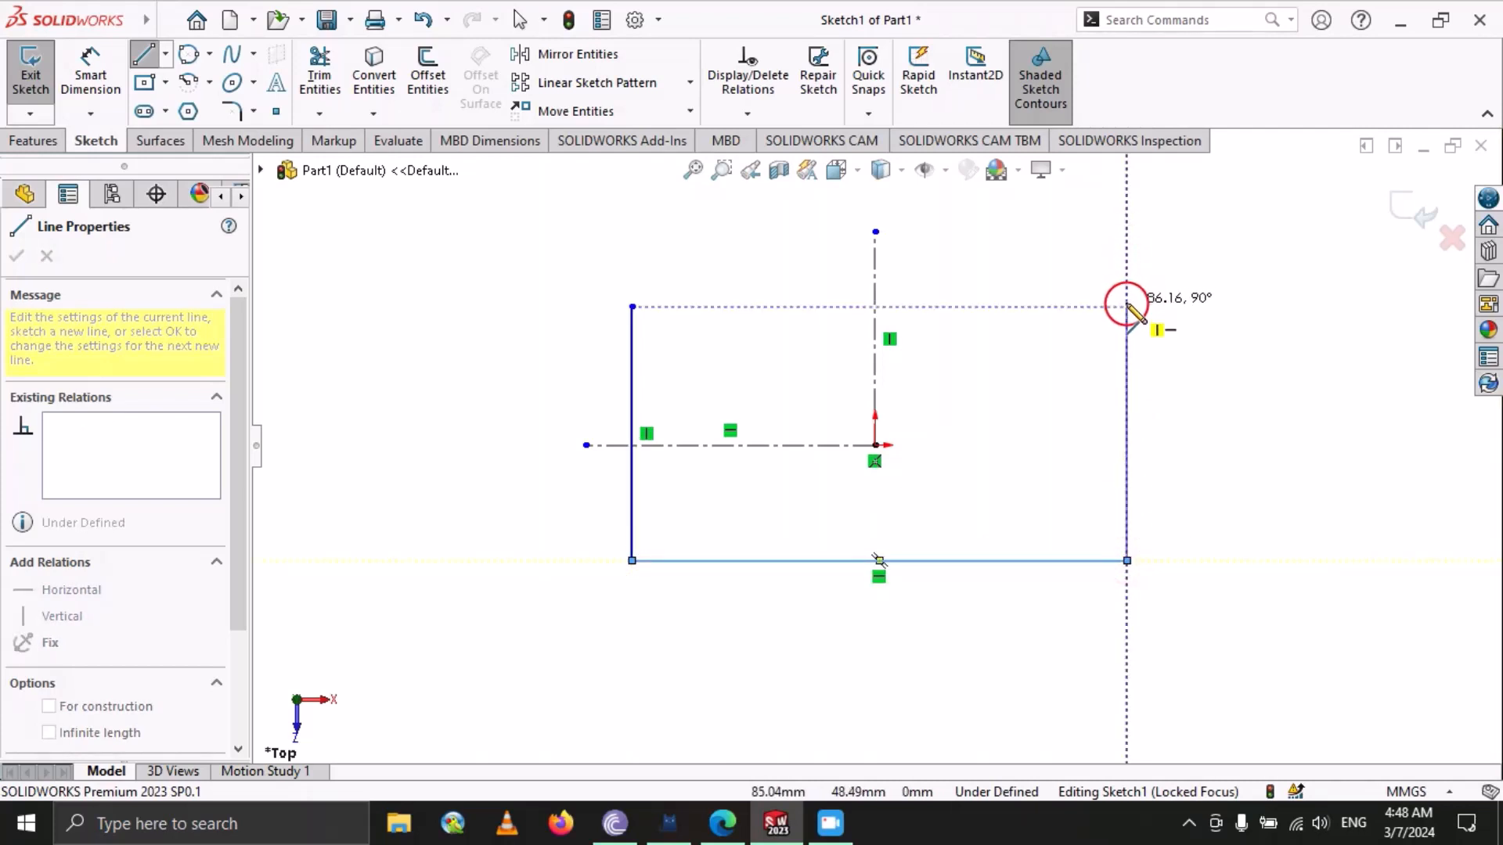
{"action": "left_click", "coordinate": [1127, 306]}
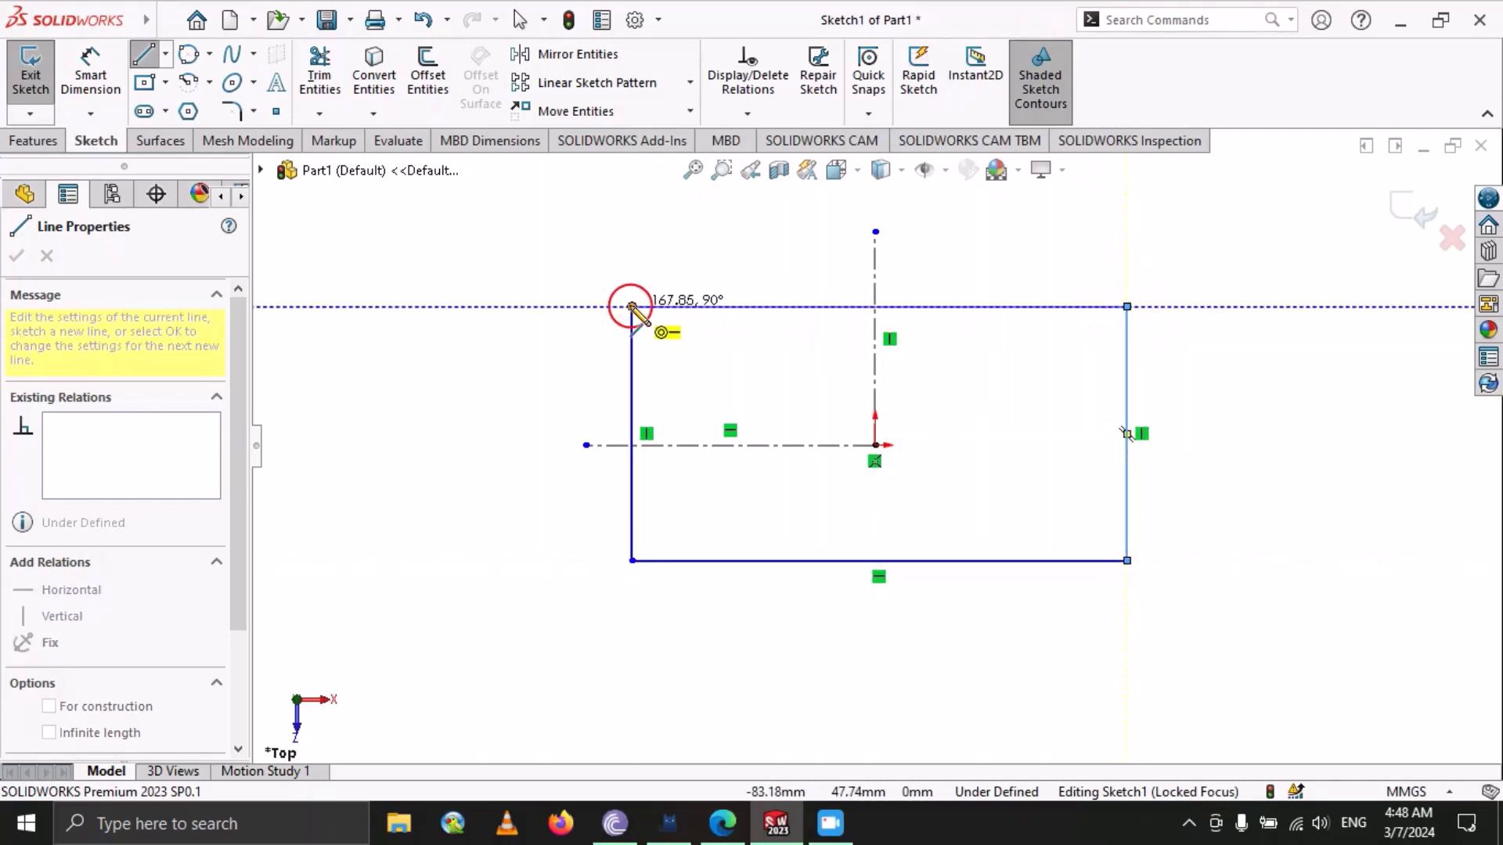
{"action": "left_click", "coordinate": [632, 306]}
{"action": "right_click", "coordinate": [632, 306]}
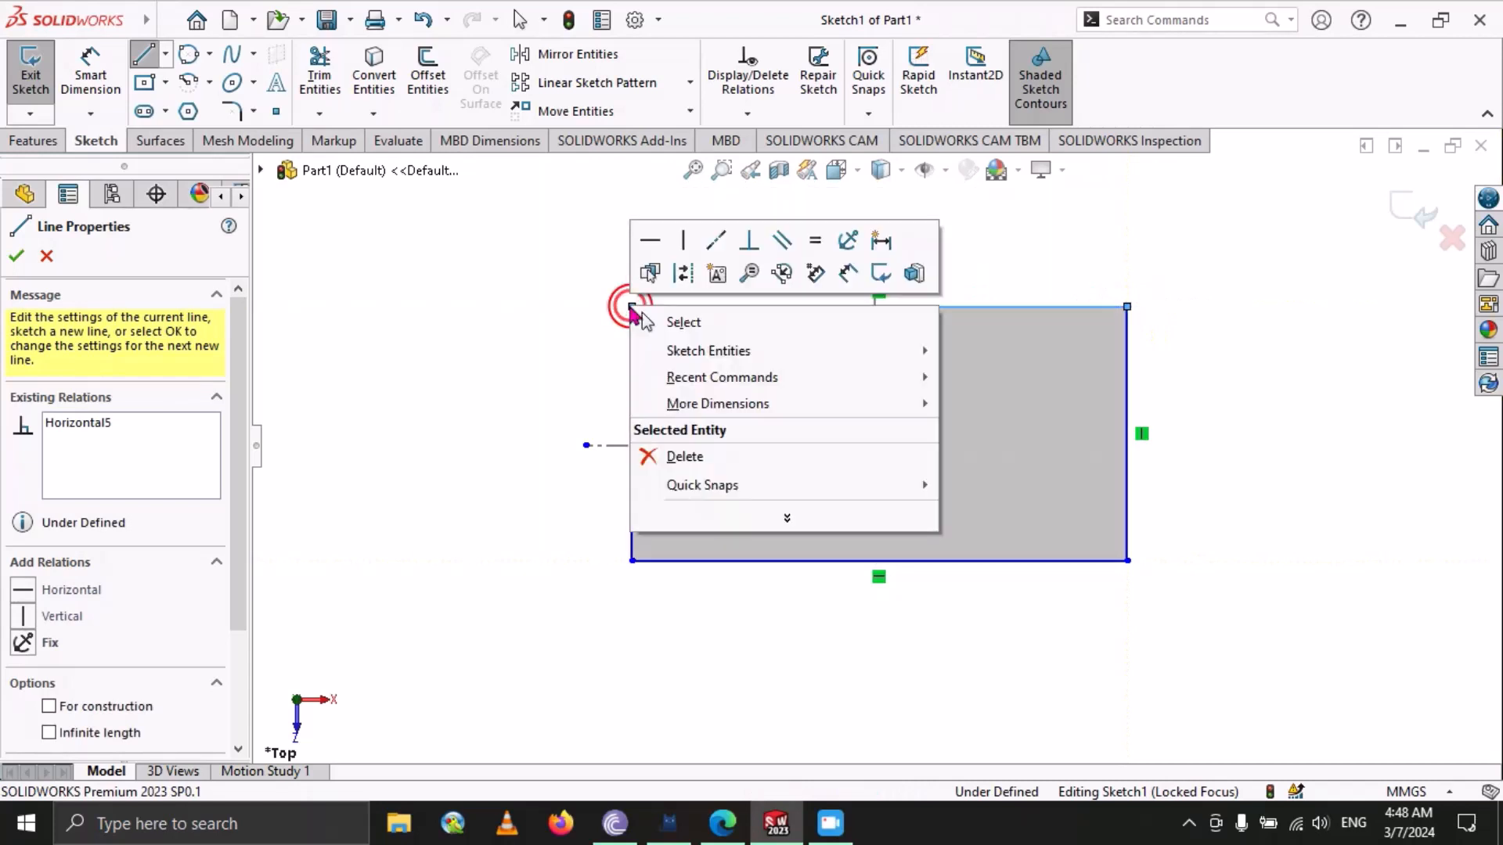
{"action": "left_click", "coordinate": [651, 318]}
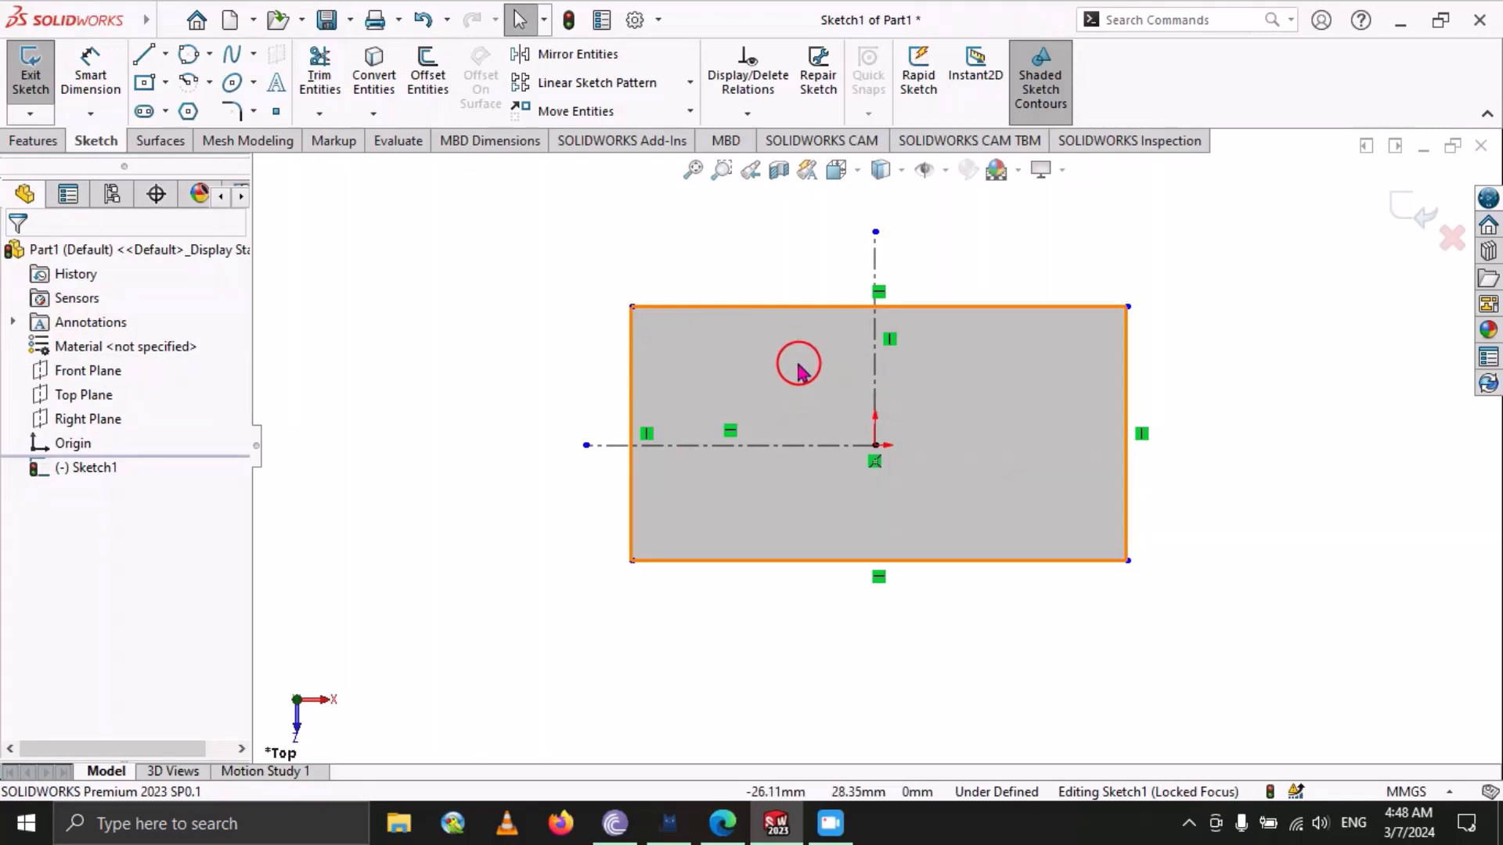
{"action": "left_click", "coordinate": [742, 446]}
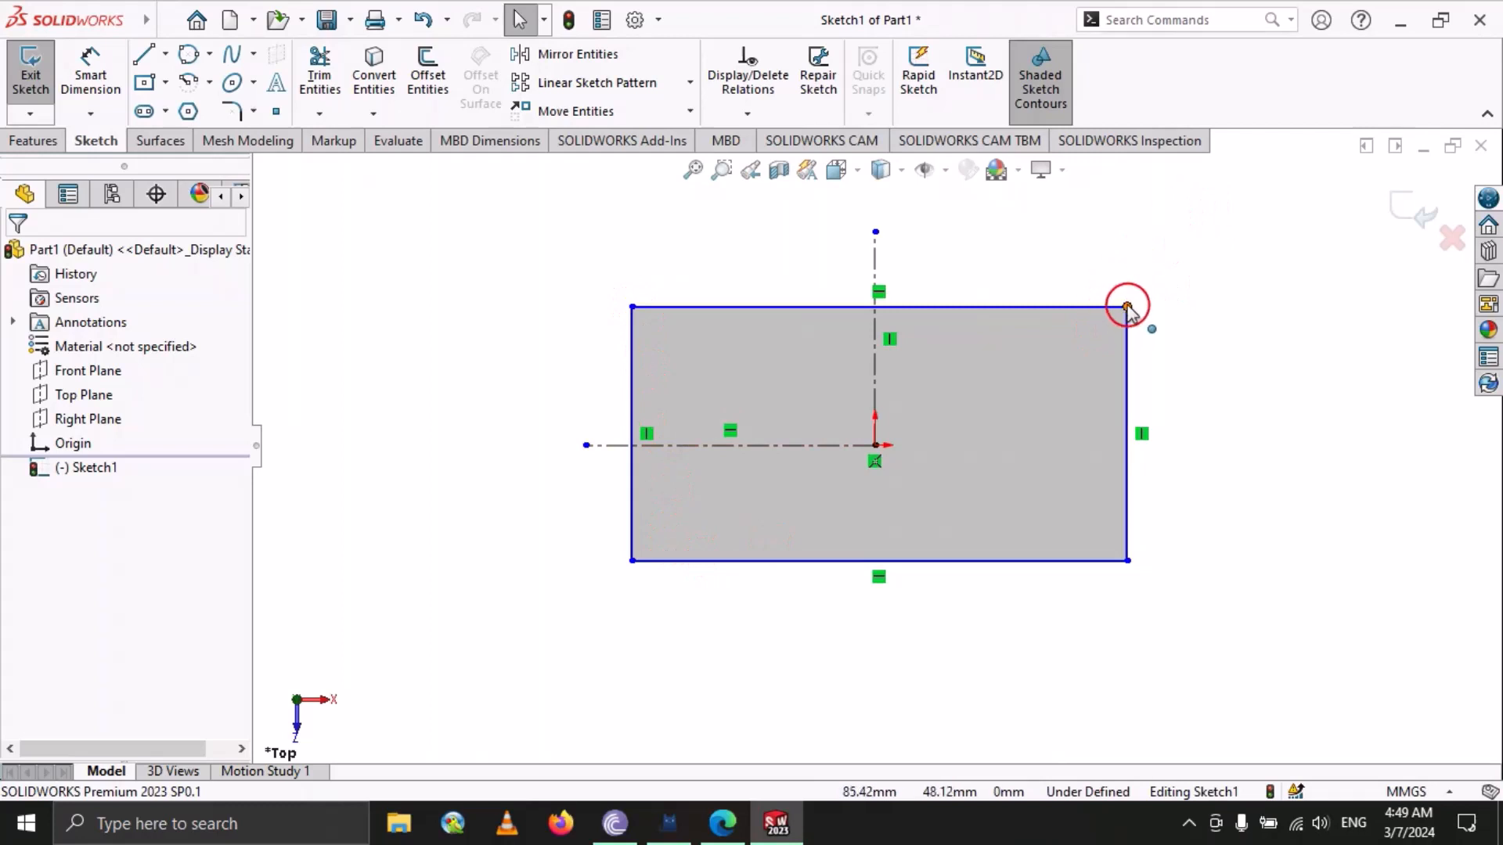
Enlarge the rectangle to about 229 by 124 mm by moving its upper-right and lower-left corners outward.
{"action": "left_click_drag", "start_coordinate": [1127, 307], "coordinate": [1186, 235]}
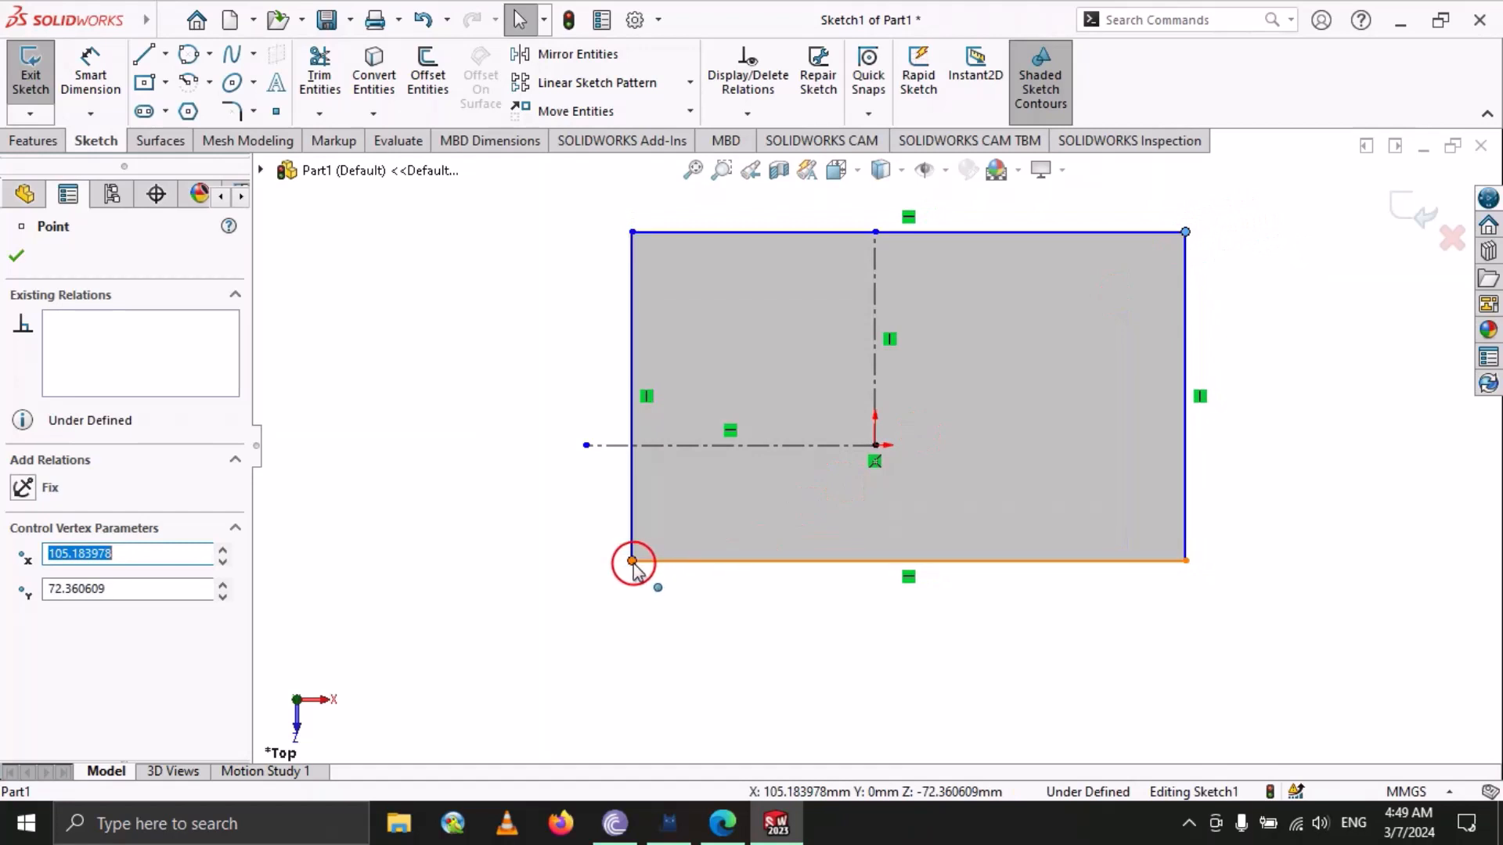
{"action": "left_click_drag", "start_coordinate": [632, 562], "coordinate": [509, 597]}
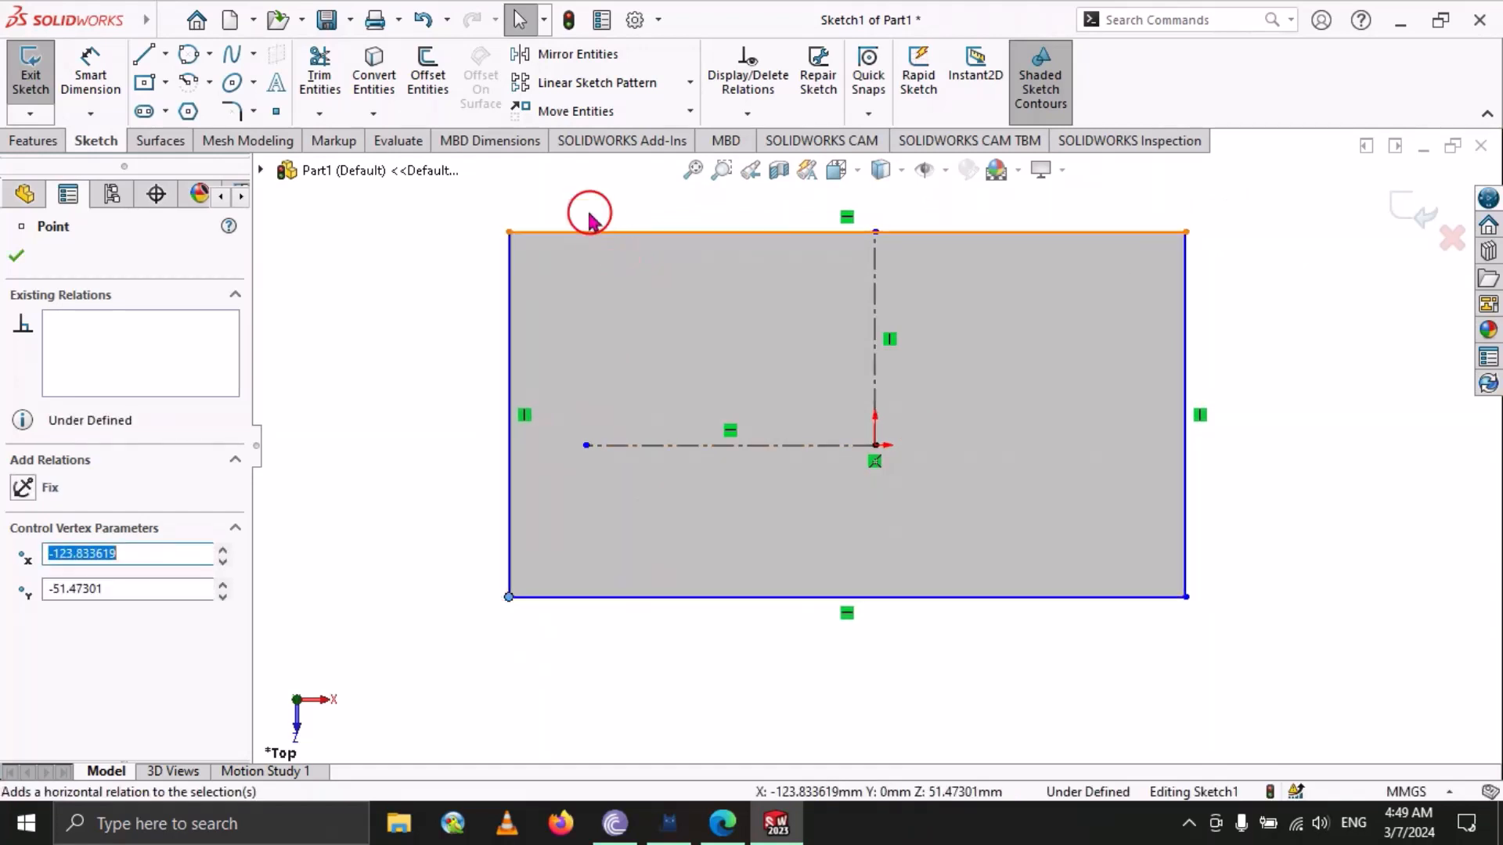
{"action": "left_click", "coordinate": [413, 395]}
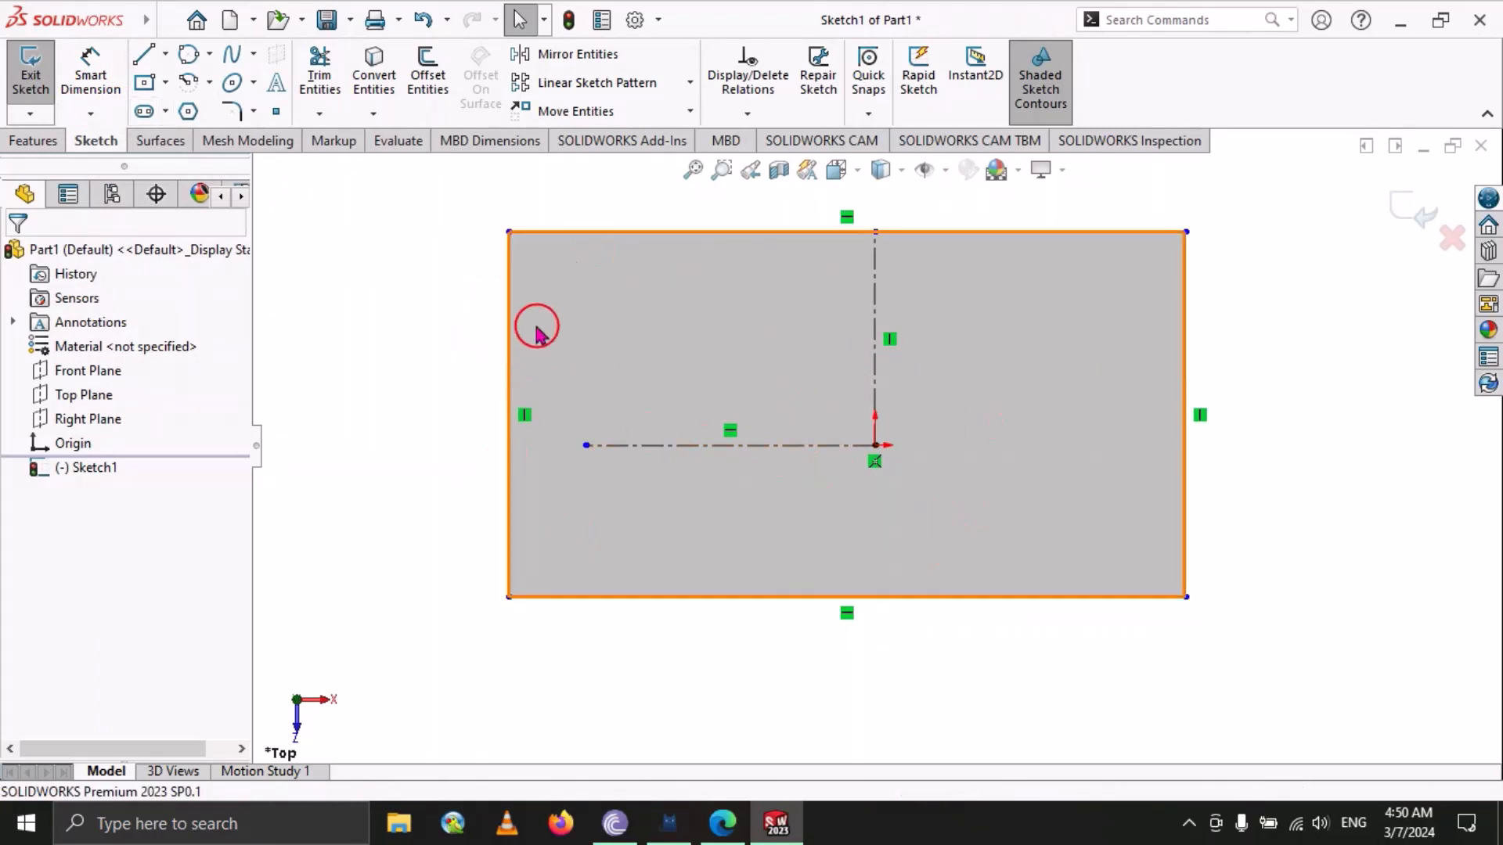
Dimension the rectangle's left vertical edge and set its length to 100 mm.
{"action": "left_click", "coordinate": [117, 87]}
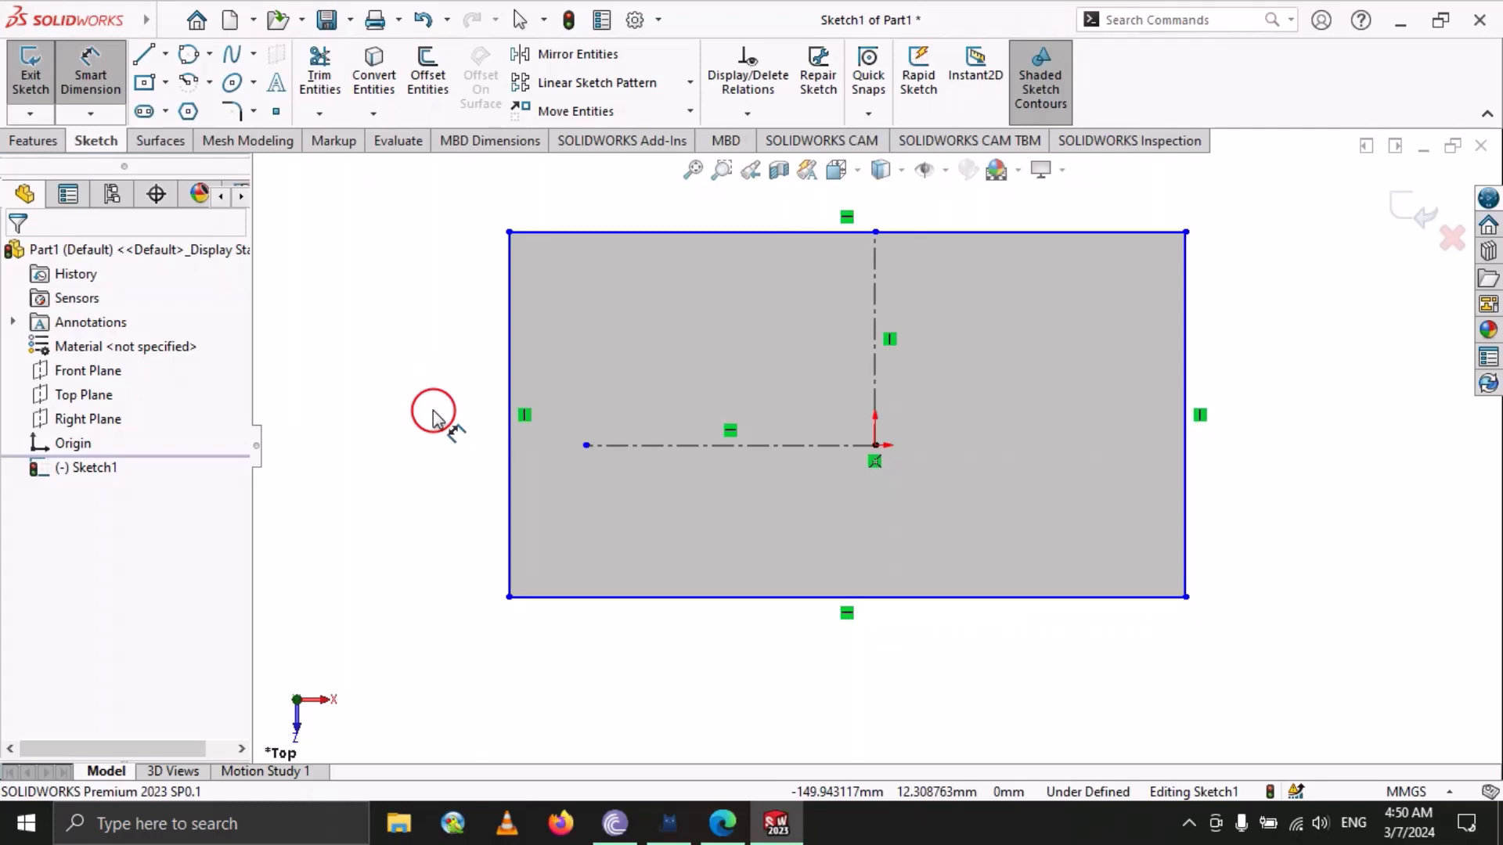
{"action": "left_click", "coordinate": [509, 354]}
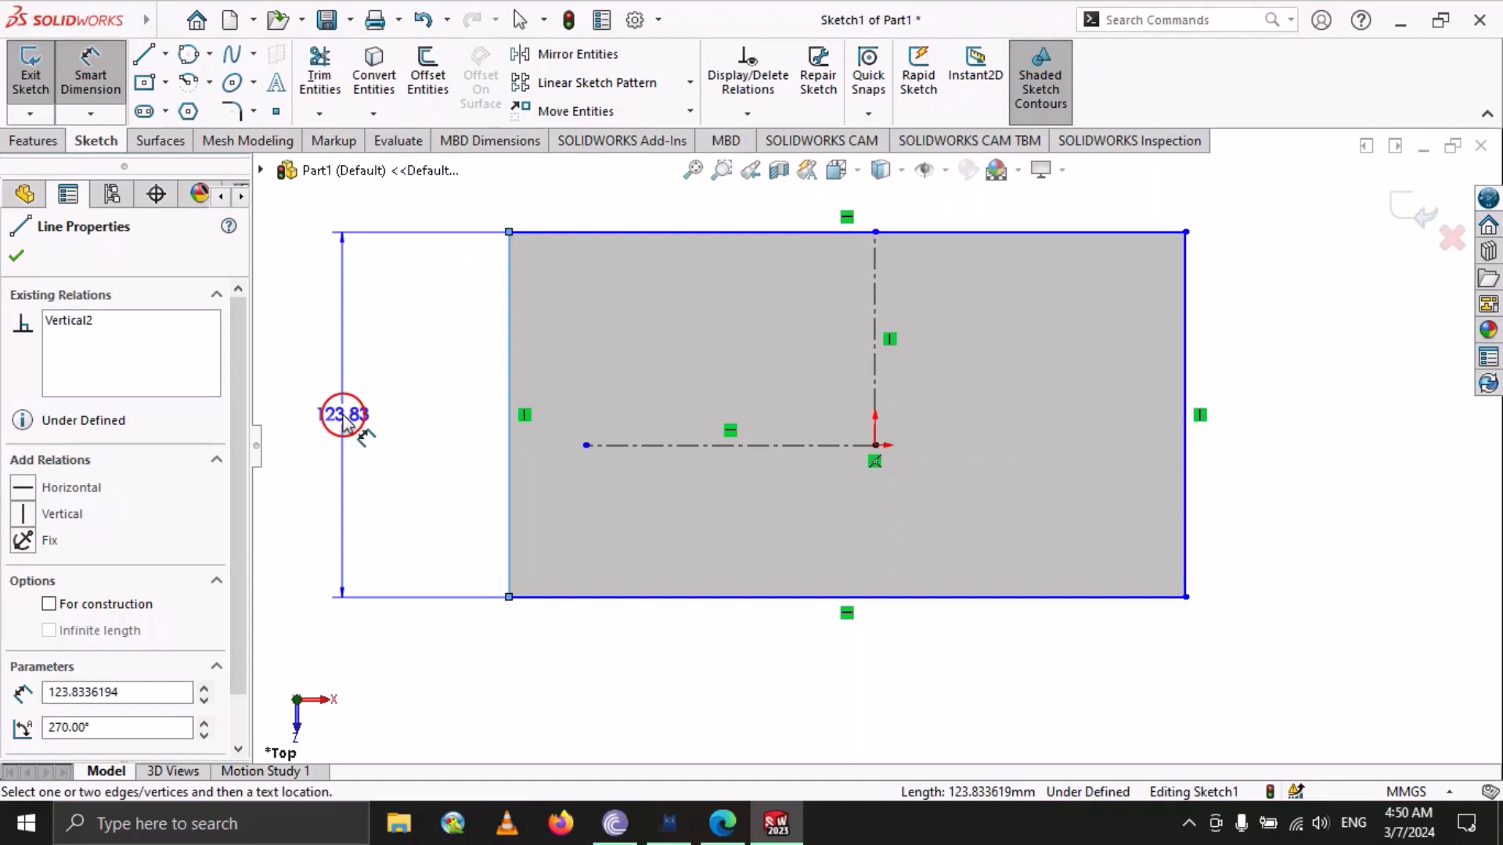
{"action": "left_click", "coordinate": [343, 415]}
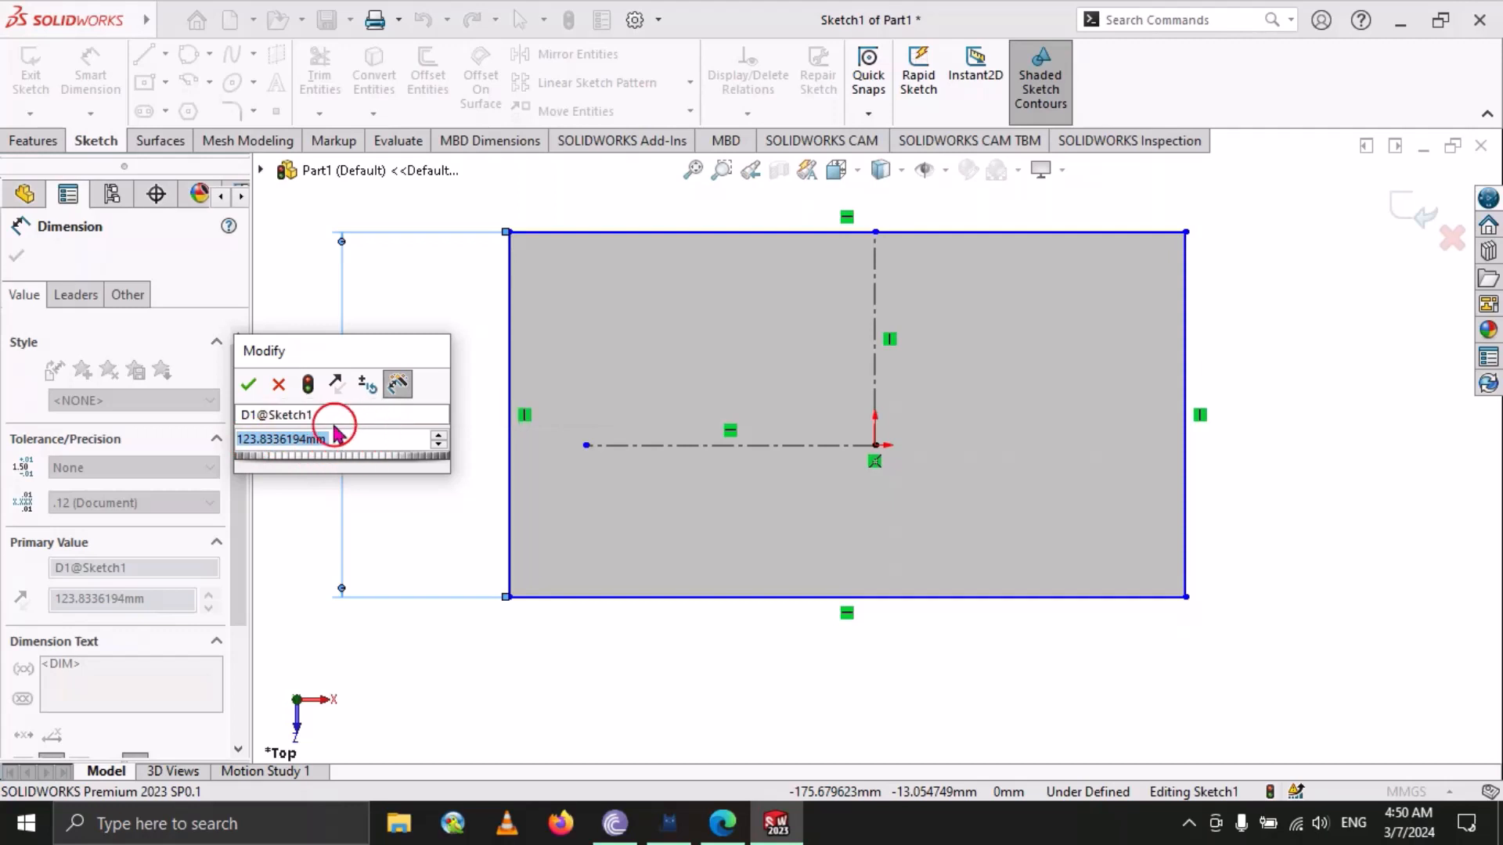
{"action": "left_click_drag", "start_coordinate": [323, 354], "coordinate": [612, 342]}
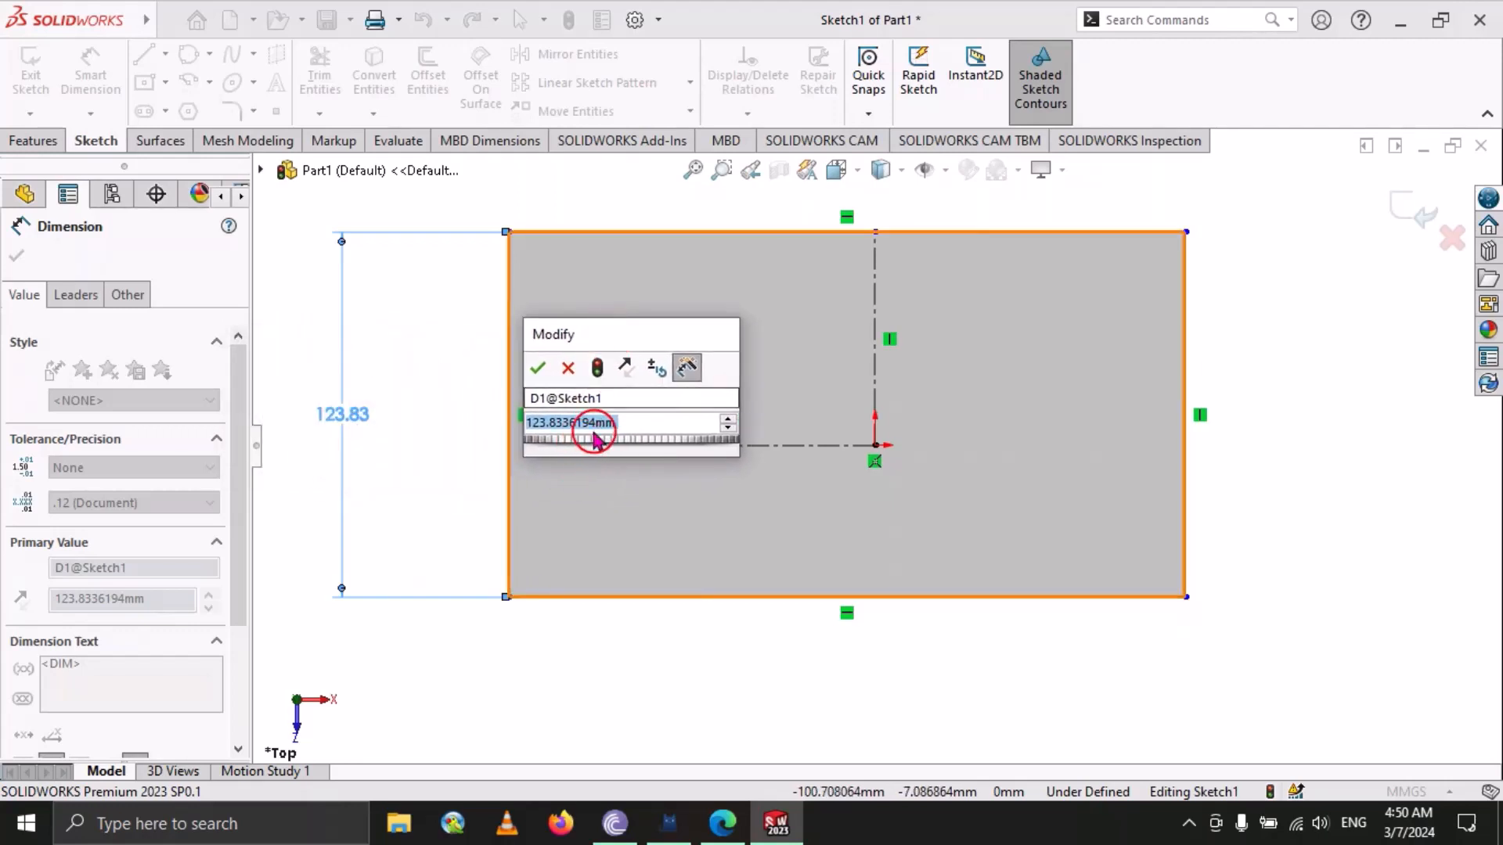
{"action": "left_click", "coordinate": [621, 424]}
{"action": "left_click_drag", "start_coordinate": [636, 422], "coordinate": [520, 420]}
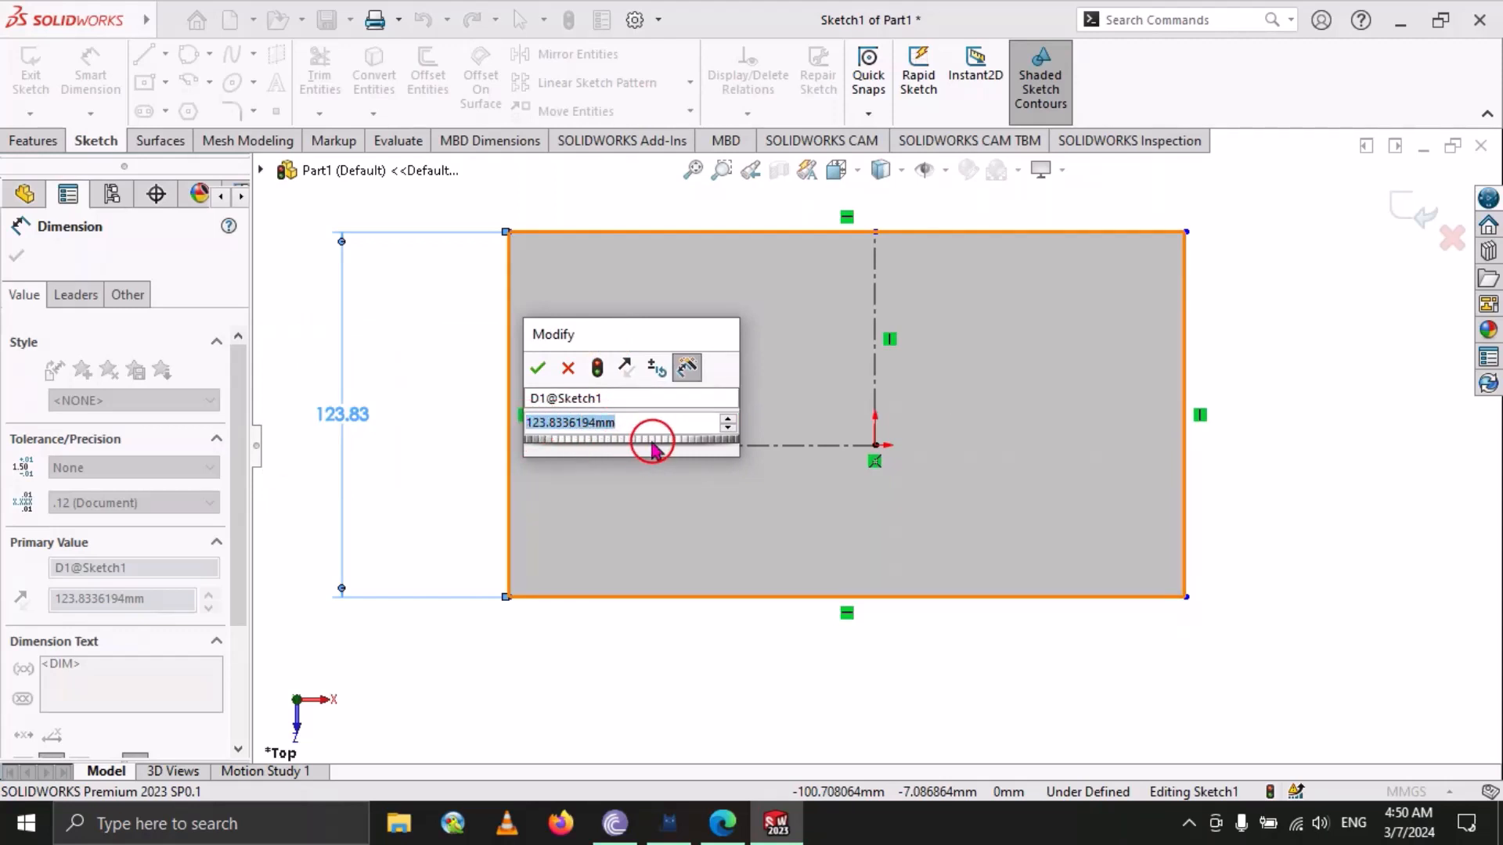
{"action": "type", "text": "100"}
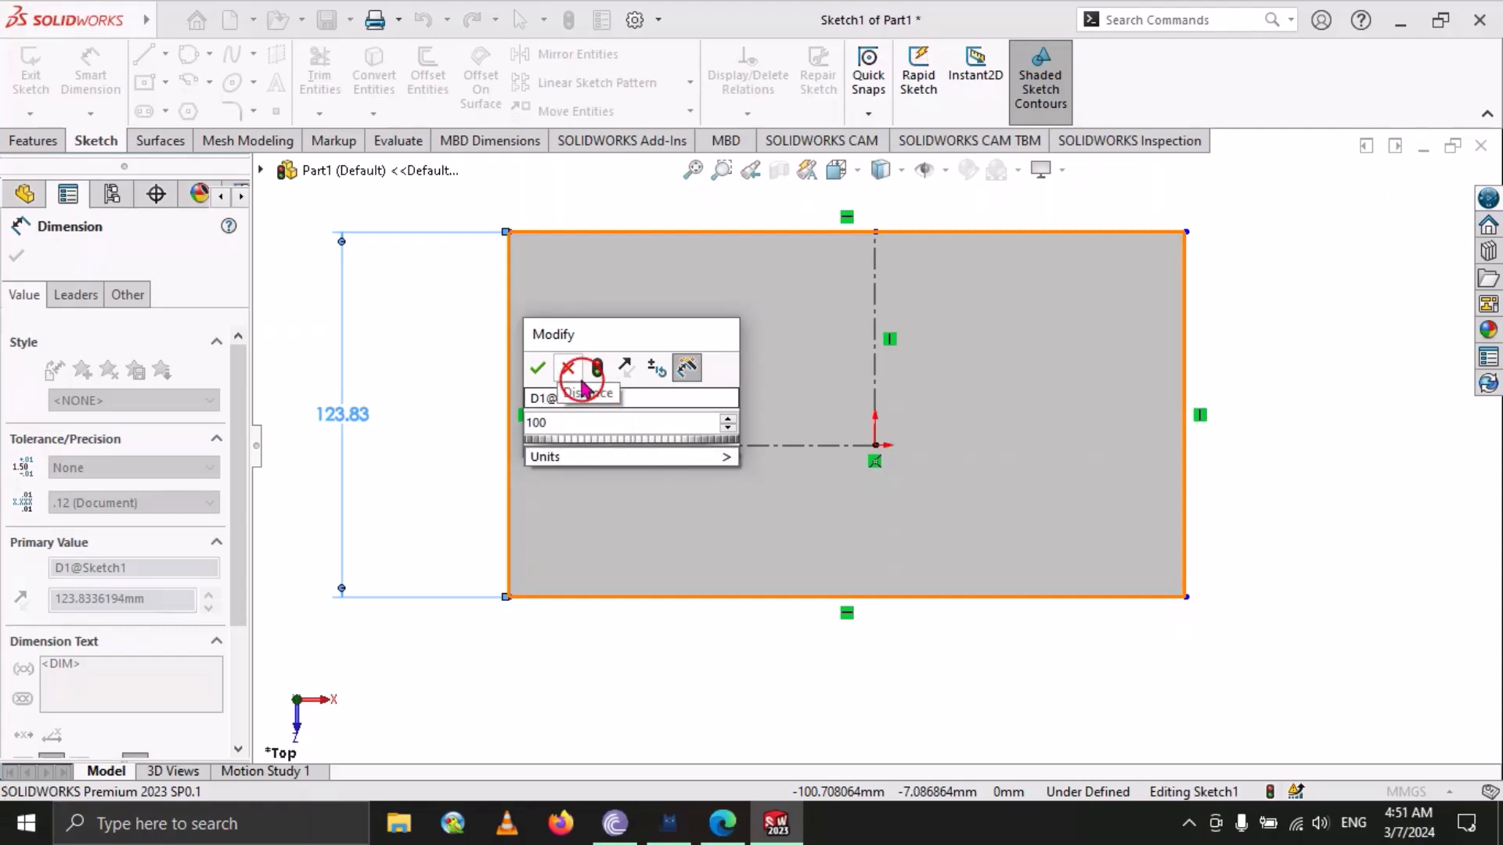
{"action": "left_click", "coordinate": [539, 369]}
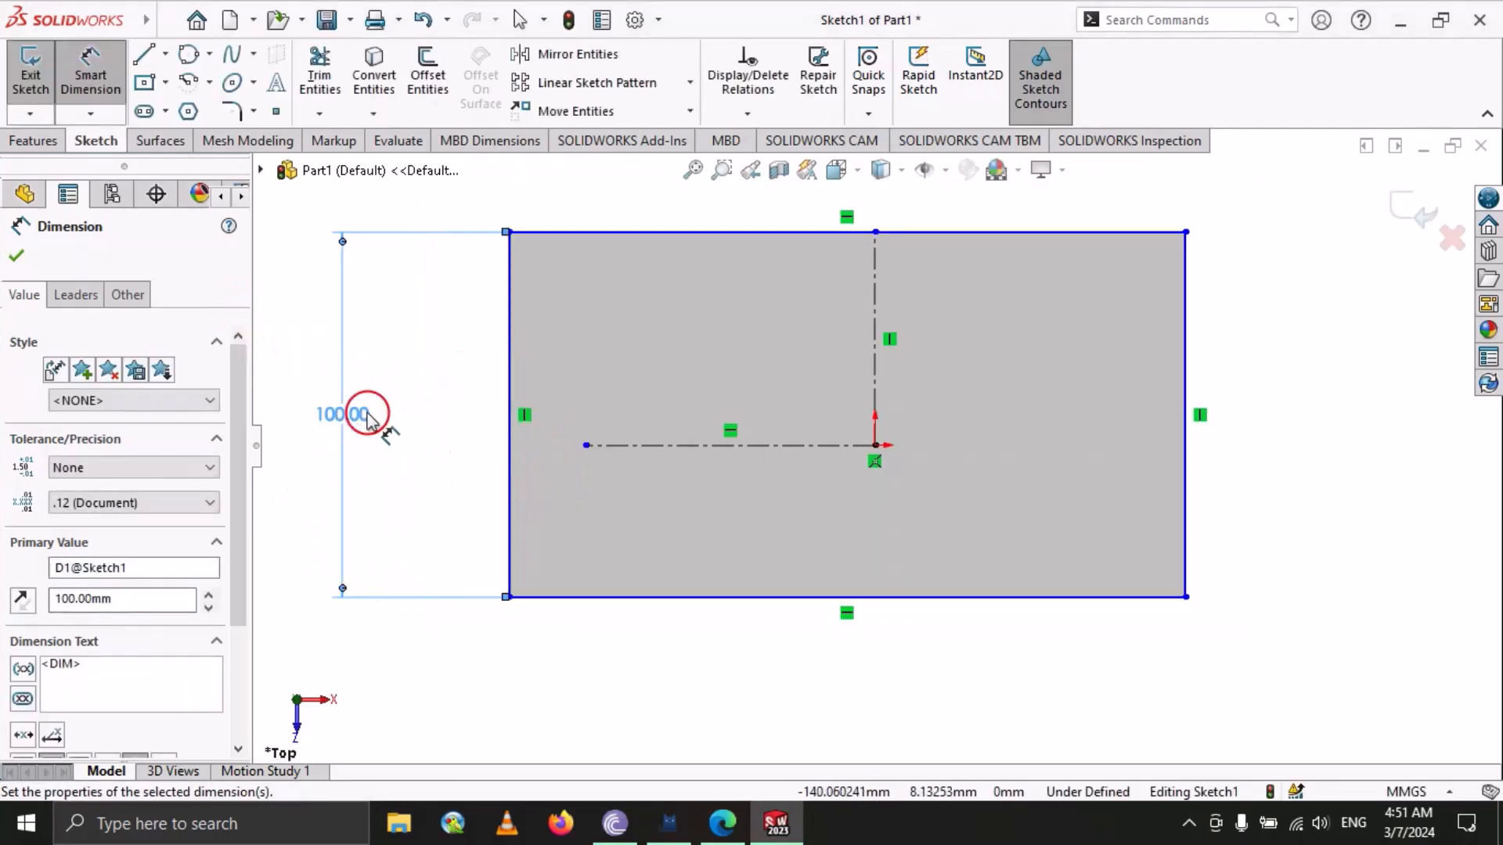
{"action": "left_click", "coordinate": [16, 257]}
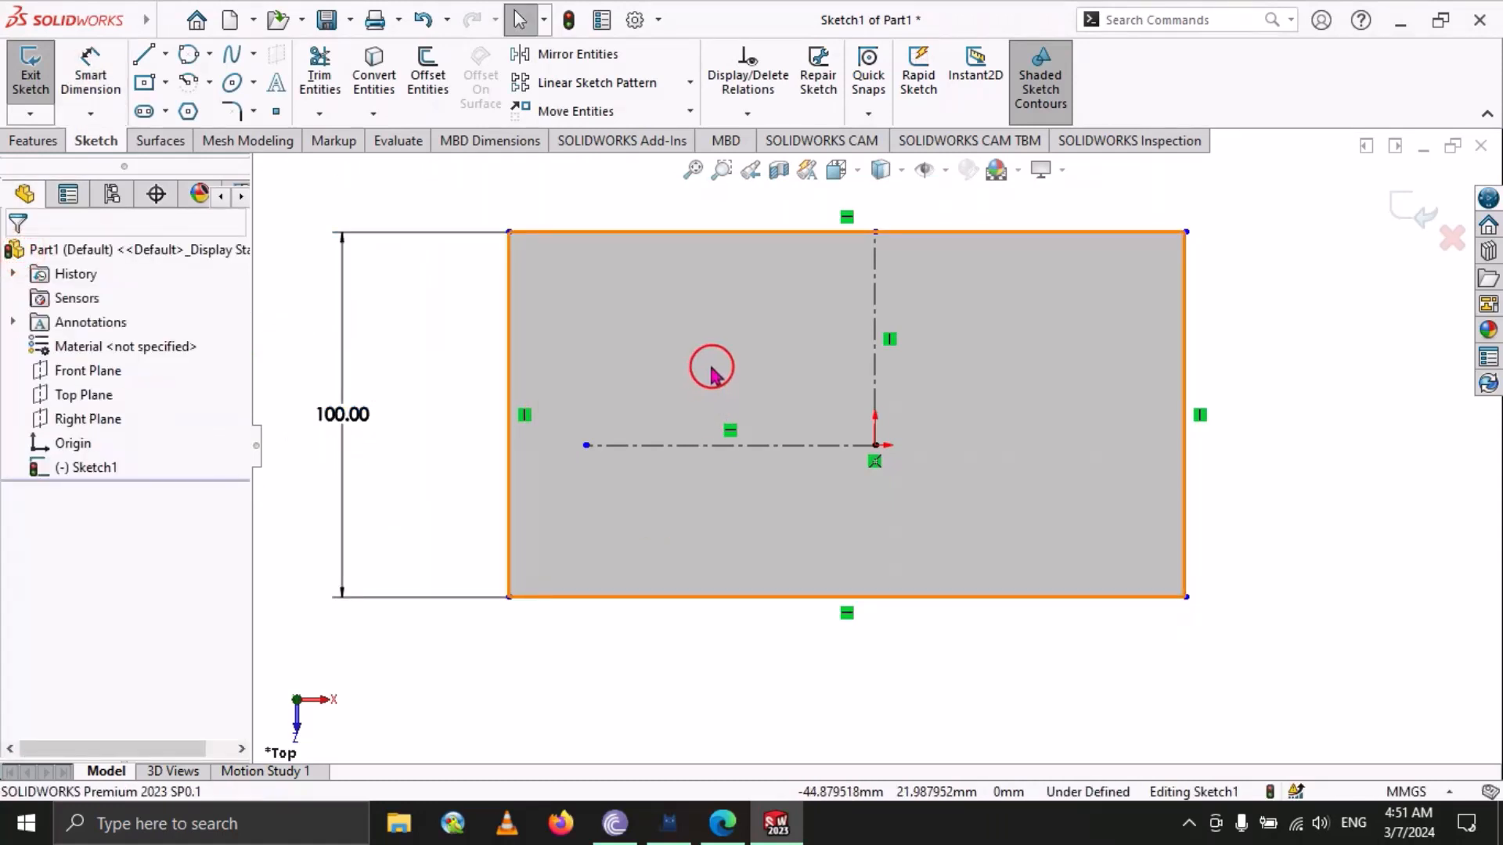
{"action": "left_click", "coordinate": [90, 75]}
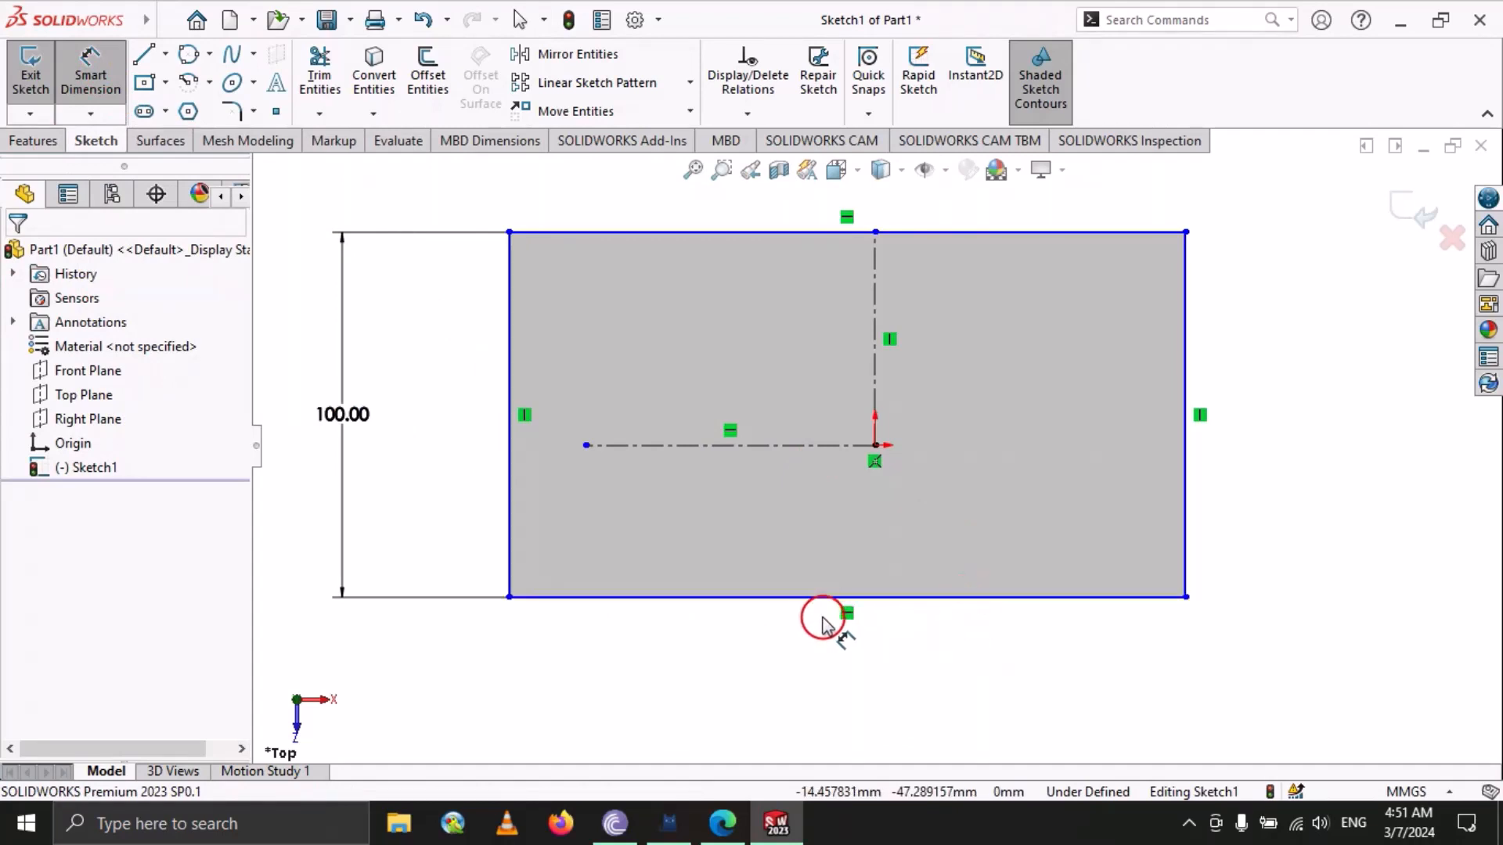
{"action": "left_click", "coordinate": [914, 598]}
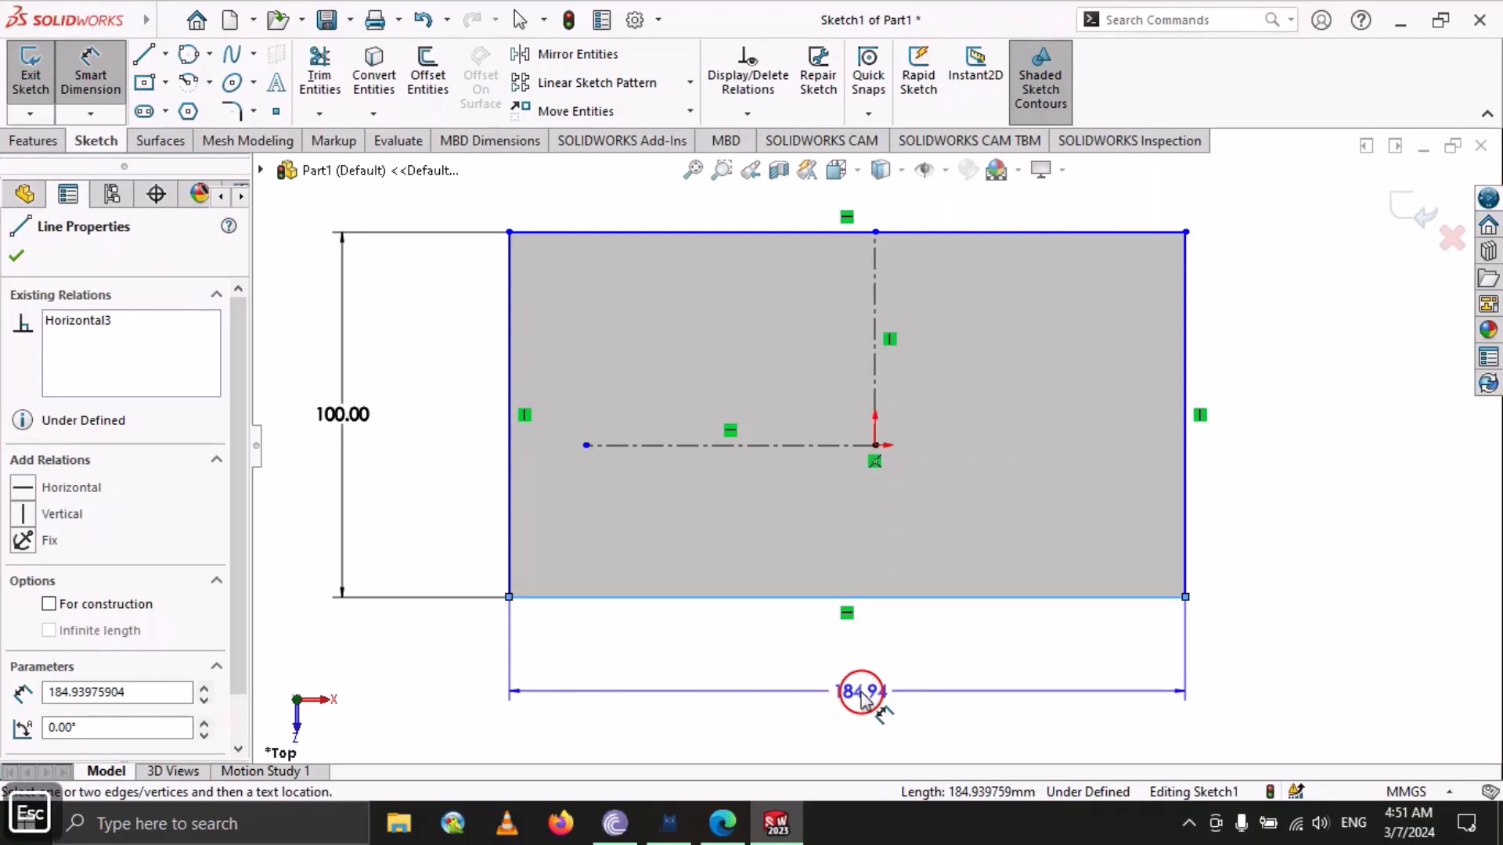
{"action": "key", "text": "Escape"}
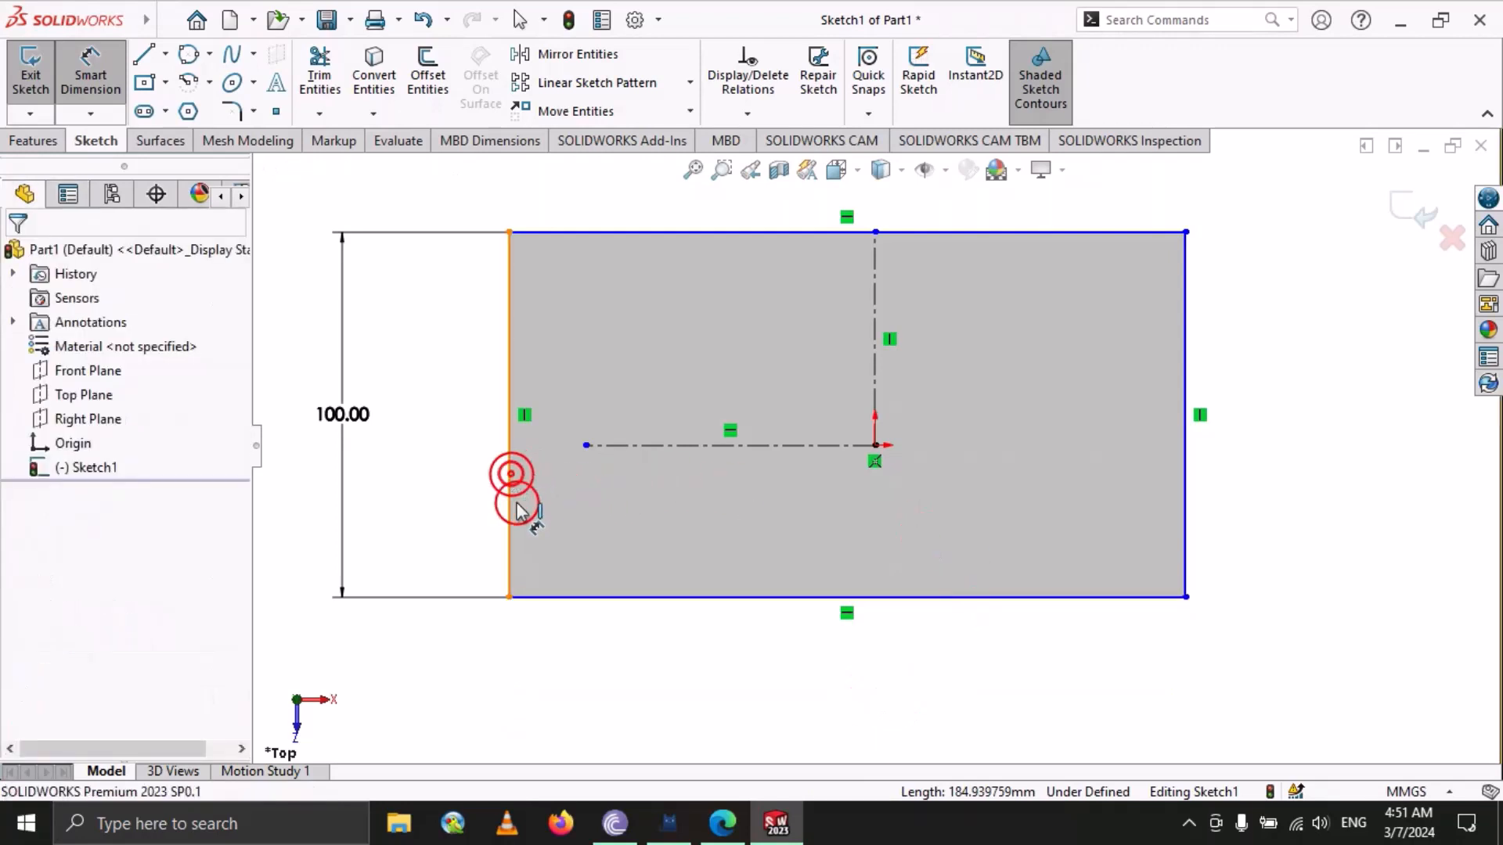
Dimension the horizontal distance between the rectangle's left and right vertical edges, placing the dimension below the rectangle.
{"action": "left_click", "coordinate": [510, 479]}
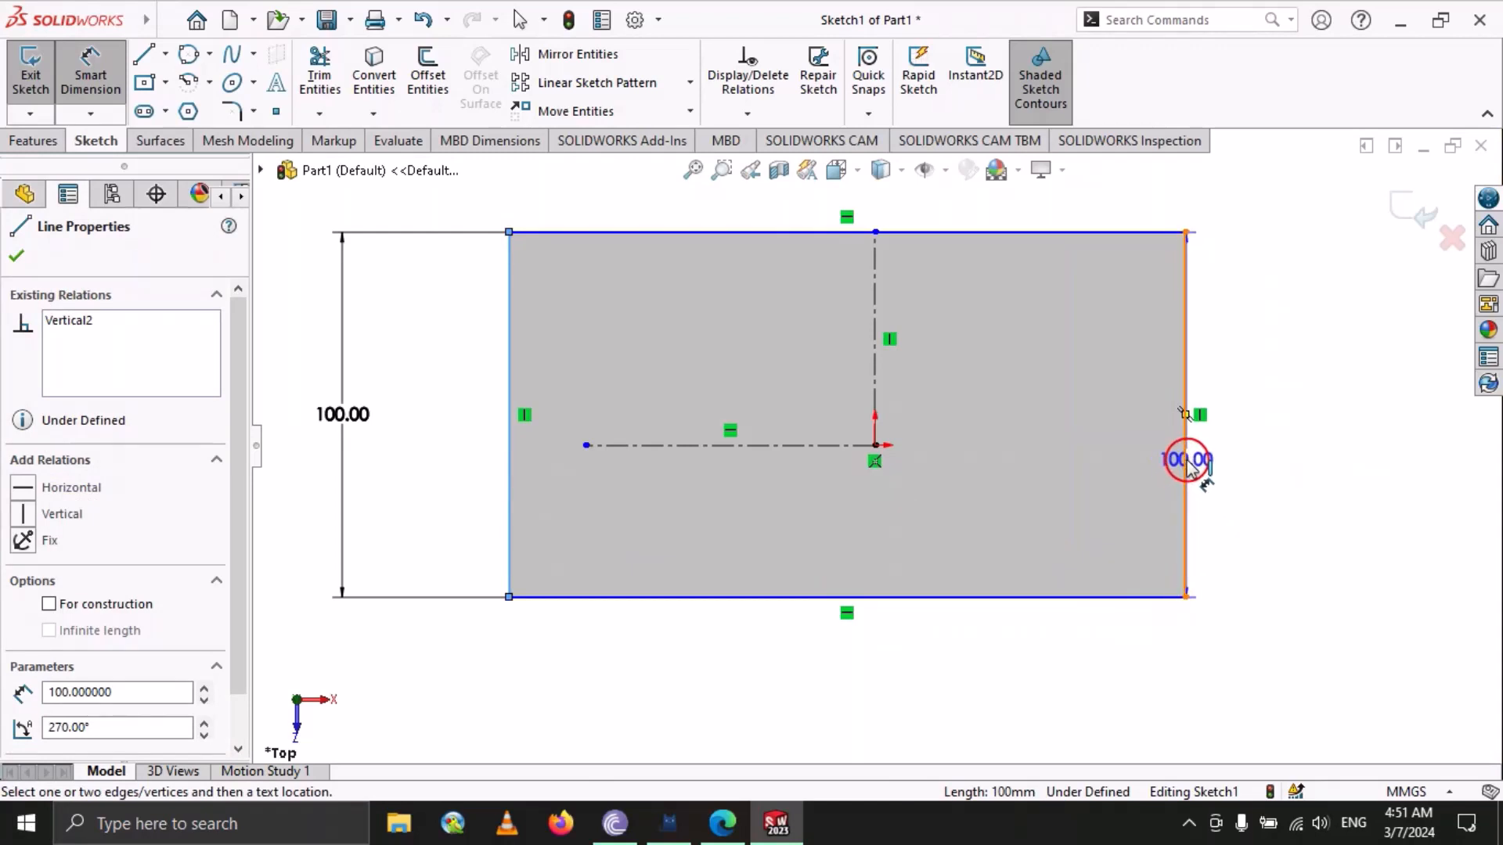
{"action": "left_click", "coordinate": [1187, 462]}
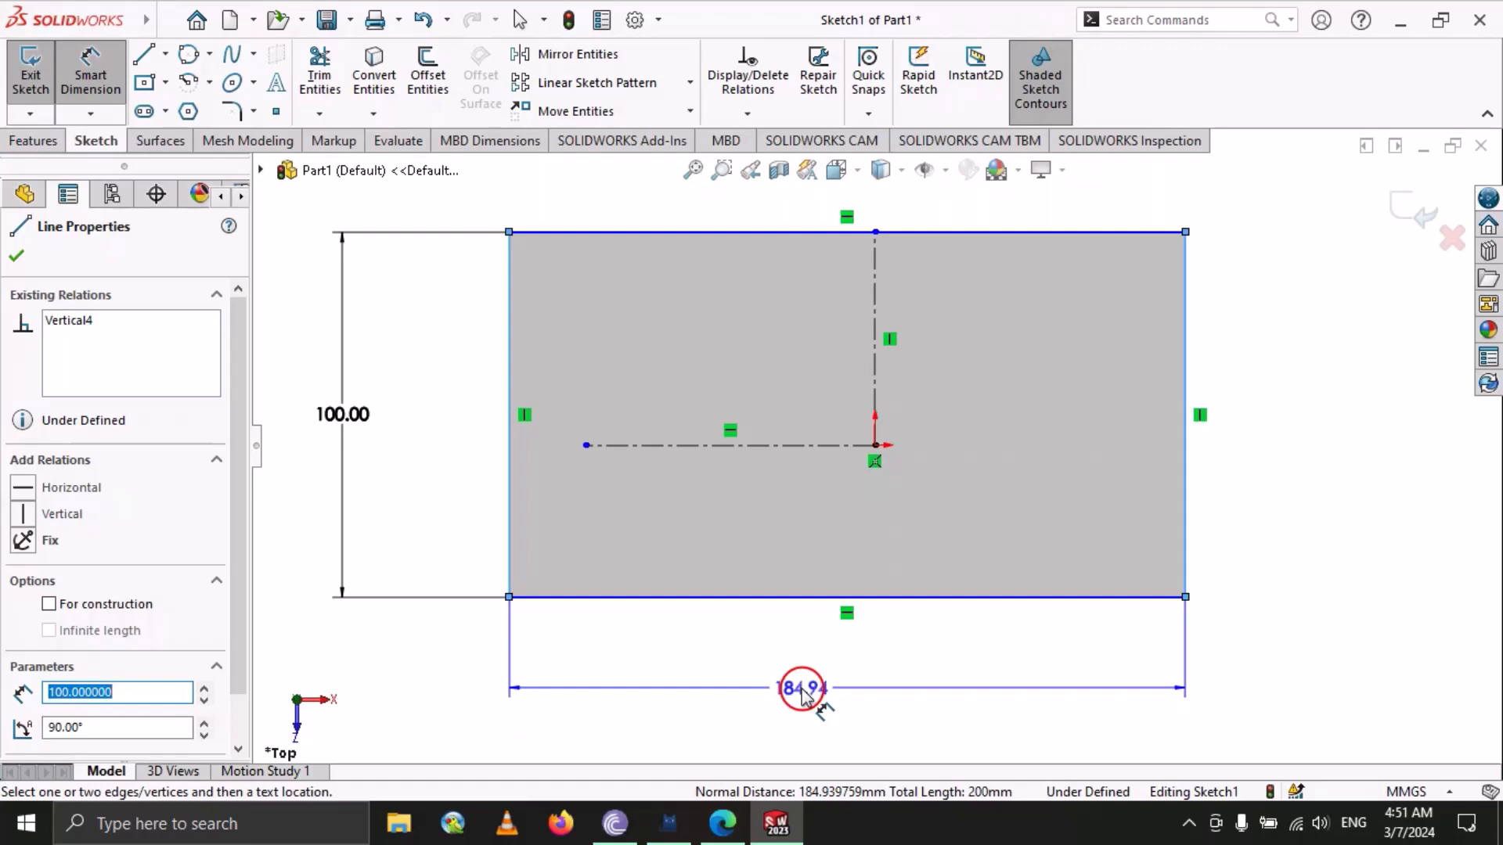
{"action": "left_click", "coordinate": [802, 693]}
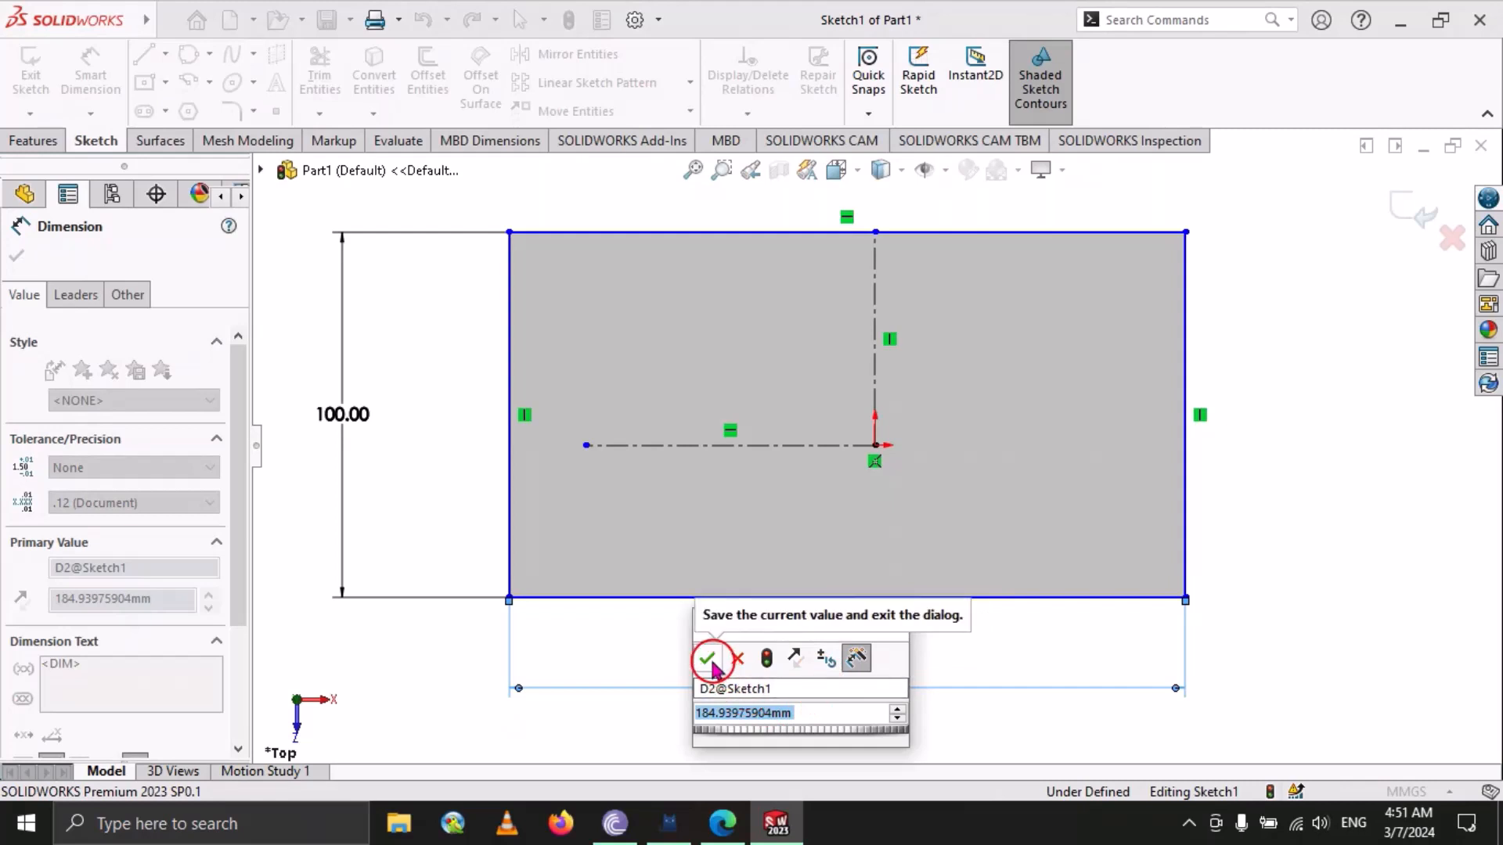
{"action": "left_click", "coordinate": [706, 661]}
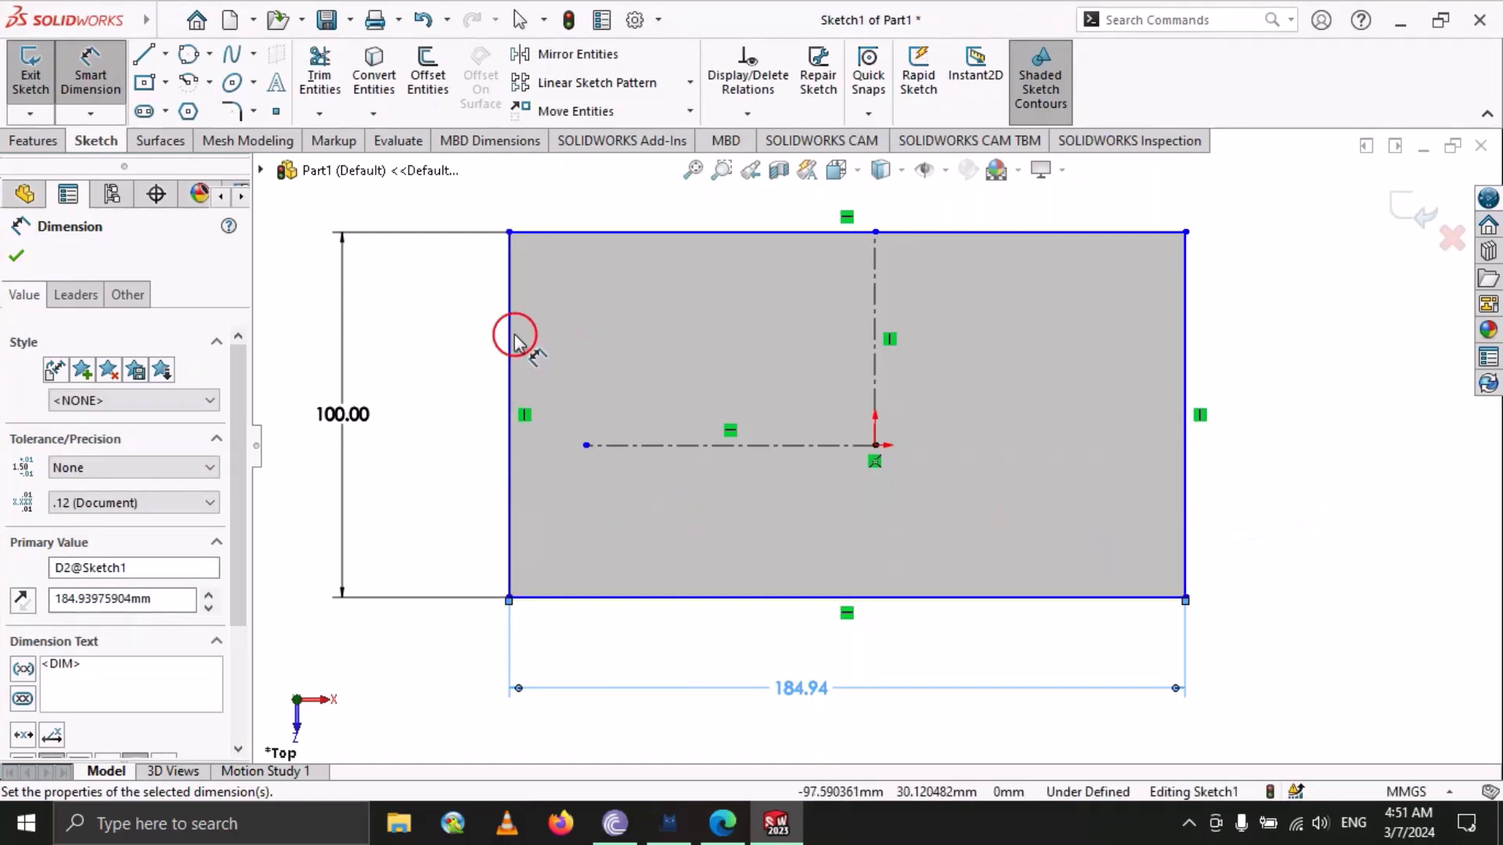
{"action": "left_click", "coordinate": [17, 258]}
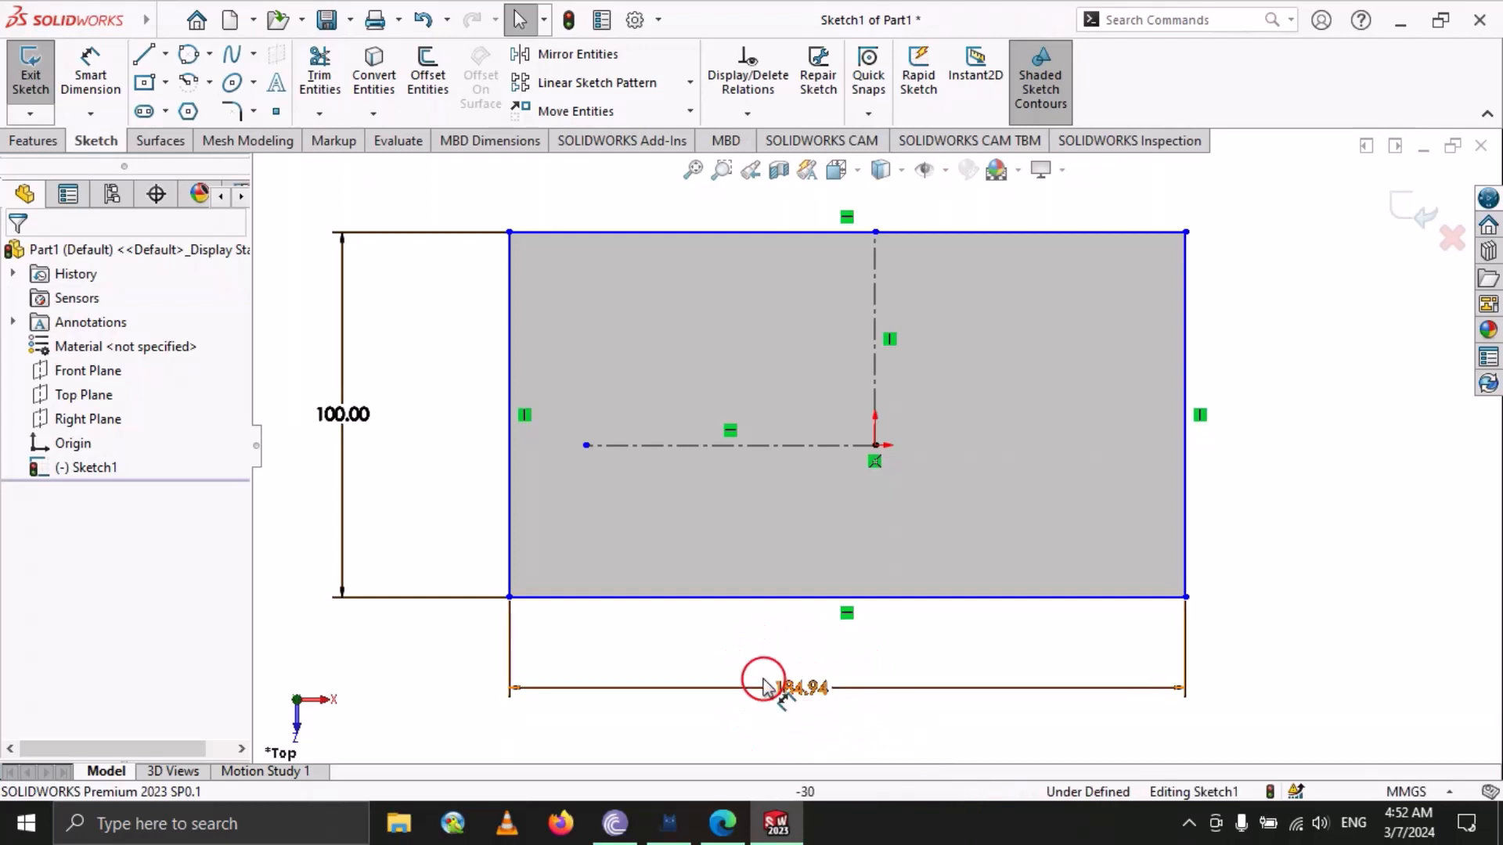
Set the rectangle's horizontal width dimension to 200 mm.
{"action": "key", "text": "z"}
{"action": "key", "text": "z"}
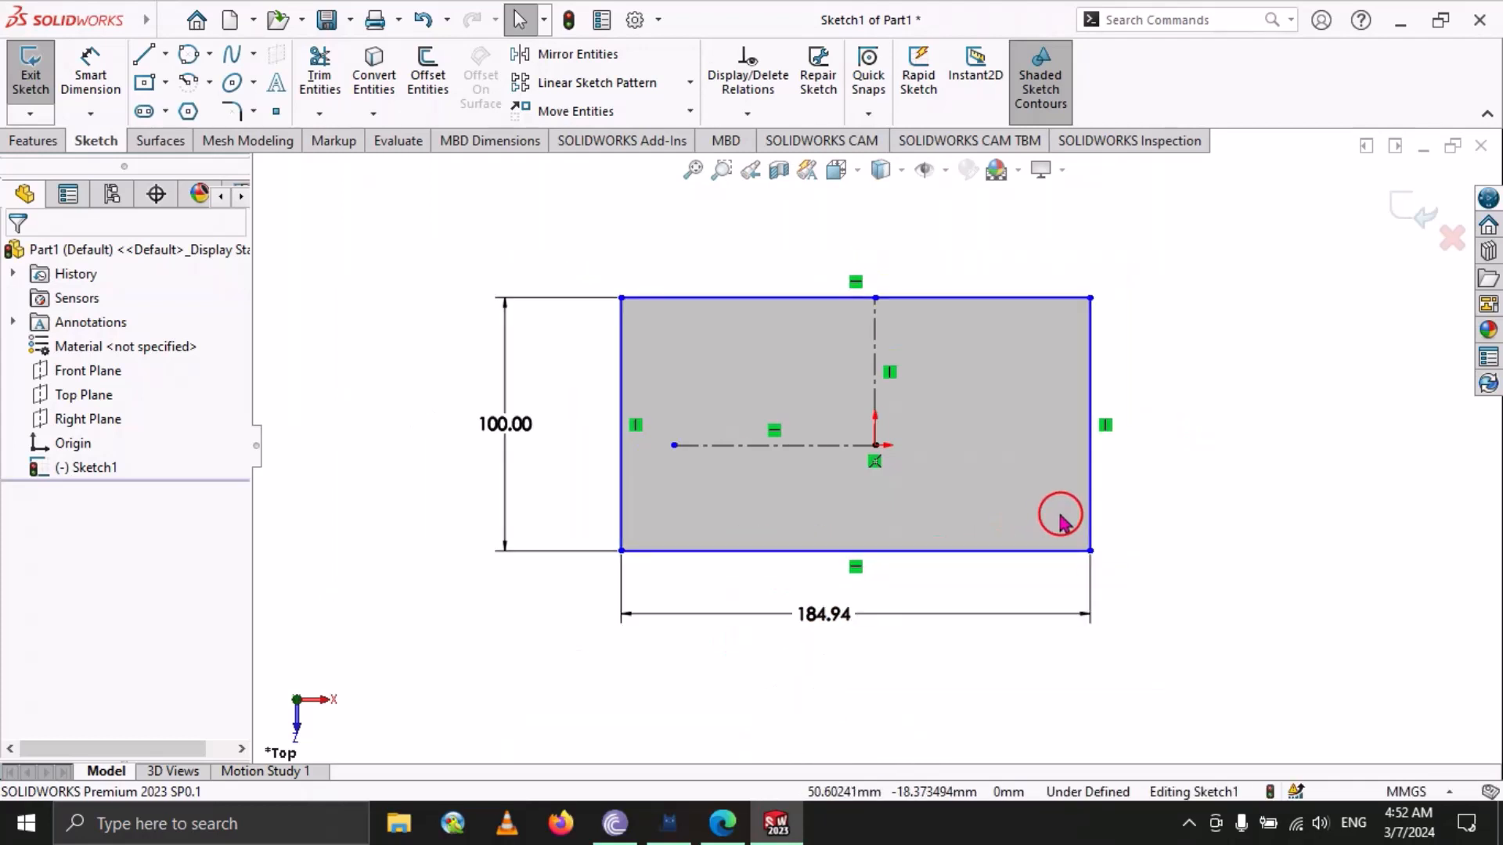
{"action": "scroll", "coordinate": [885, 517], "scroll_direction": "down", "scroll_amount": 1}
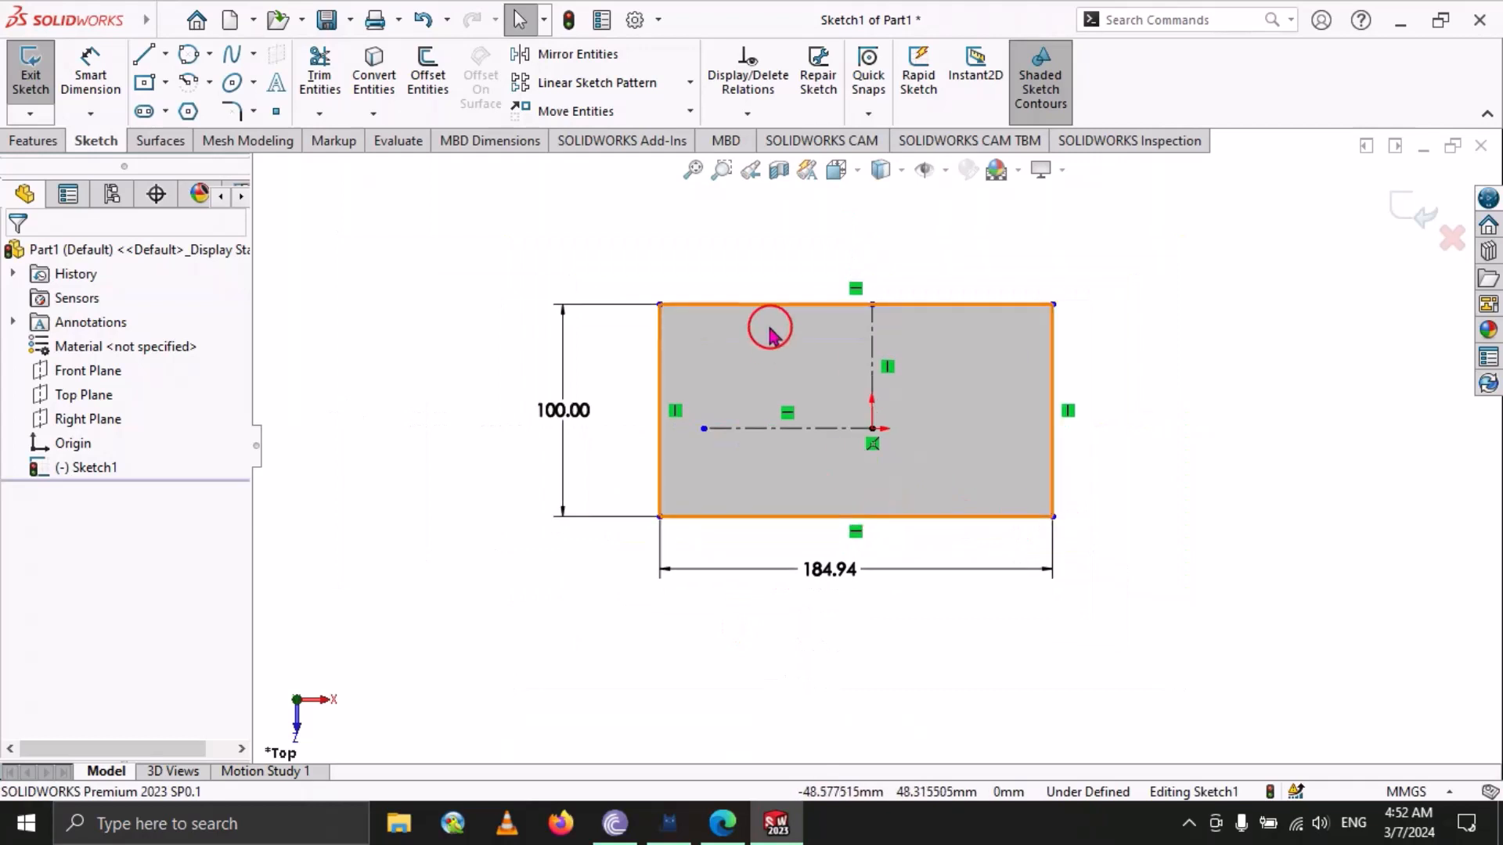
{"action": "scroll", "coordinate": [768, 328], "scroll_direction": "down", "scroll_amount": 1}
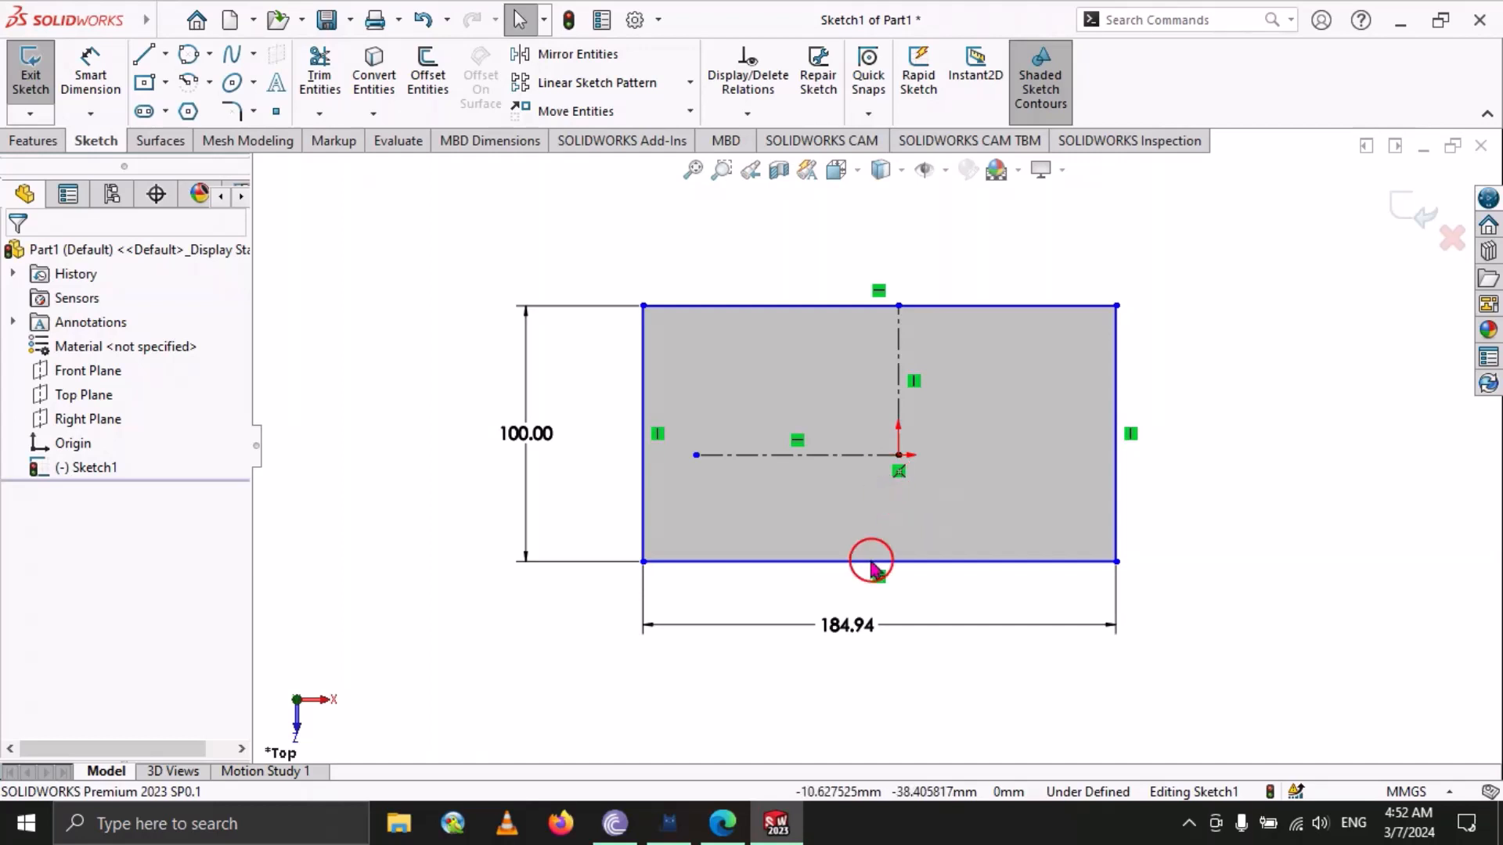
{"action": "double_click", "coordinate": [841, 630]}
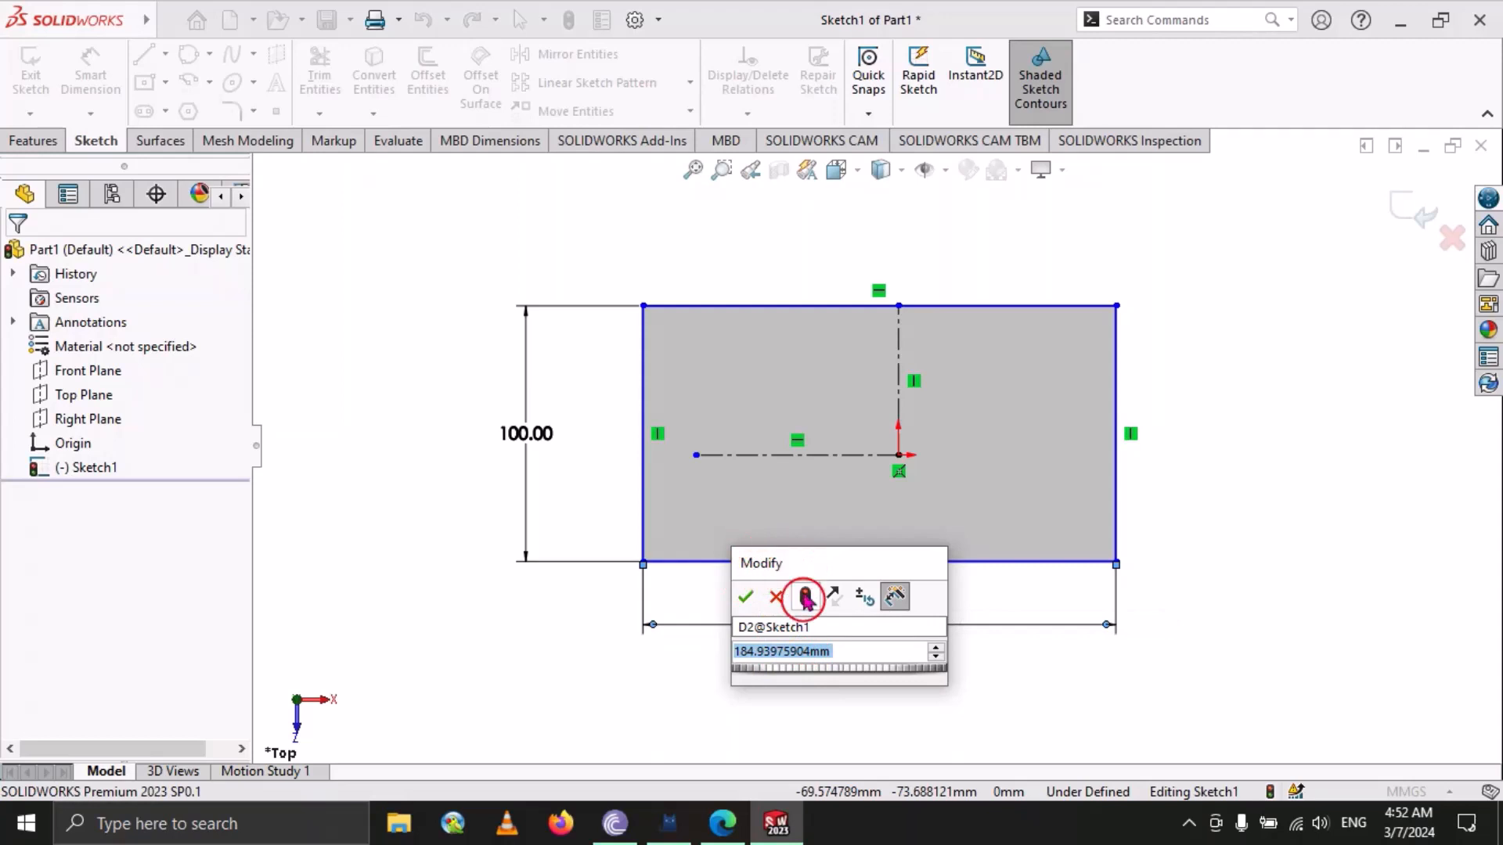
{"action": "left_click", "coordinate": [846, 652]}
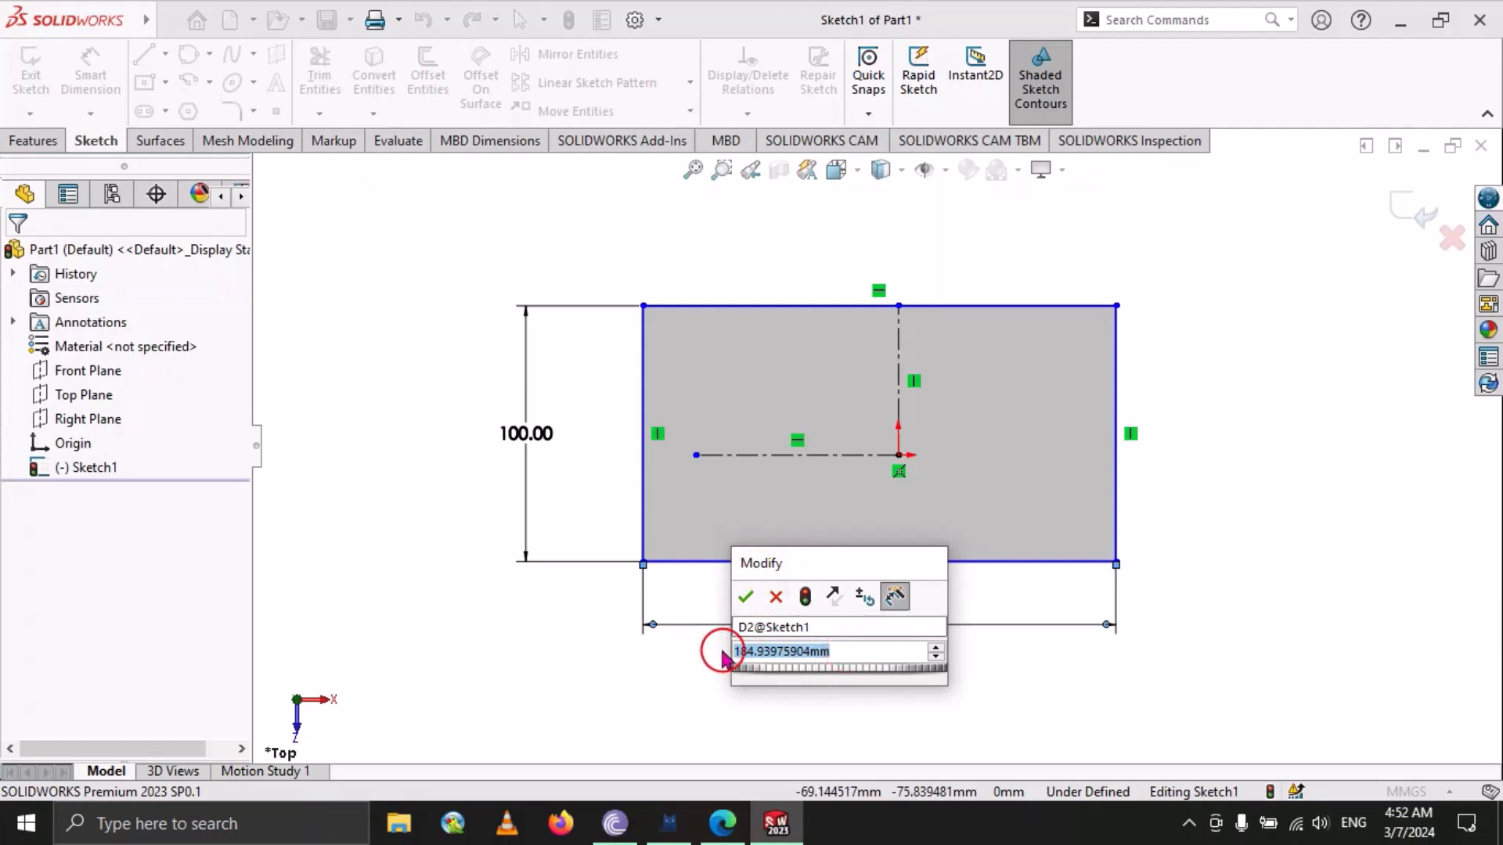
{"action": "type", "text": "200"}
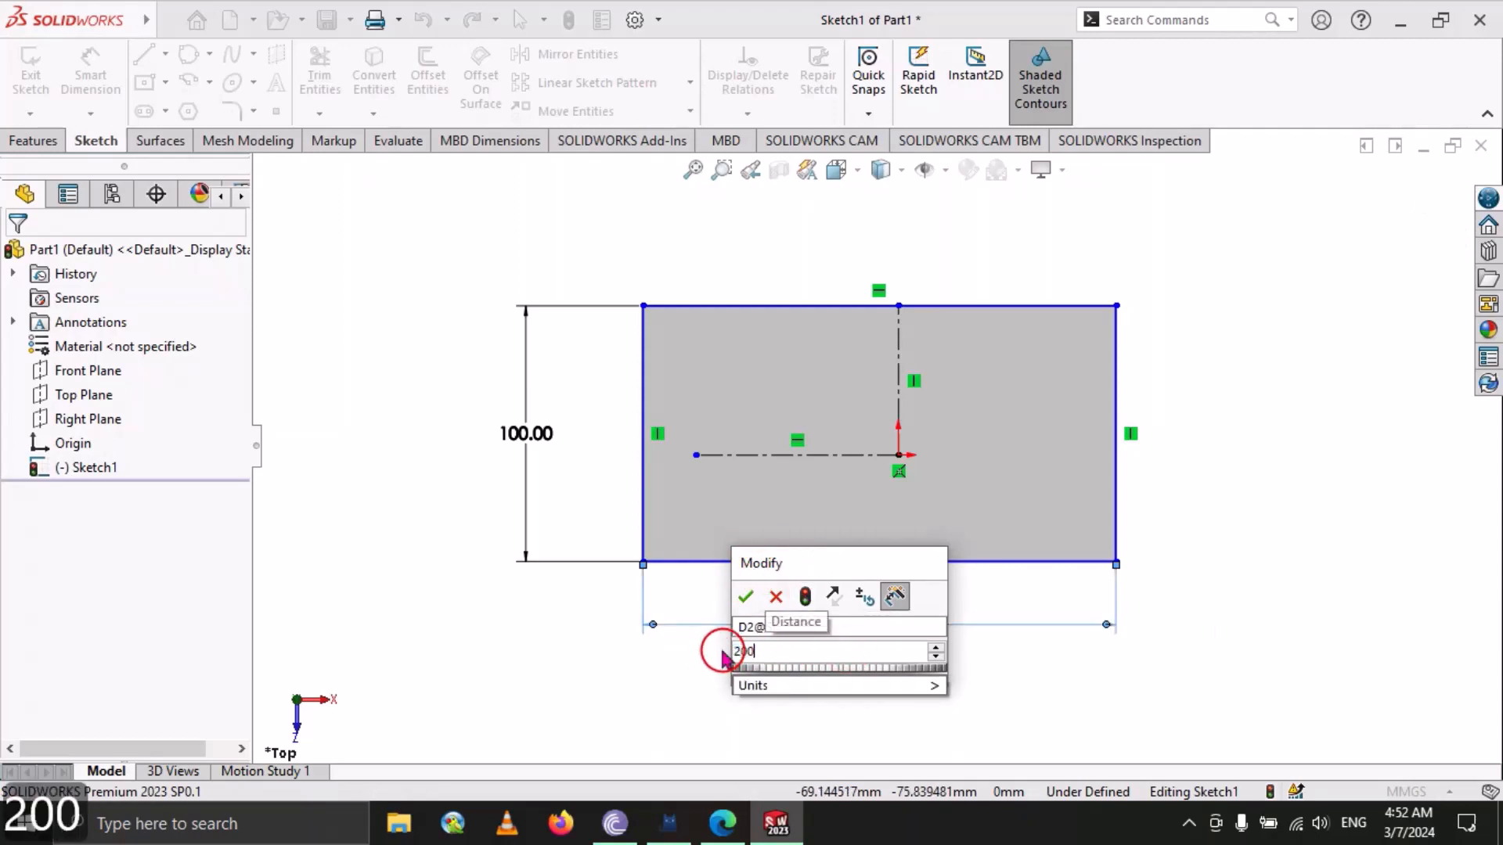
{"action": "key", "text": "Return"}
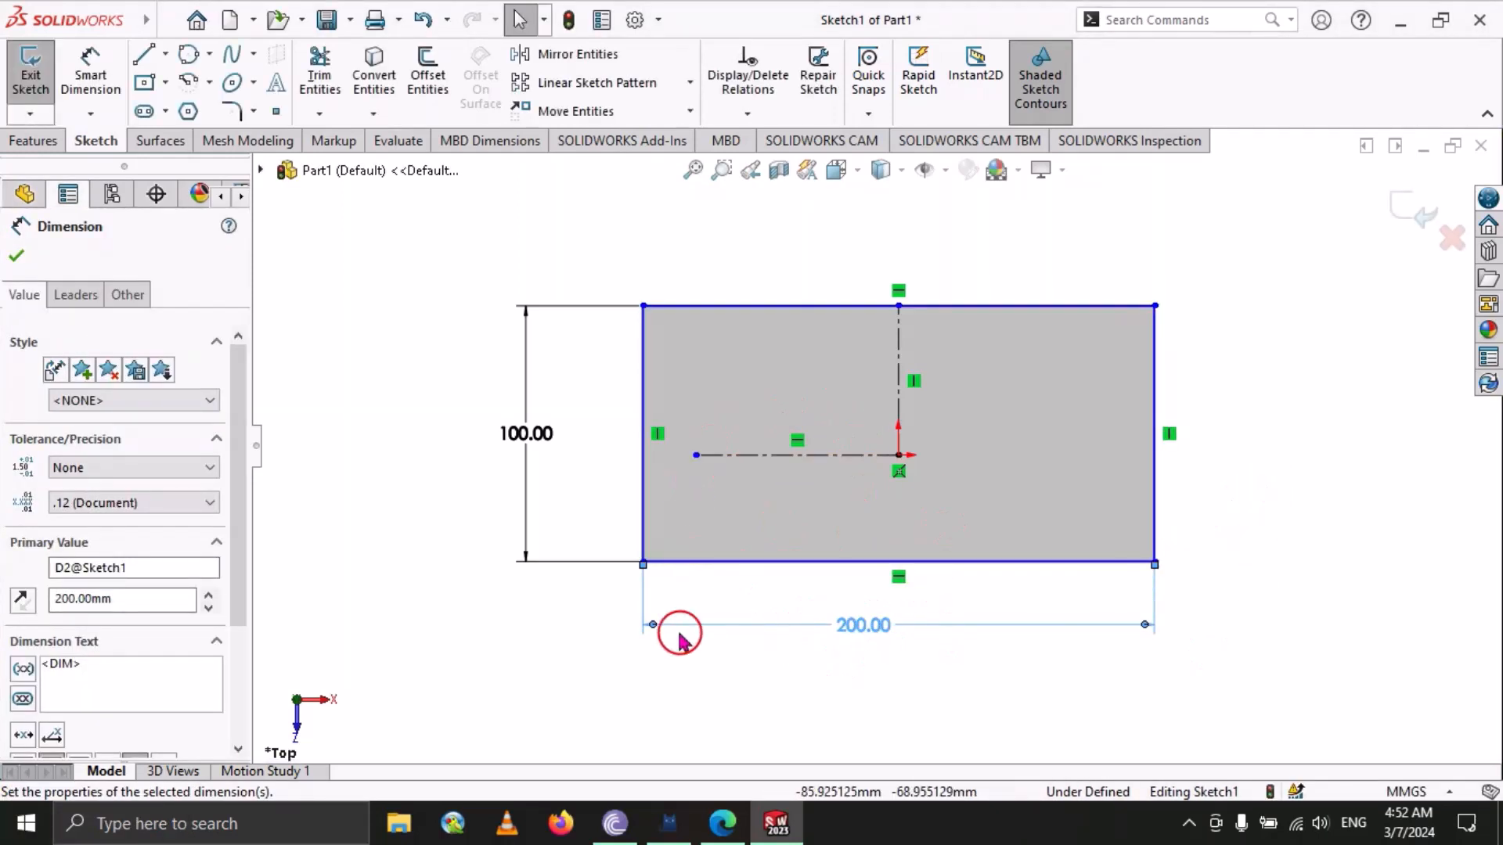
{"action": "left_click", "coordinate": [16, 258]}
Shift the rectangle by its upper-right corner until that corner sits at about X 115 mm, Y 51 mm.
{"action": "left_click", "coordinate": [1154, 306]}
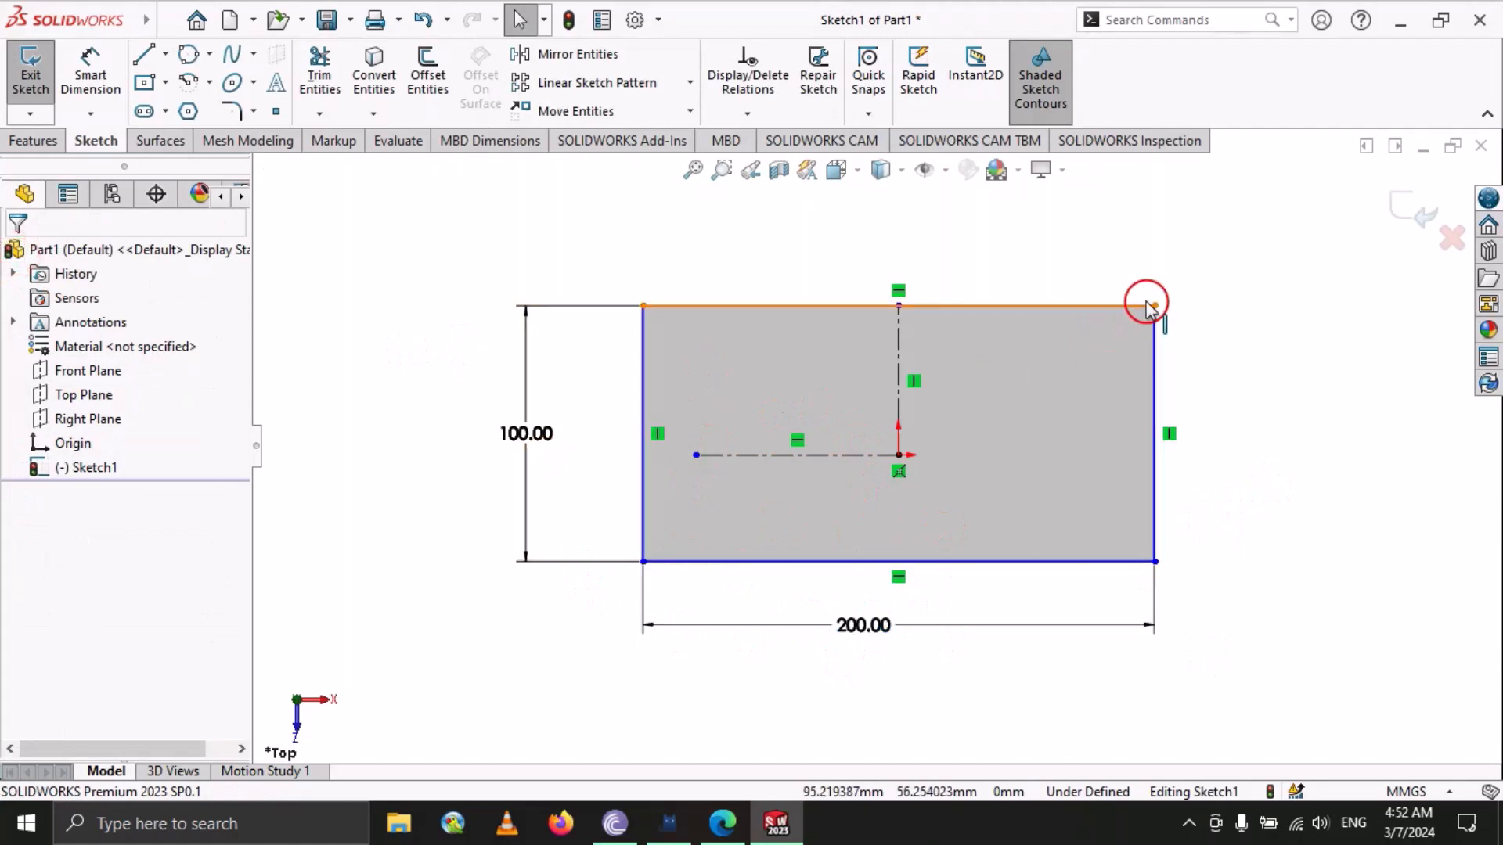
{"action": "mouse_move", "coordinate": [1163, 299]}
{"action": "left_mouse_down"}
{"action": "mouse_move", "coordinate": [1167, 258]}
{"action": "mouse_move", "coordinate": [1191, 235]}
{"action": "mouse_move", "coordinate": [1284, 275]}
{"action": "mouse_move", "coordinate": [1156, 376]}
{"action": "mouse_move", "coordinate": [1147, 289]}
{"action": "mouse_move", "coordinate": [1153, 320]}
{"action": "mouse_move", "coordinate": [1157, 306]}
{"action": "left_mouse_up"}
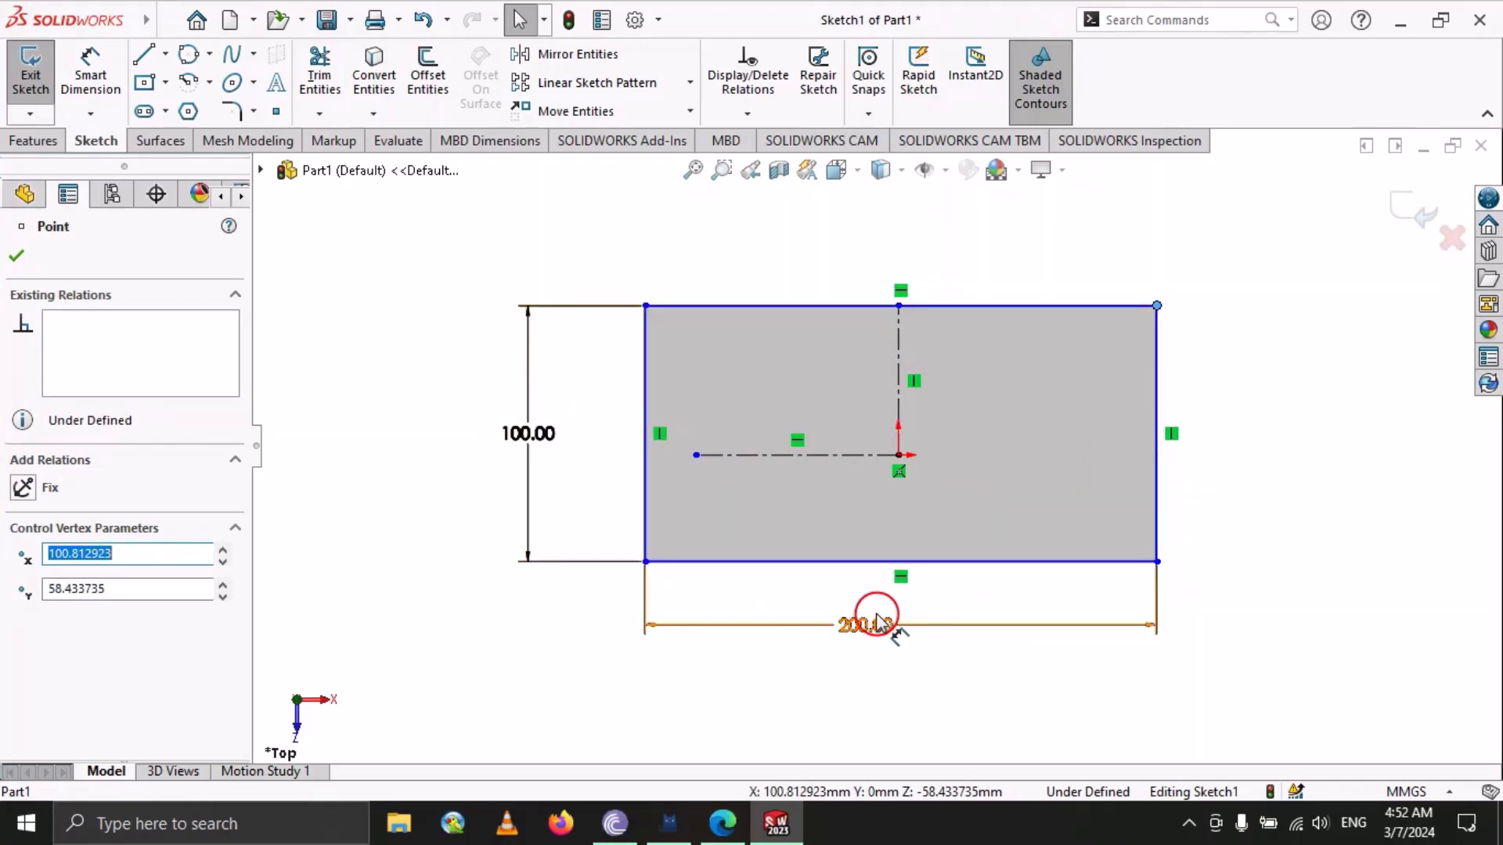
{"action": "left_click_drag", "start_coordinate": [1158, 307], "coordinate": [1193, 326]}
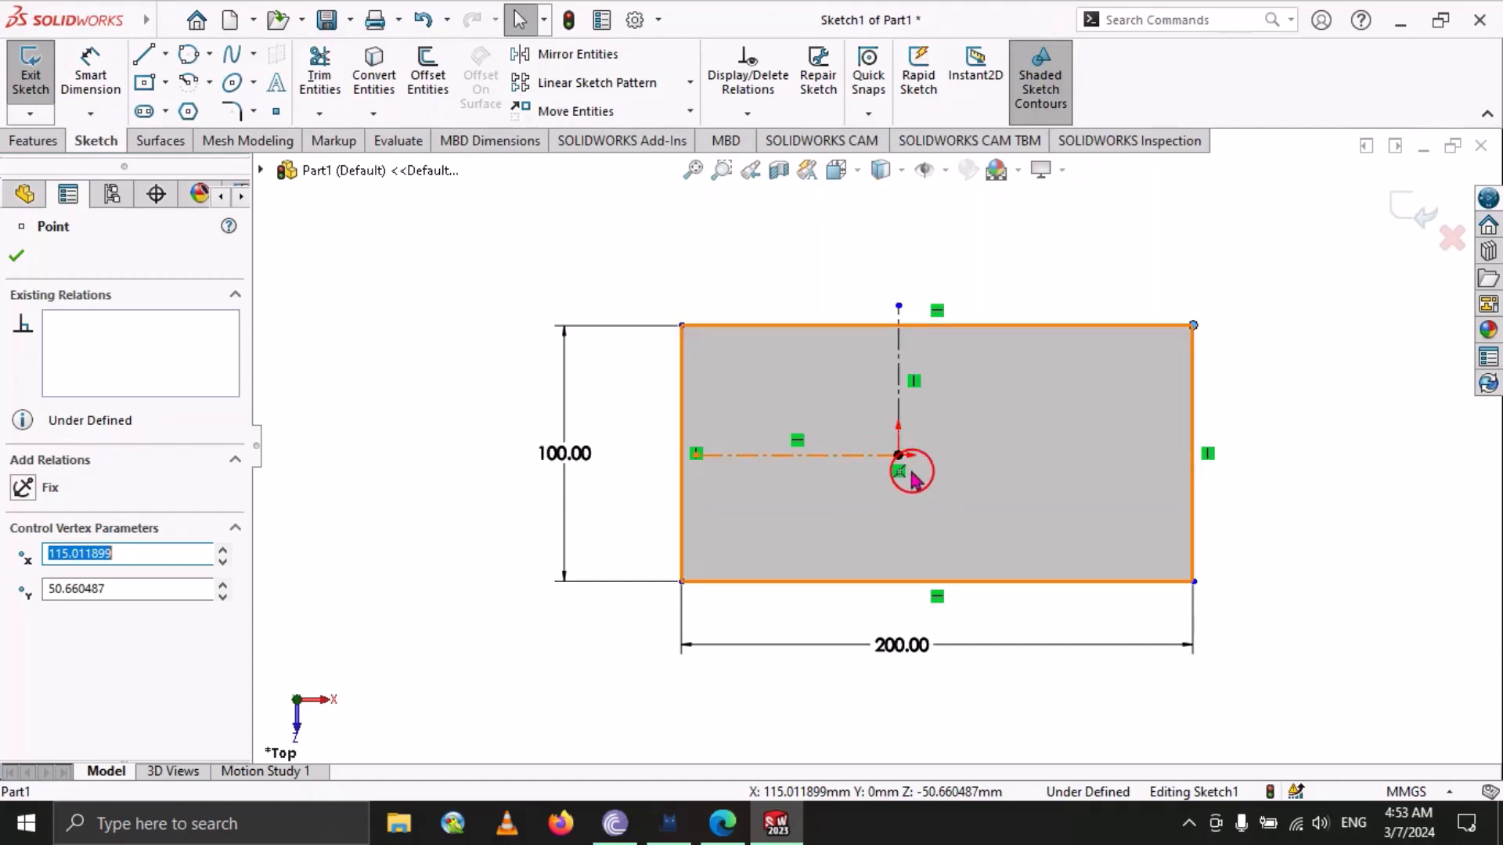
{"action": "left_click", "coordinate": [12, 251]}
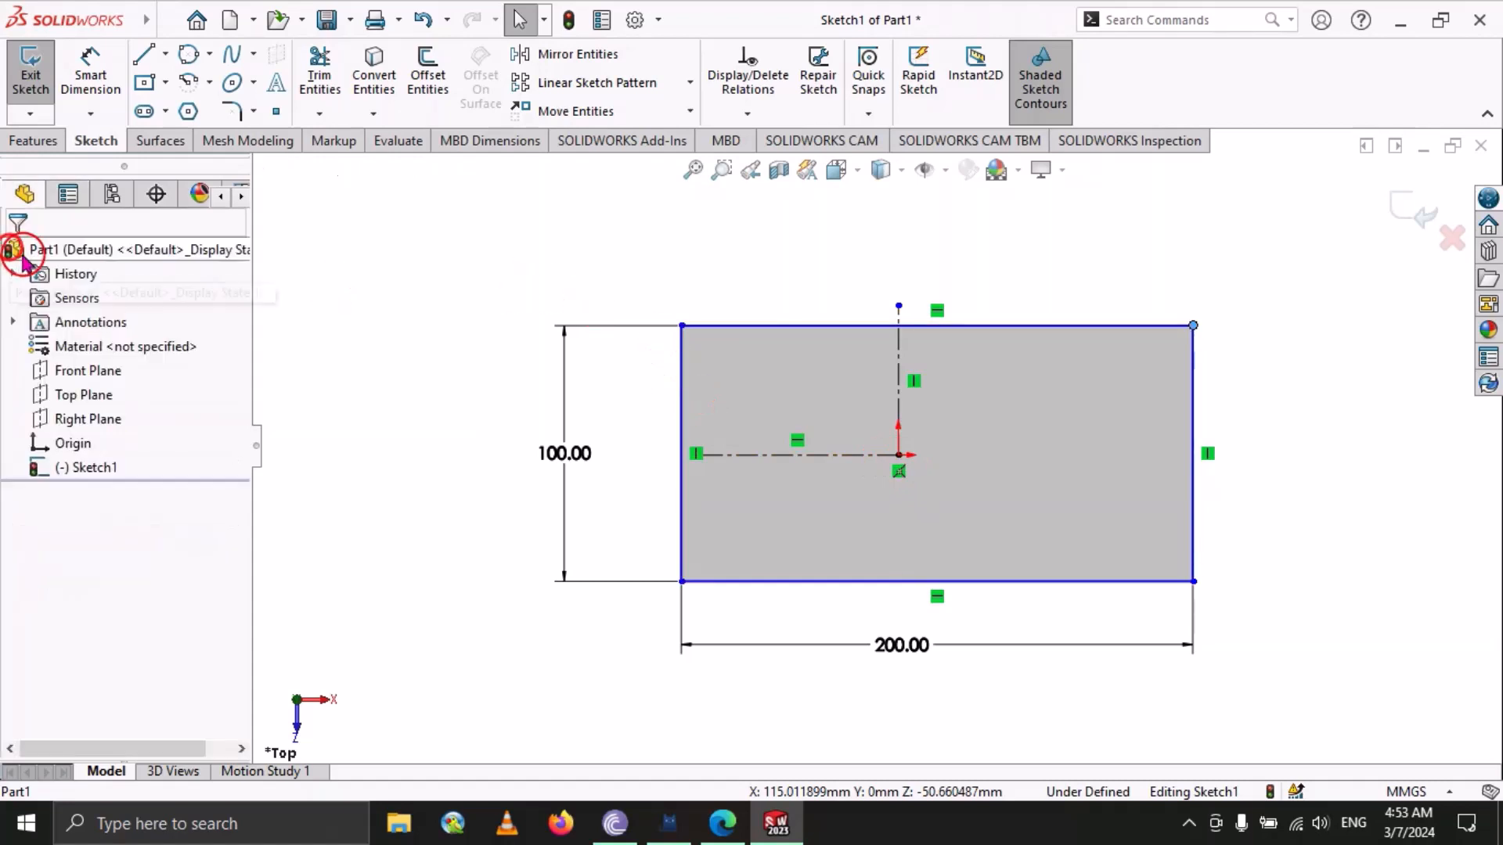
Dimension the horizontal distance from the origin to the rectangle's left edge and set it to 100 mm.
{"action": "left_click", "coordinate": [90, 78]}
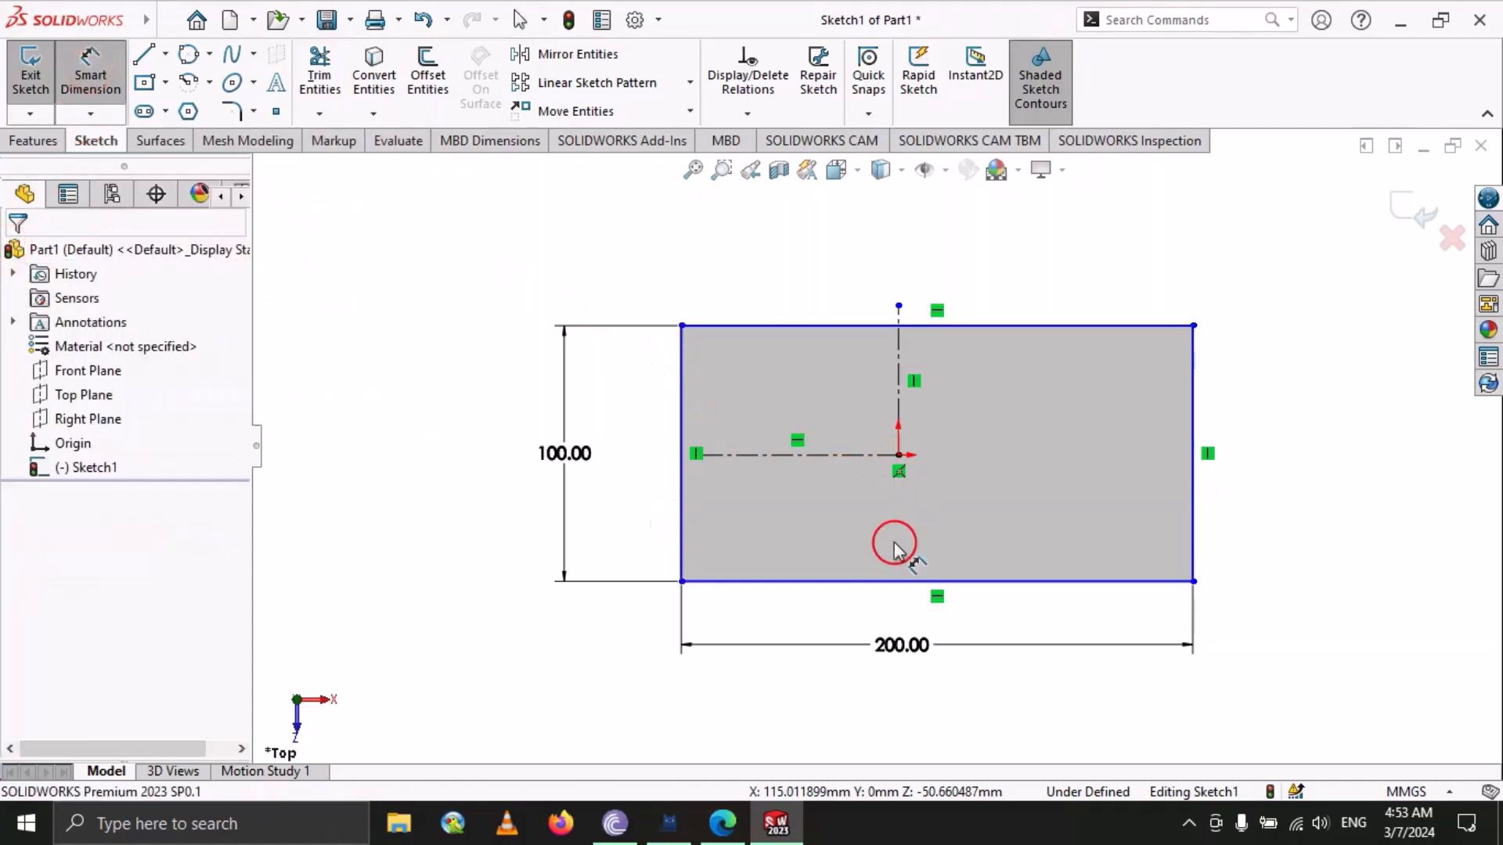
{"action": "left_click", "coordinate": [899, 457]}
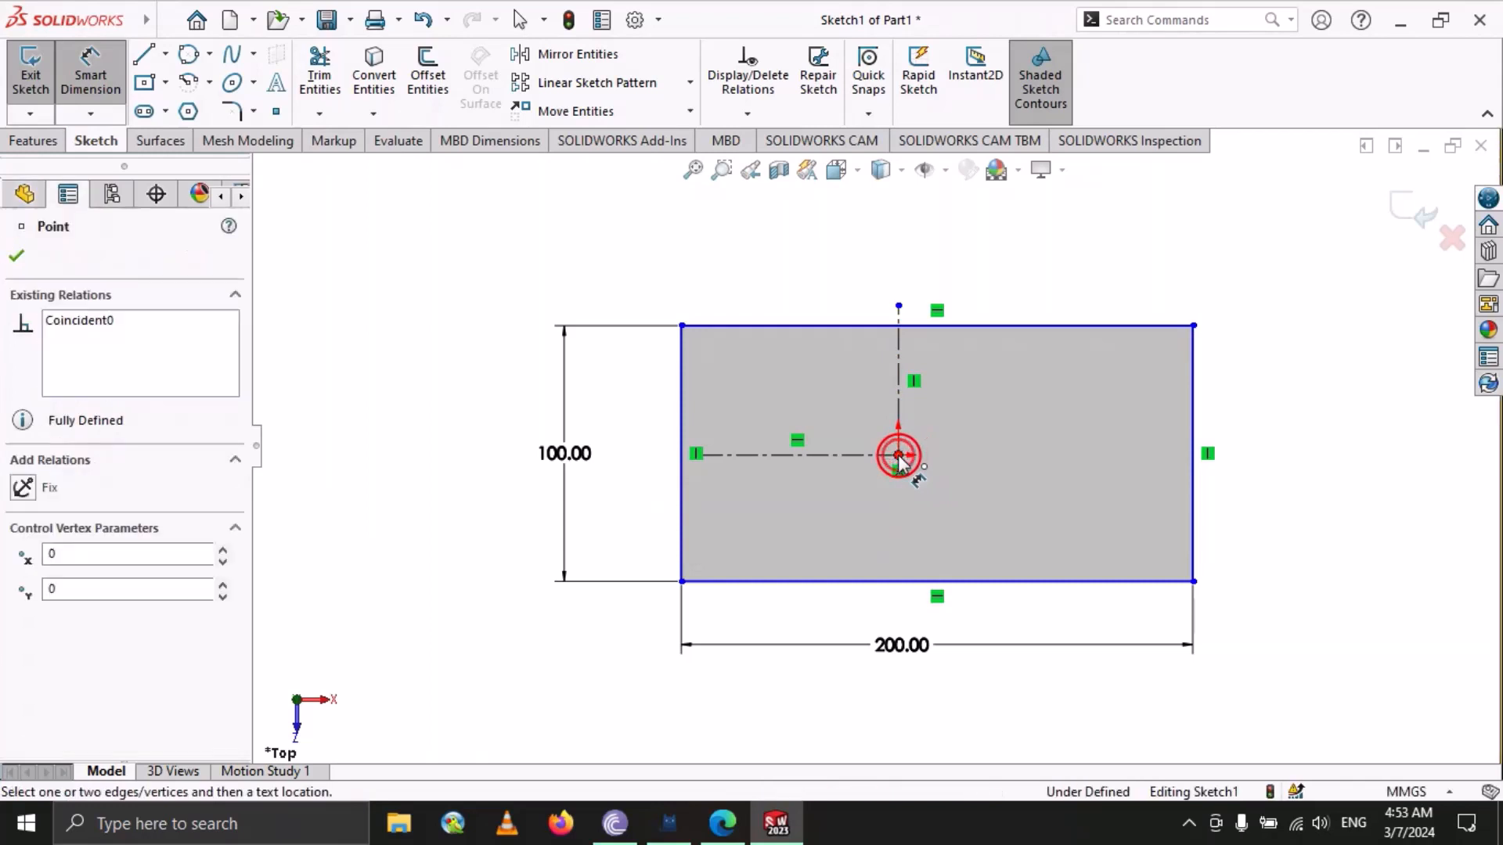
{"action": "left_click", "coordinate": [681, 420]}
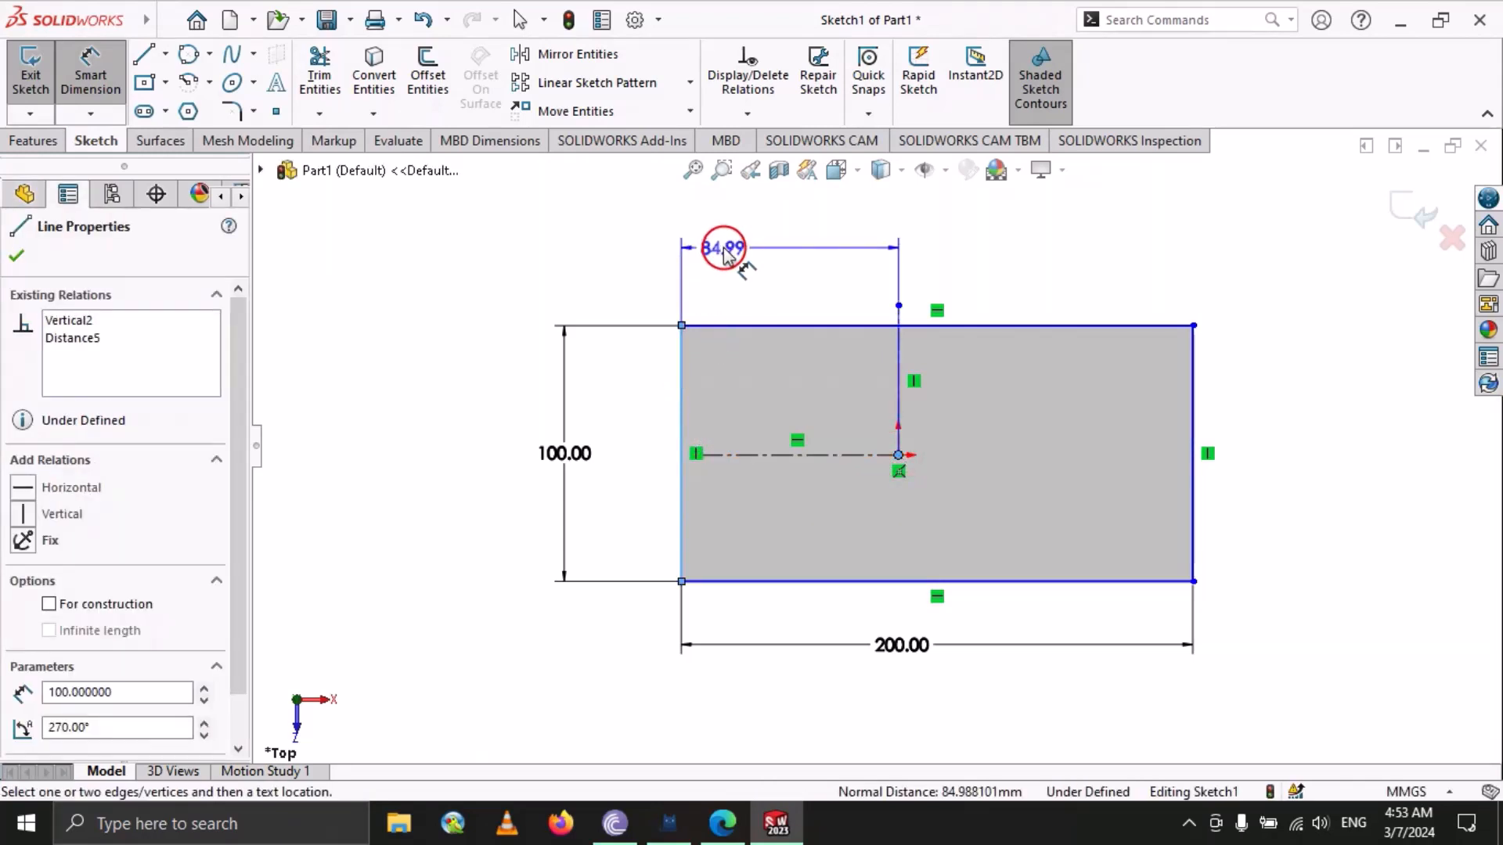
{"action": "left_click", "coordinate": [770, 237]}
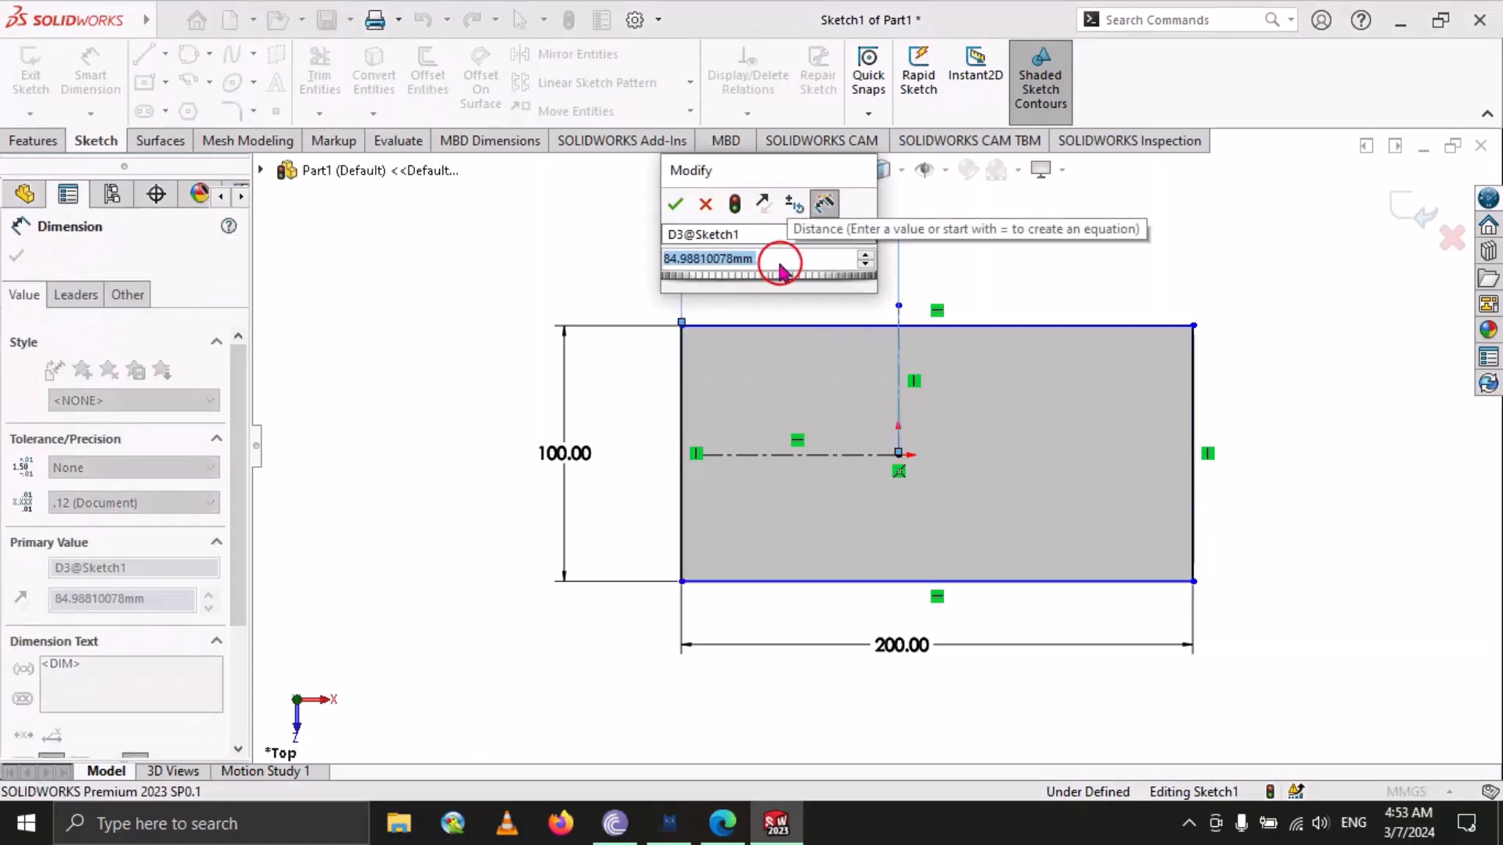
{"action": "type", "text": "100"}
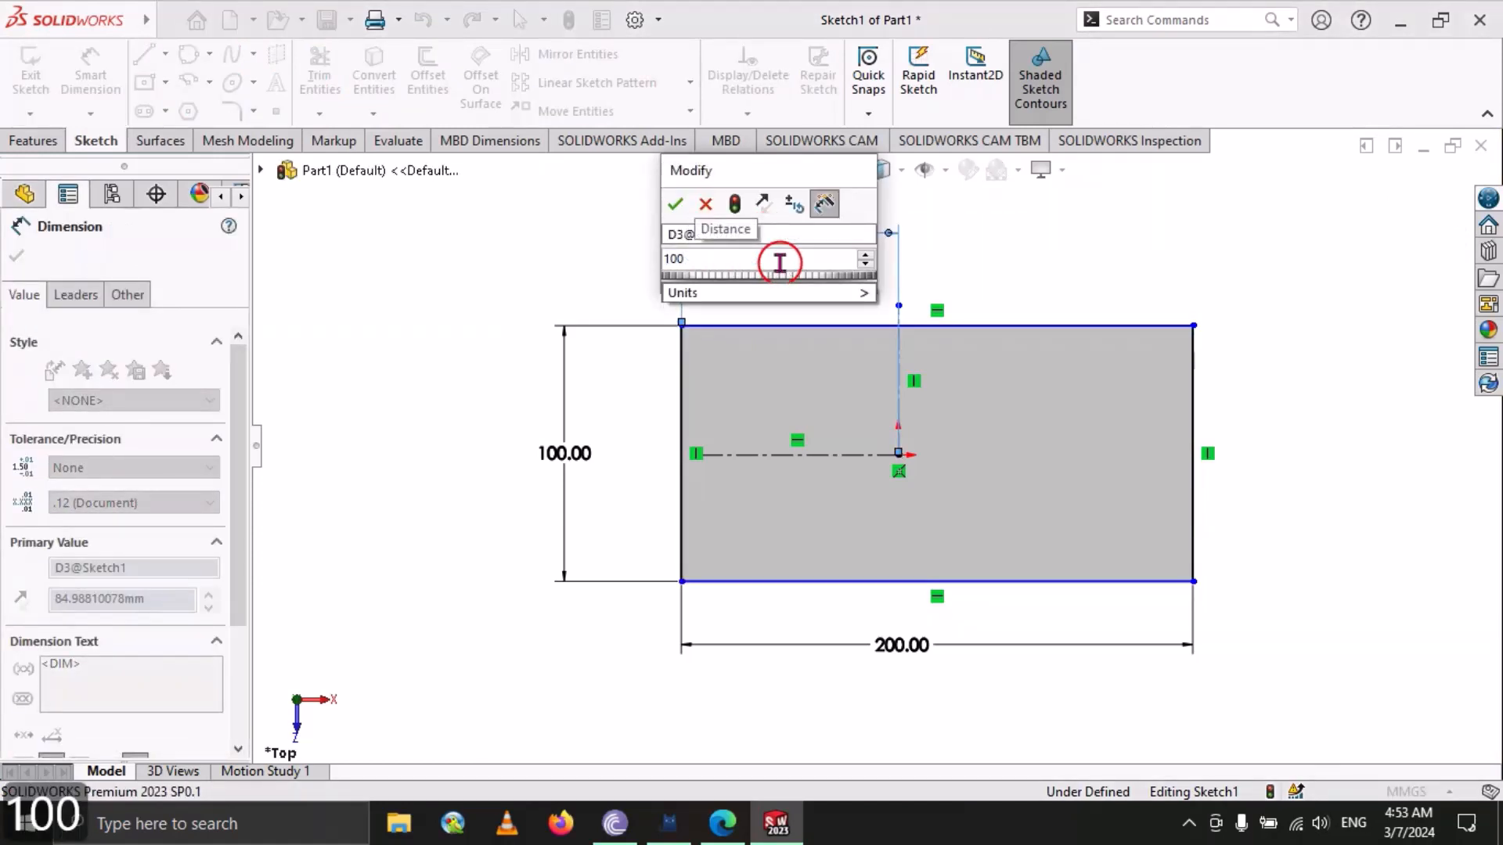
{"action": "key", "text": "Return"}
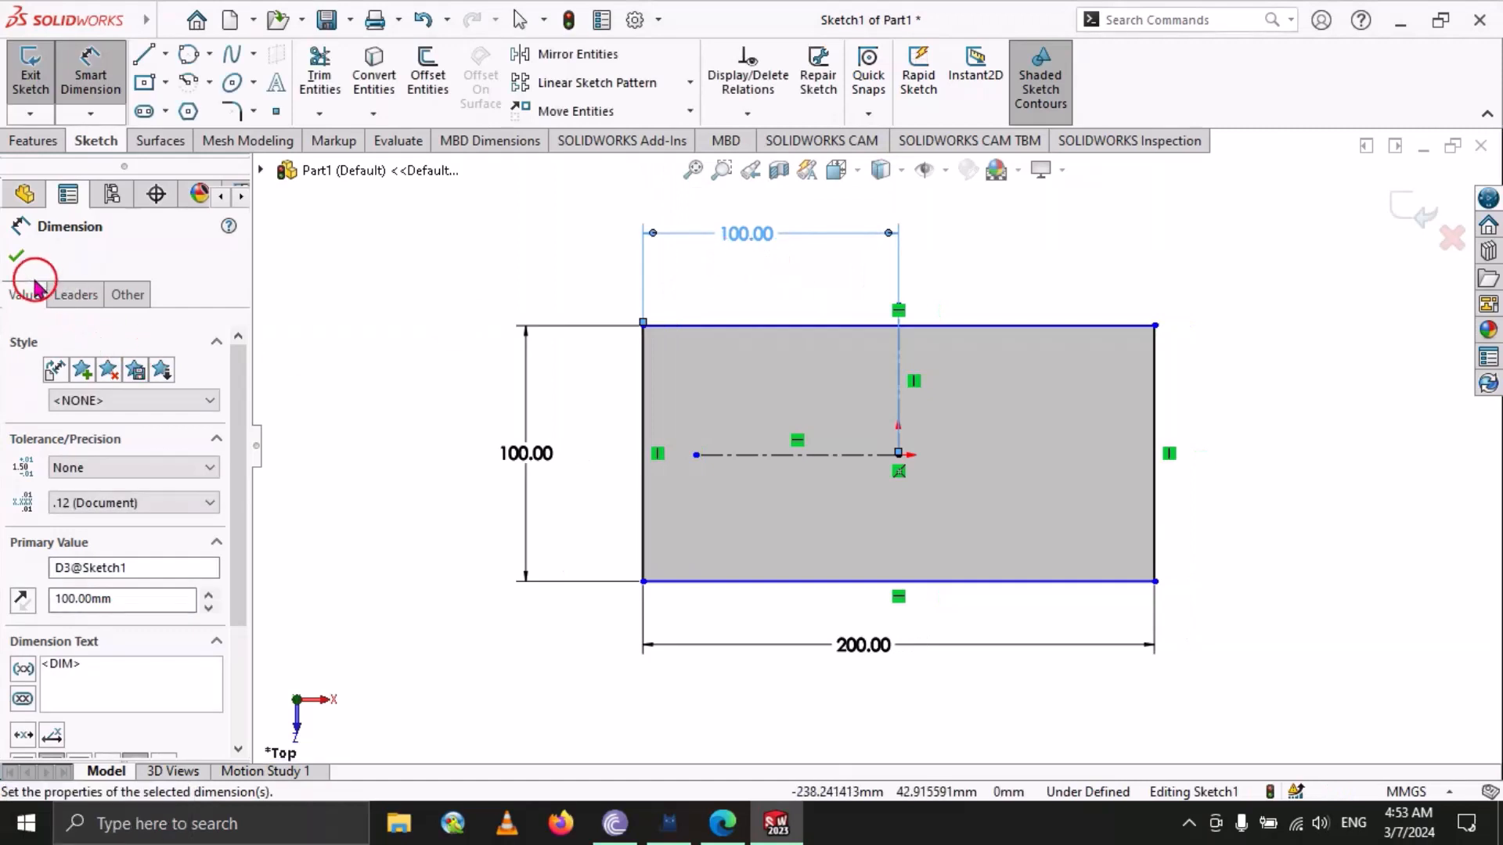
{"action": "left_click", "coordinate": [27, 265]}
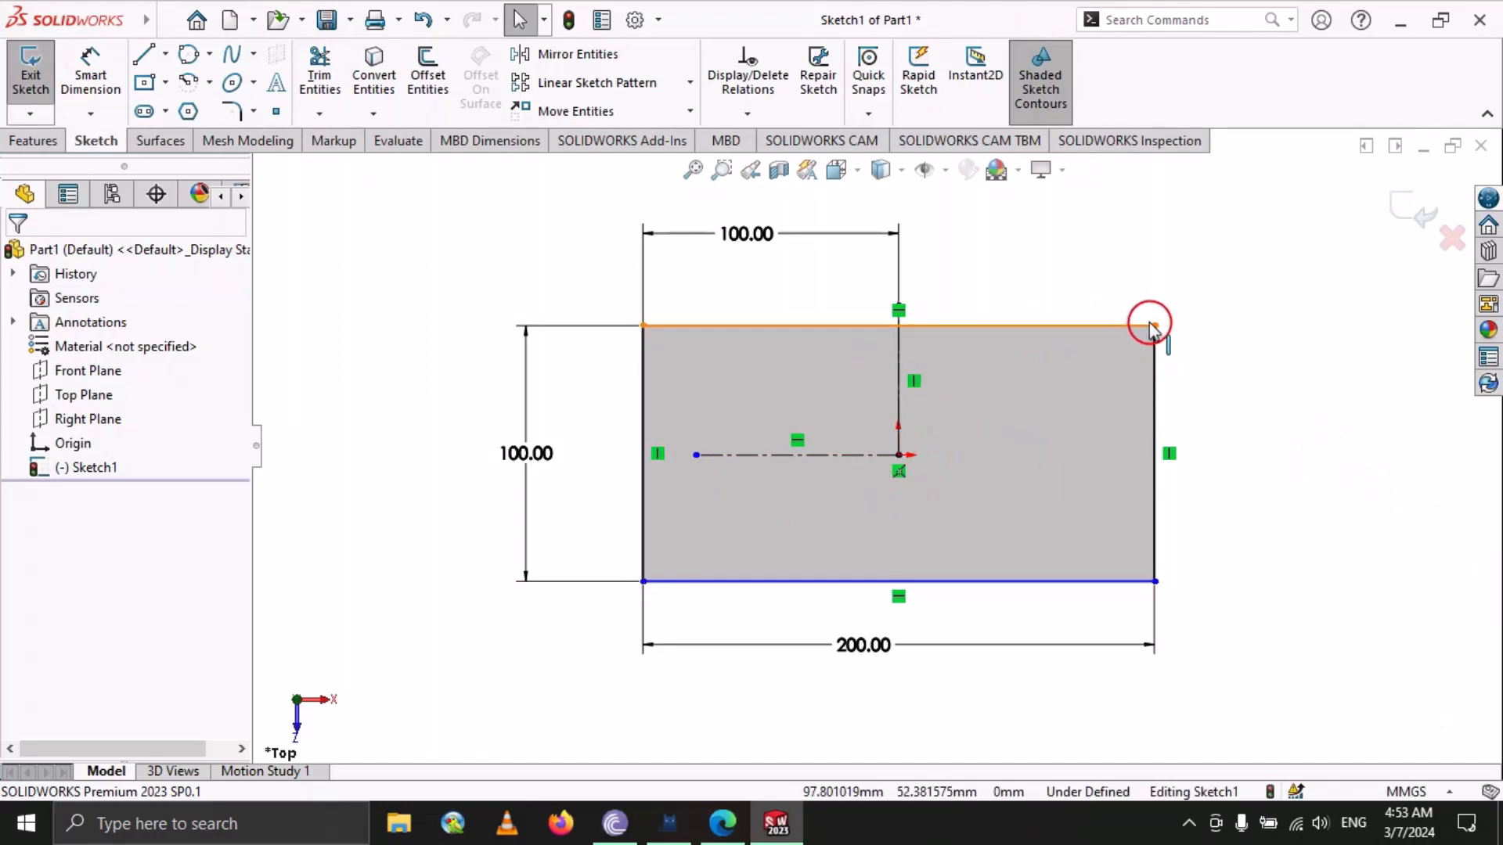
Slide the rectangle vertically by its upper-right corner until that corner sits at about Y 52 mm.
{"action": "mouse_move", "coordinate": [1155, 326]}
{"action": "left_mouse_down"}
{"action": "mouse_move", "coordinate": [1195, 307]}
{"action": "mouse_move", "coordinate": [1202, 231]}
{"action": "mouse_move", "coordinate": [1205, 352]}
{"action": "mouse_move", "coordinate": [1190, 334]}
{"action": "left_mouse_up"}
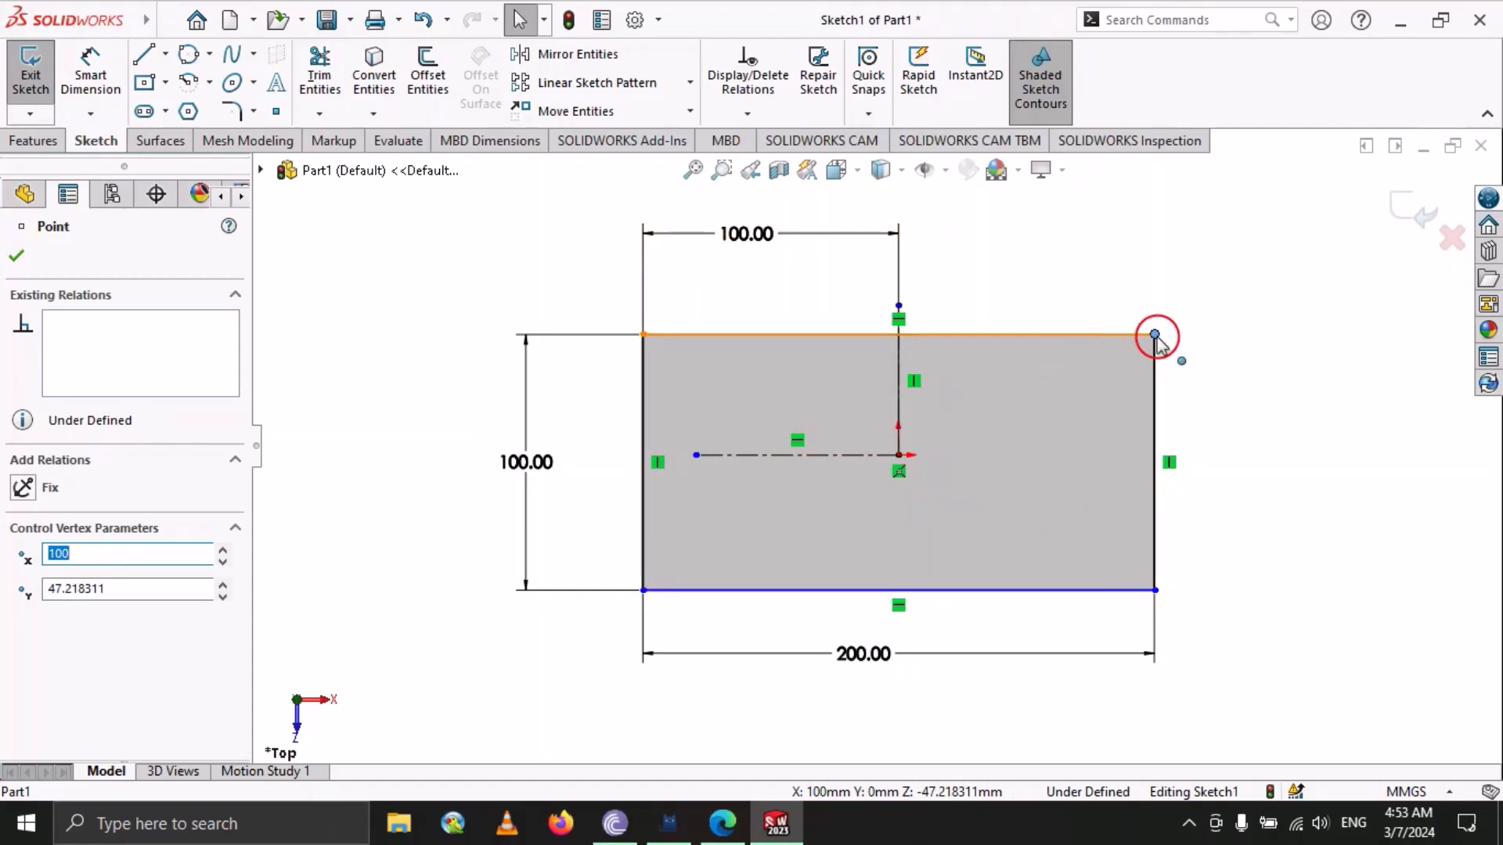
{"action": "mouse_move", "coordinate": [1157, 339]}
{"action": "left_mouse_down"}
{"action": "mouse_move", "coordinate": [1152, 235]}
{"action": "mouse_move", "coordinate": [1155, 322]}
{"action": "left_mouse_up"}
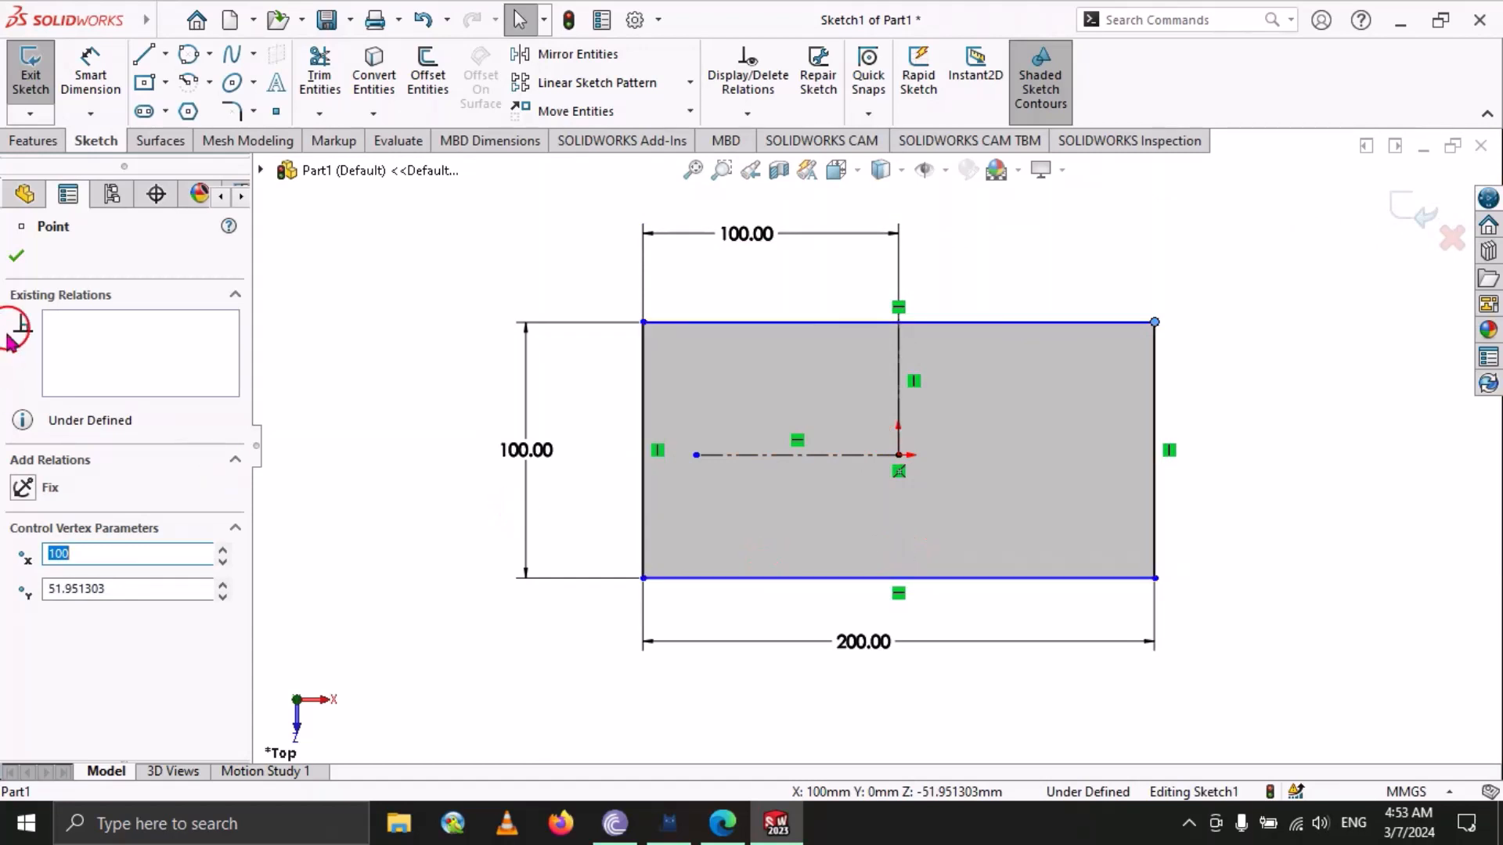
{"action": "left_click", "coordinate": [18, 261]}
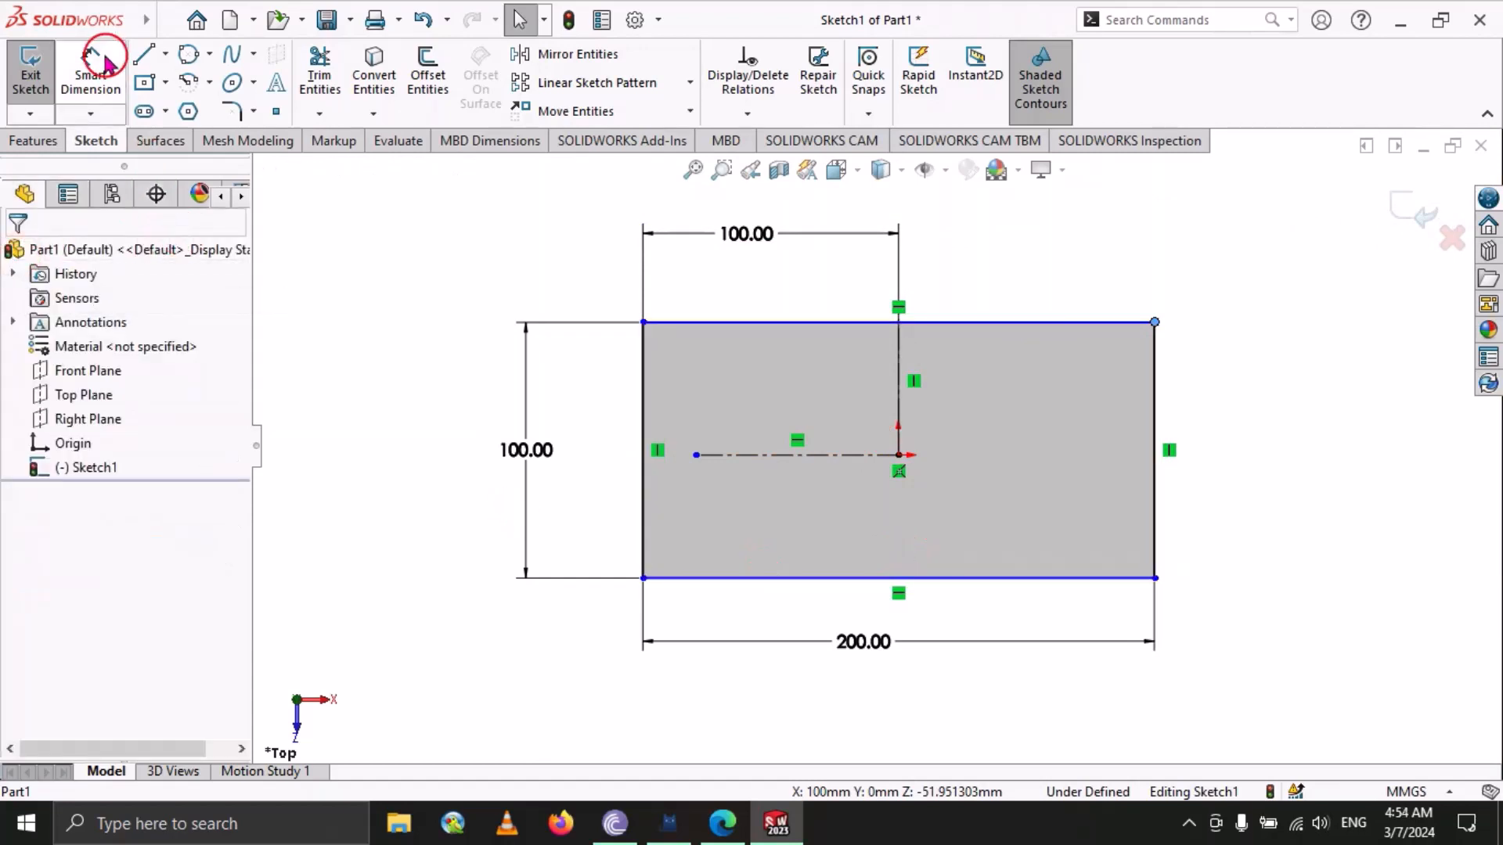
Dimension the vertical distance from the rectangle's top edge to the origin and set it to 50 mm.
{"action": "left_click", "coordinate": [92, 82]}
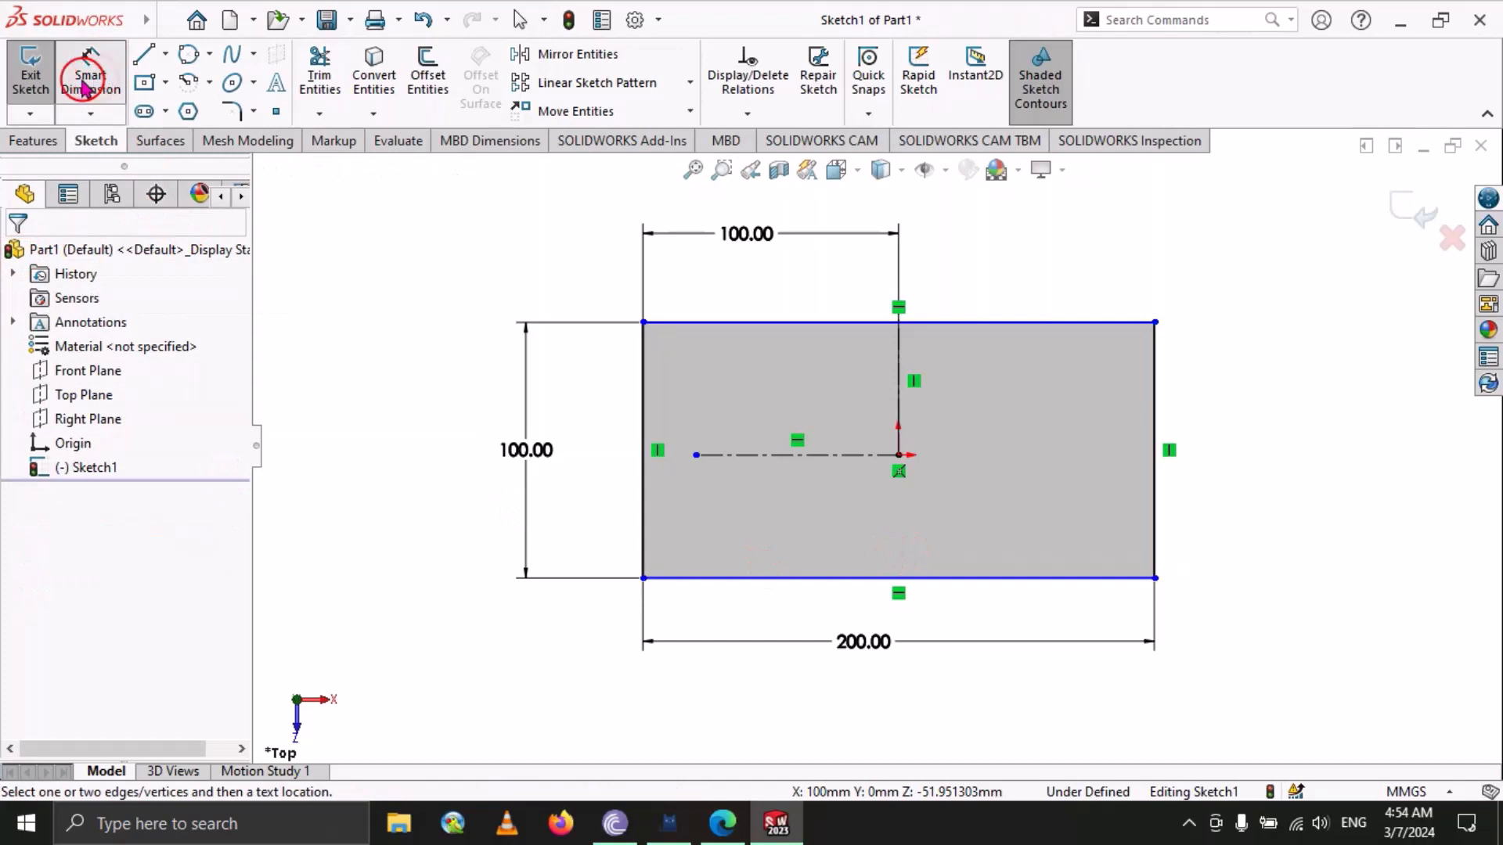
{"action": "left_click", "coordinate": [818, 323]}
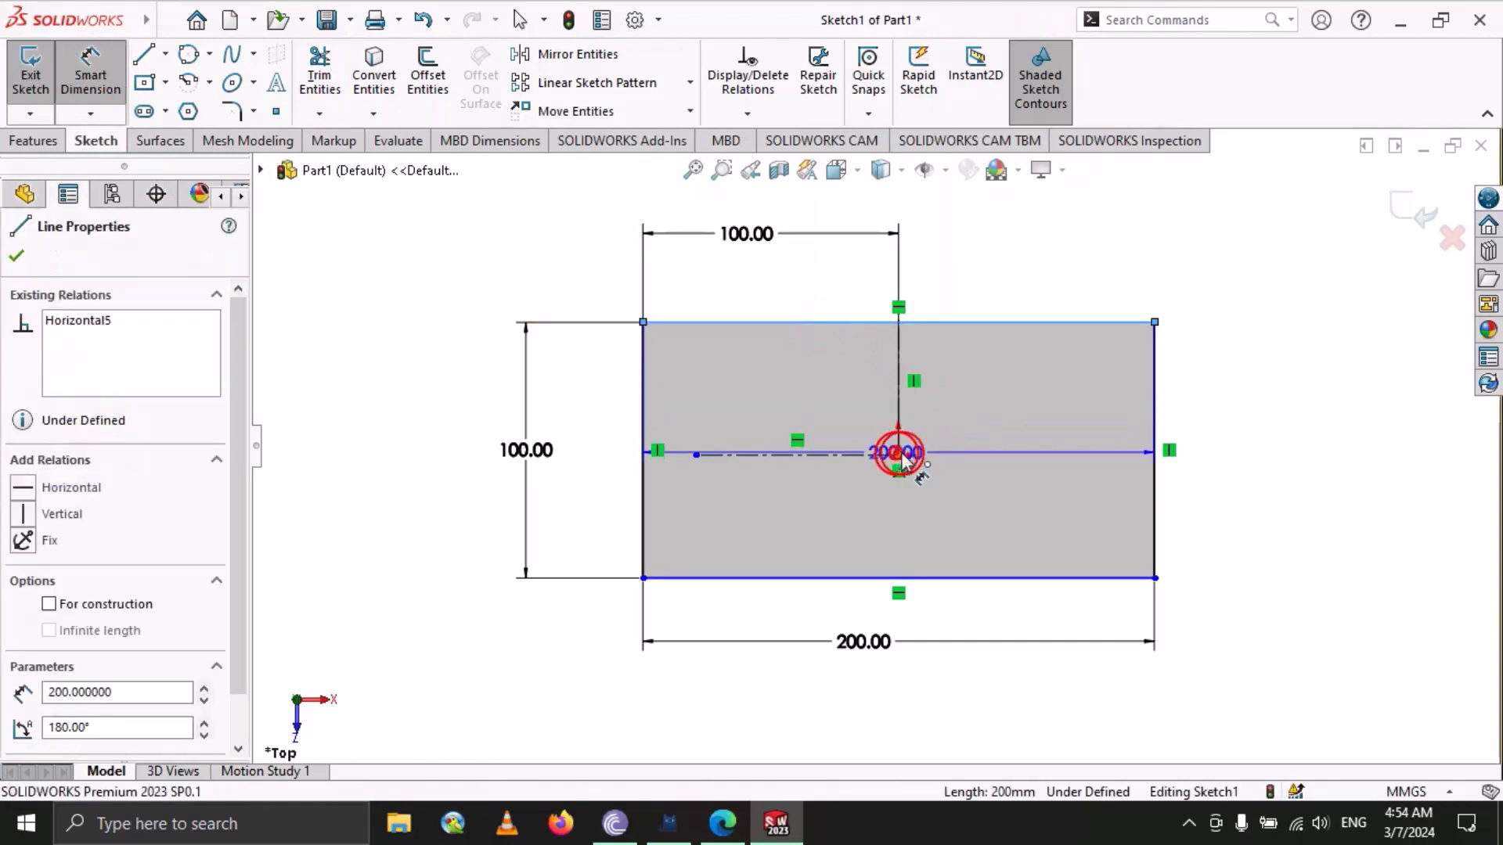
{"action": "left_click", "coordinate": [899, 455]}
{"action": "left_click", "coordinate": [1250, 266]}
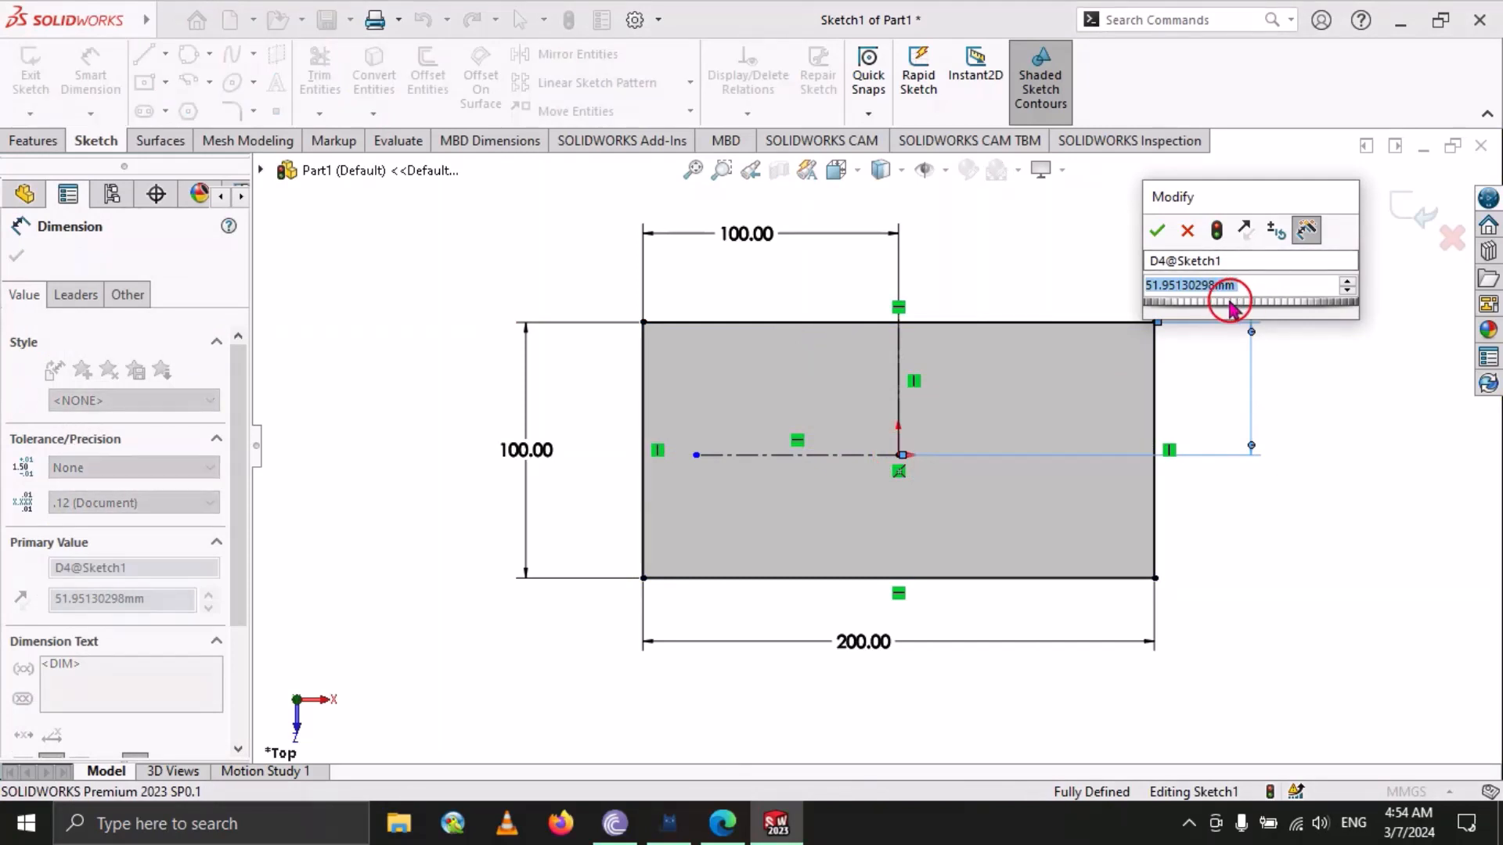
{"action": "type", "text": "50"}
{"action": "key", "text": "Return"}
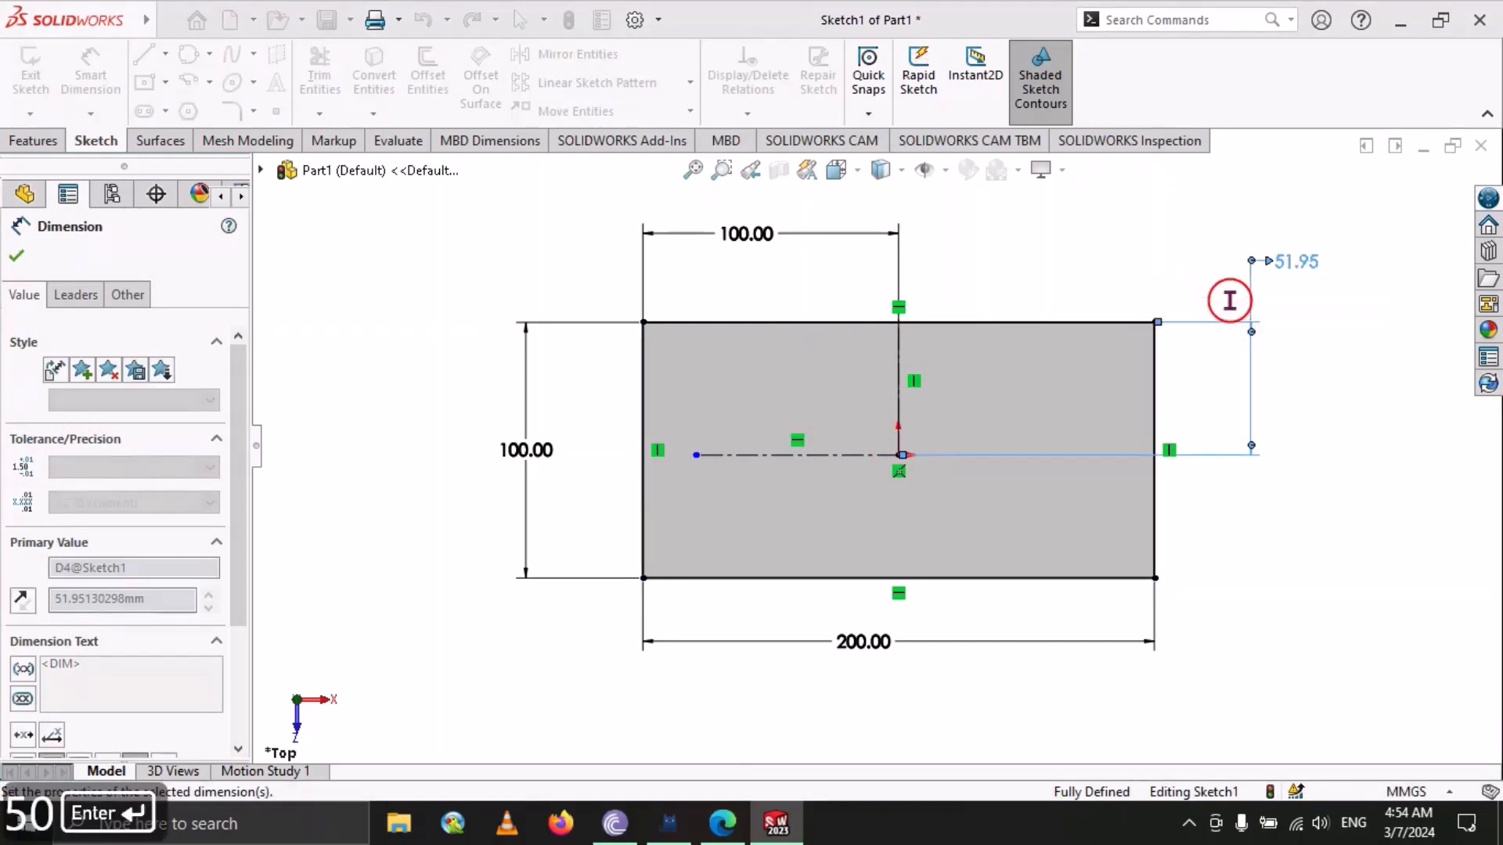
{"action": "left_click", "coordinate": [17, 259]}
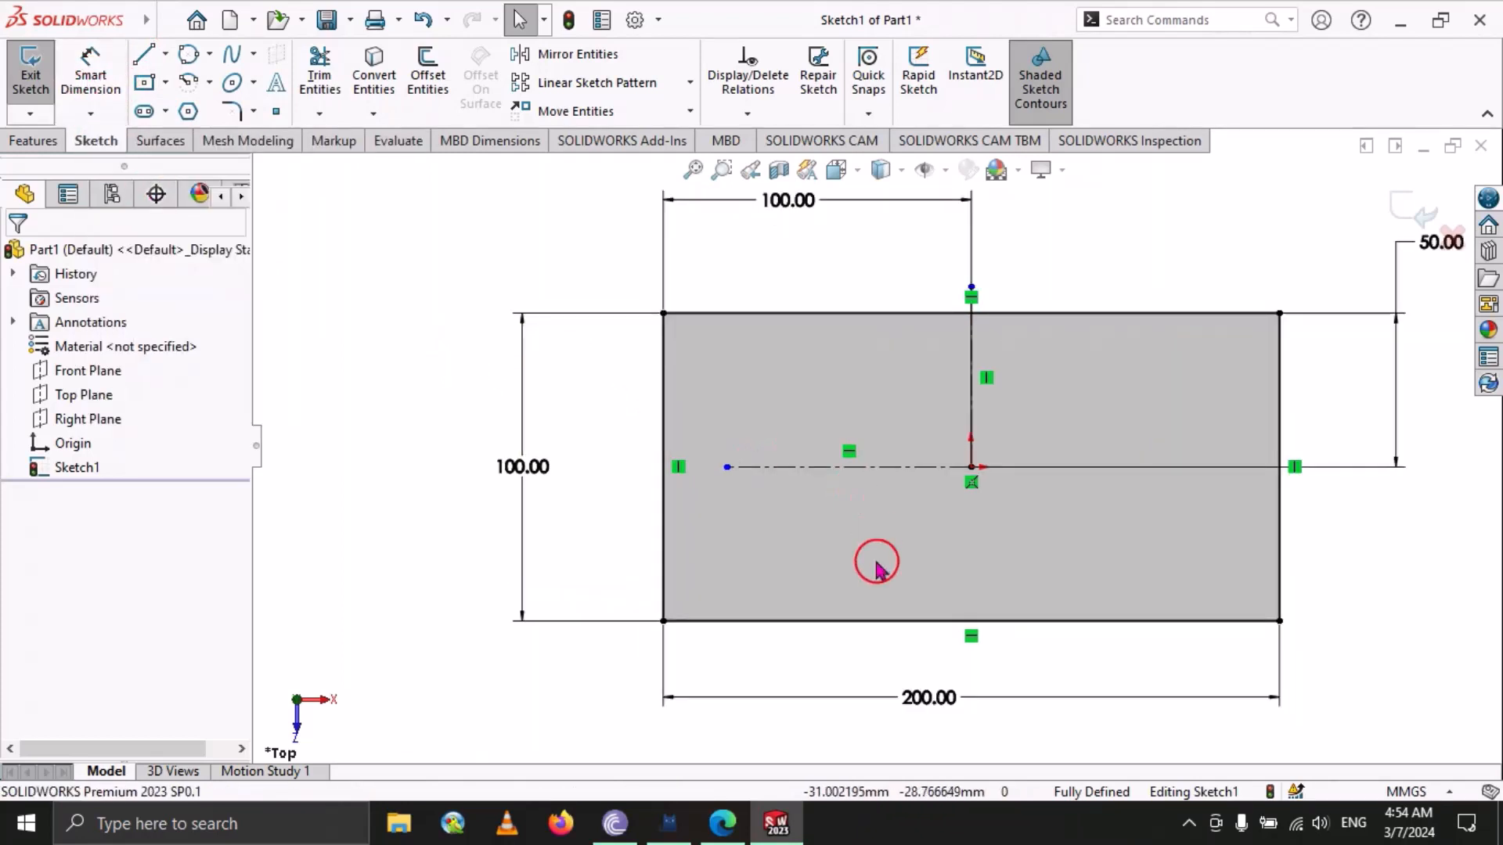
{"action": "scroll", "coordinate": [859, 509], "scroll_direction": "up", "scroll_amount": 4}
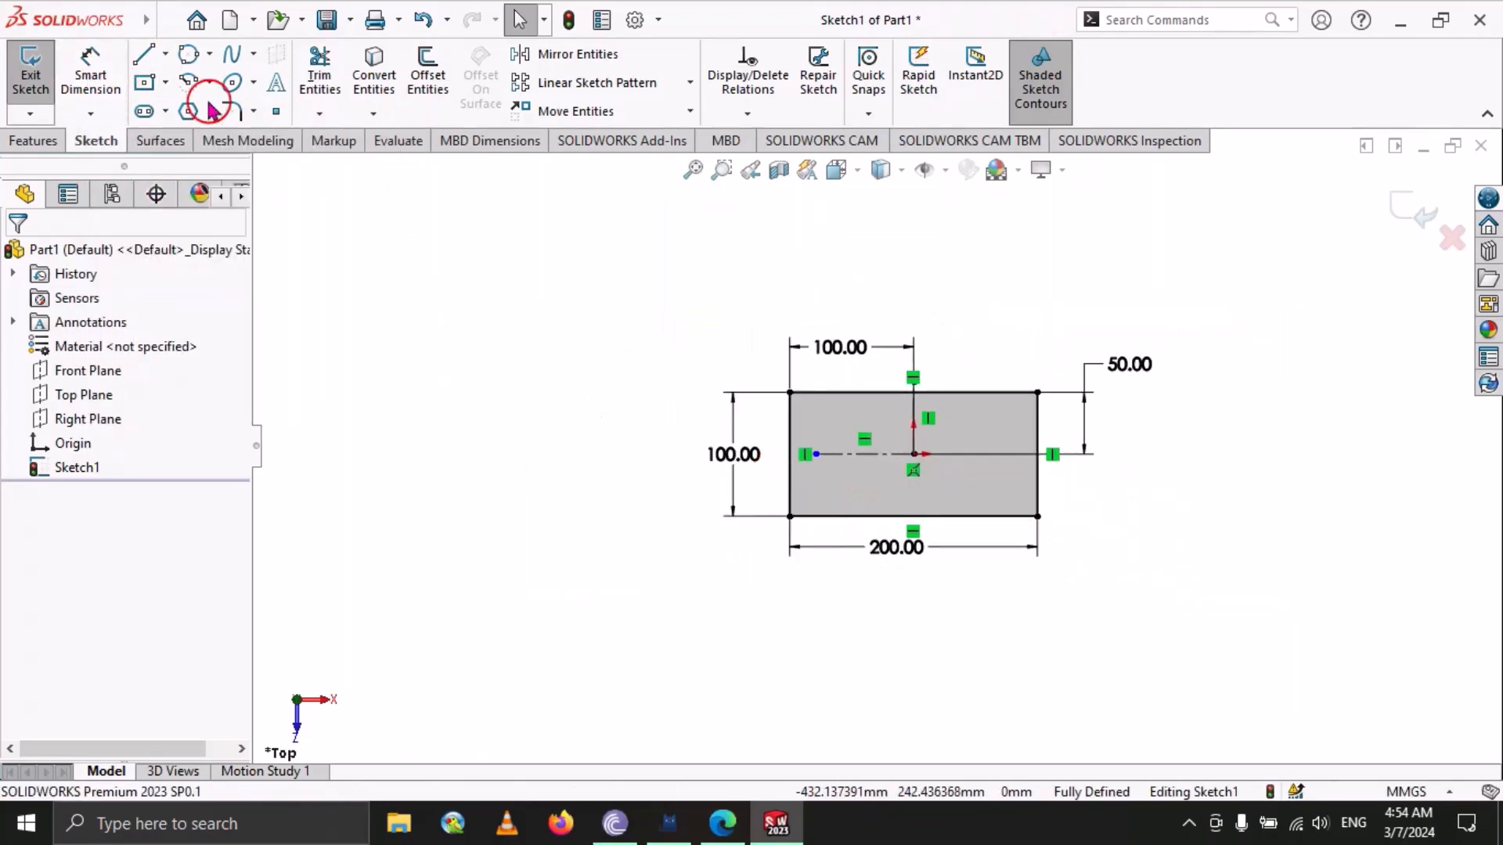
{"action": "left_click", "coordinate": [168, 55]}
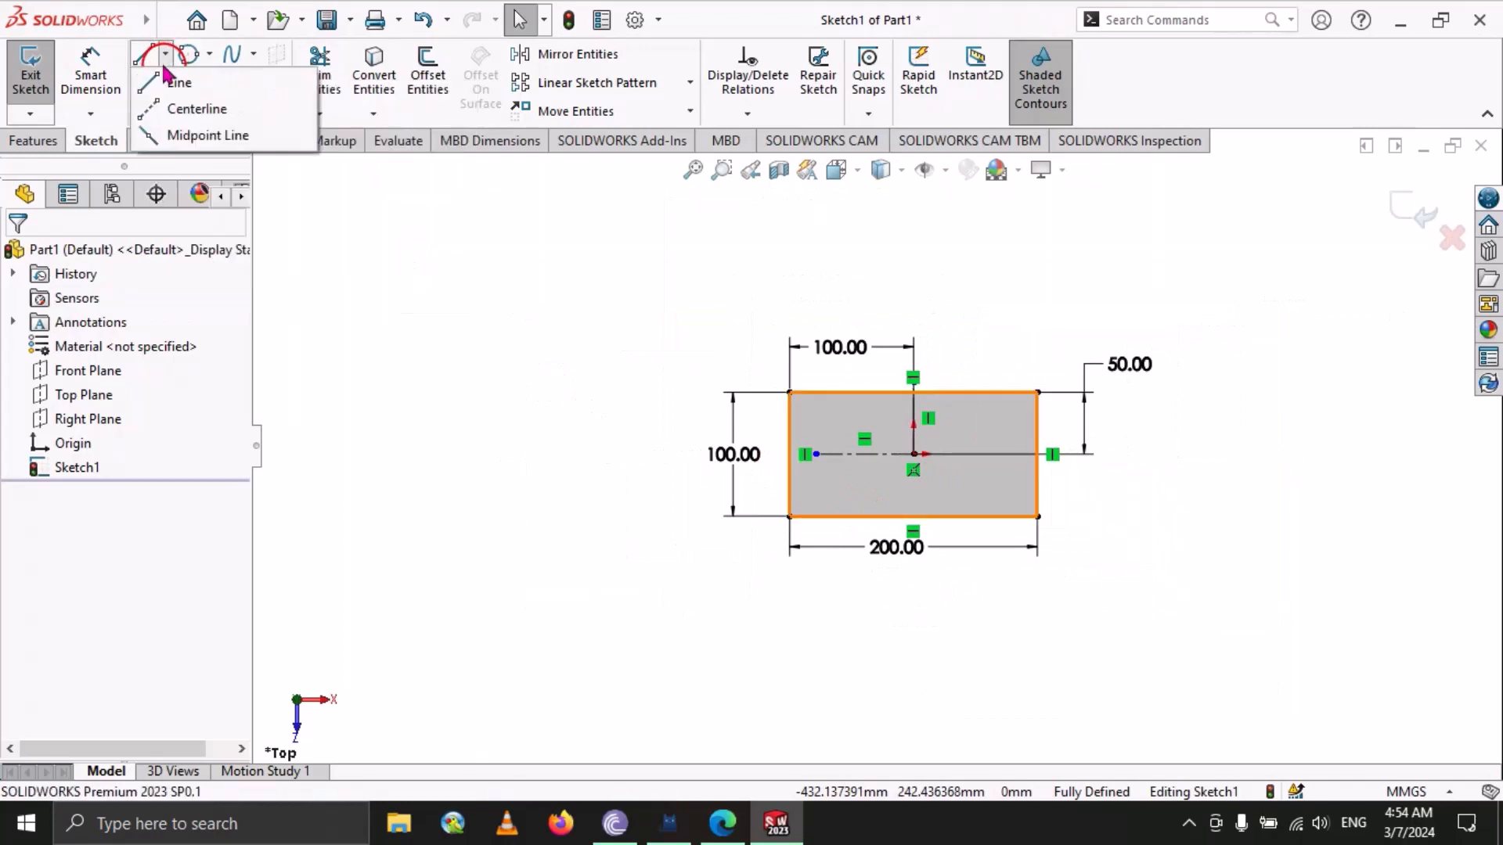
{"action": "left_click", "coordinate": [191, 118]}
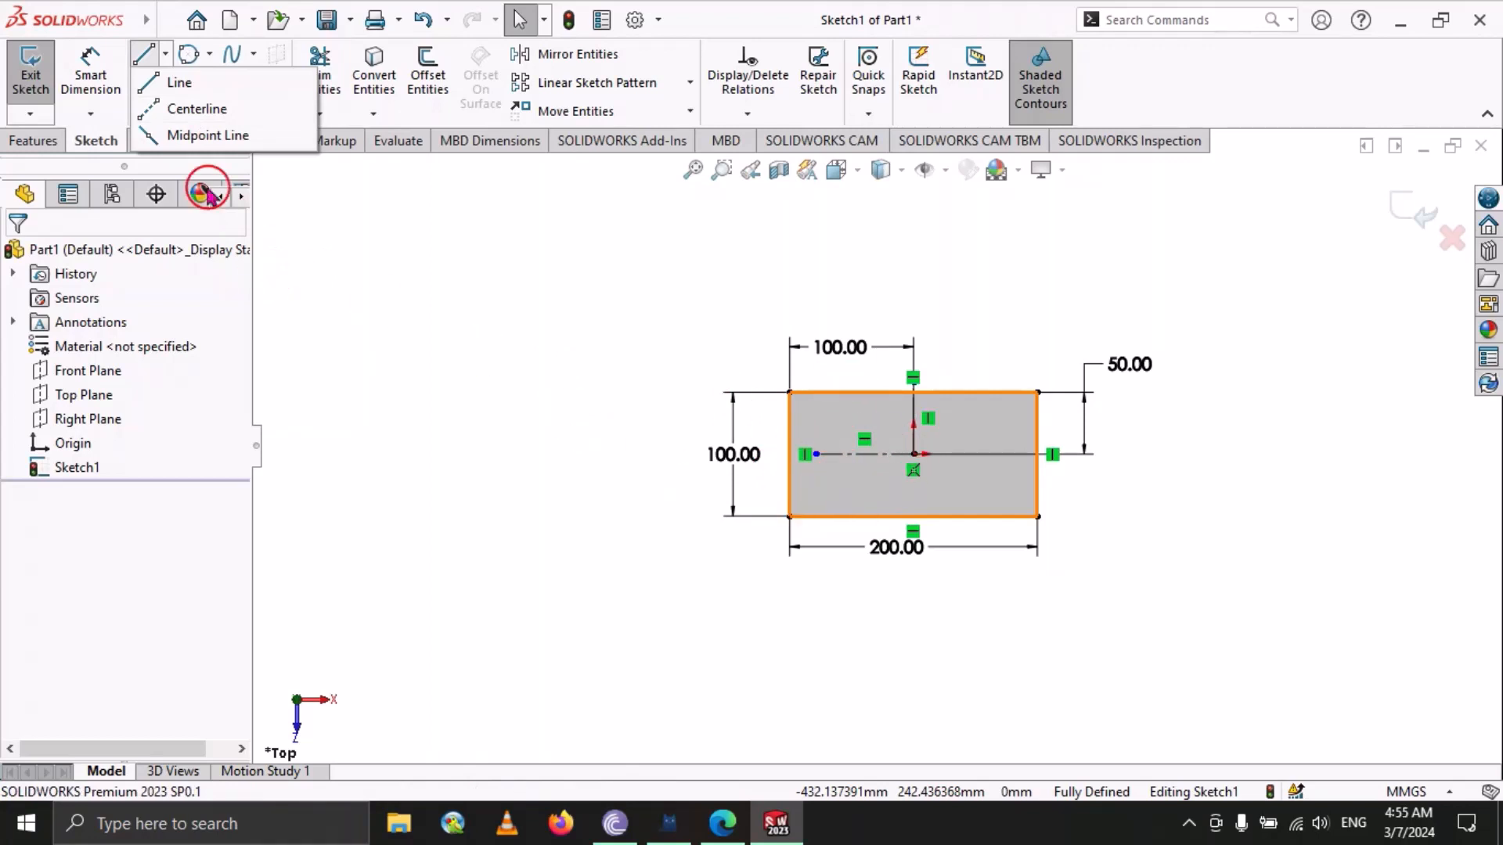
{"action": "left_click", "coordinate": [166, 112]}
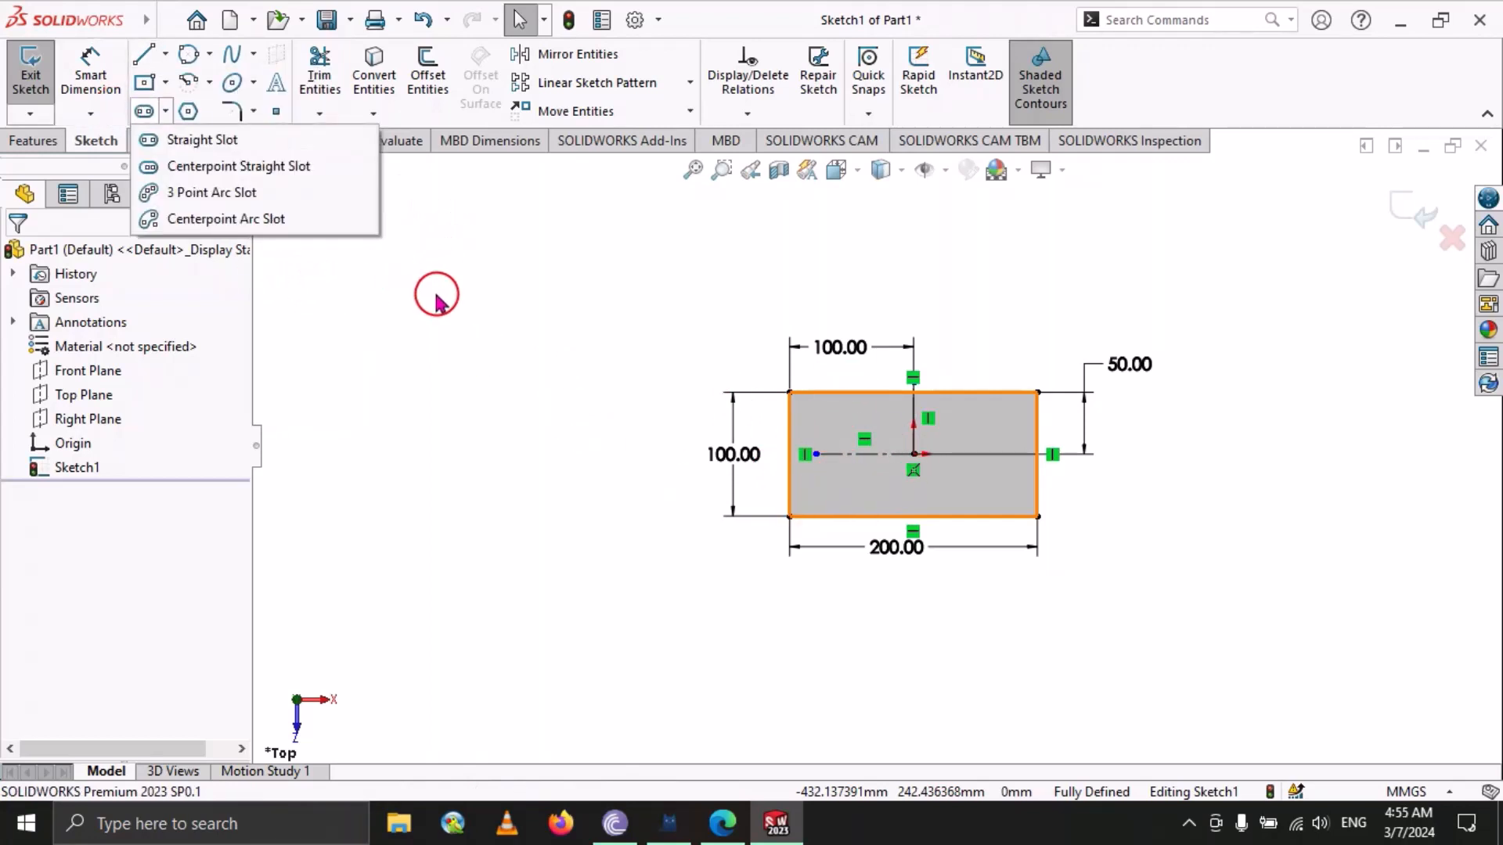
{"action": "left_click", "coordinate": [209, 83]}
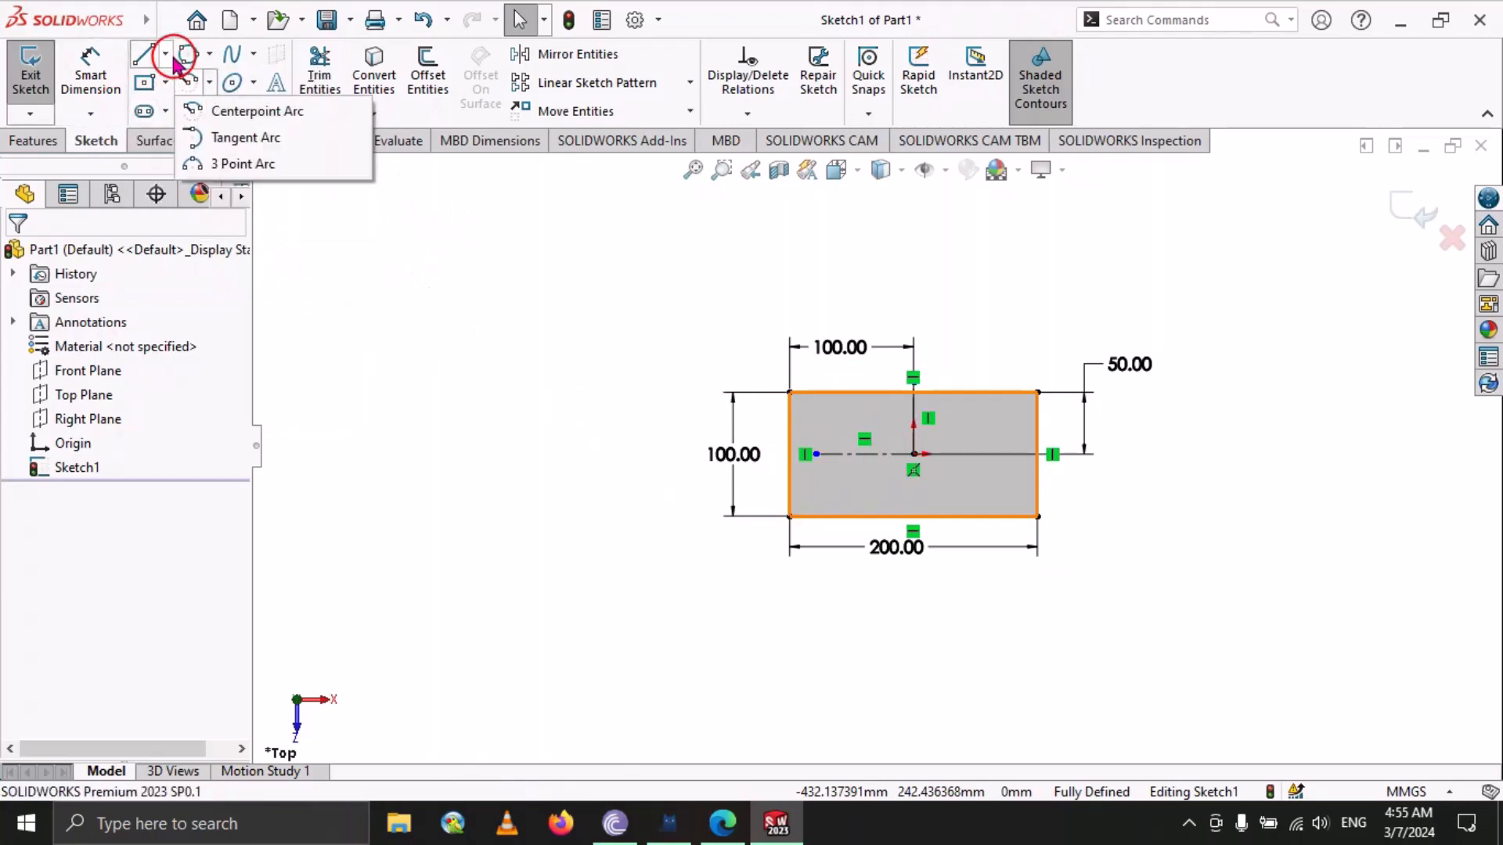
Sketch a horizontal midpoint line about 231 mm long above the rectangle, with its midpoint vertically in line with the origin.
{"action": "left_click", "coordinate": [168, 54]}
{"action": "left_click", "coordinate": [168, 54]}
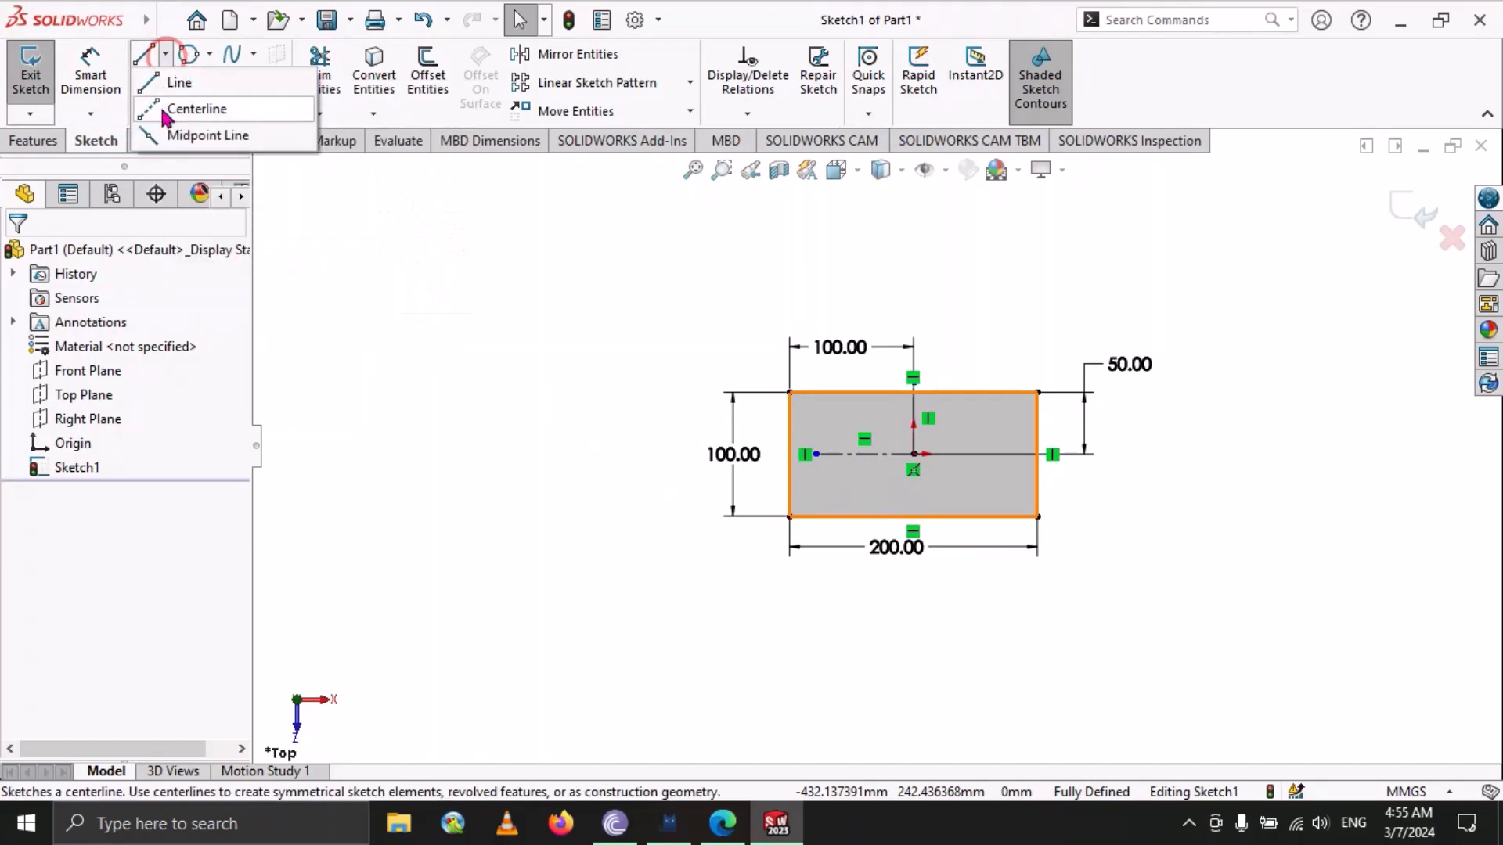
{"action": "left_click", "coordinate": [155, 138]}
{"action": "scroll", "coordinate": [603, 399], "scroll_direction": "up", "scroll_amount": 3}
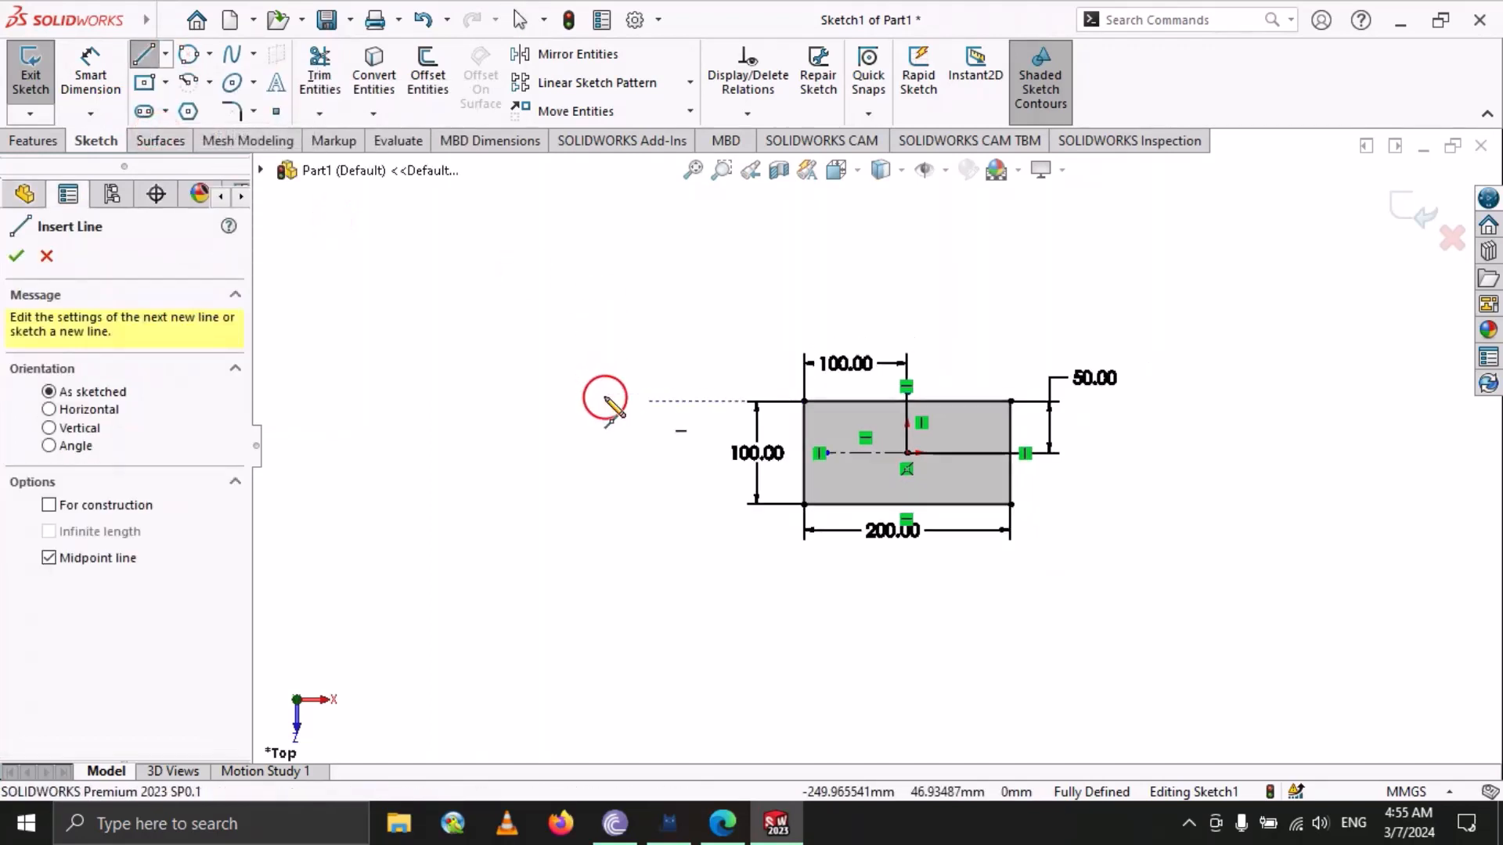
{"action": "scroll", "coordinate": [913, 421], "scroll_direction": "down", "scroll_amount": 4}
{"action": "scroll", "coordinate": [912, 430], "scroll_direction": "down", "scroll_amount": 2}
{"action": "scroll", "coordinate": [908, 438], "scroll_direction": "up", "scroll_amount": 1}
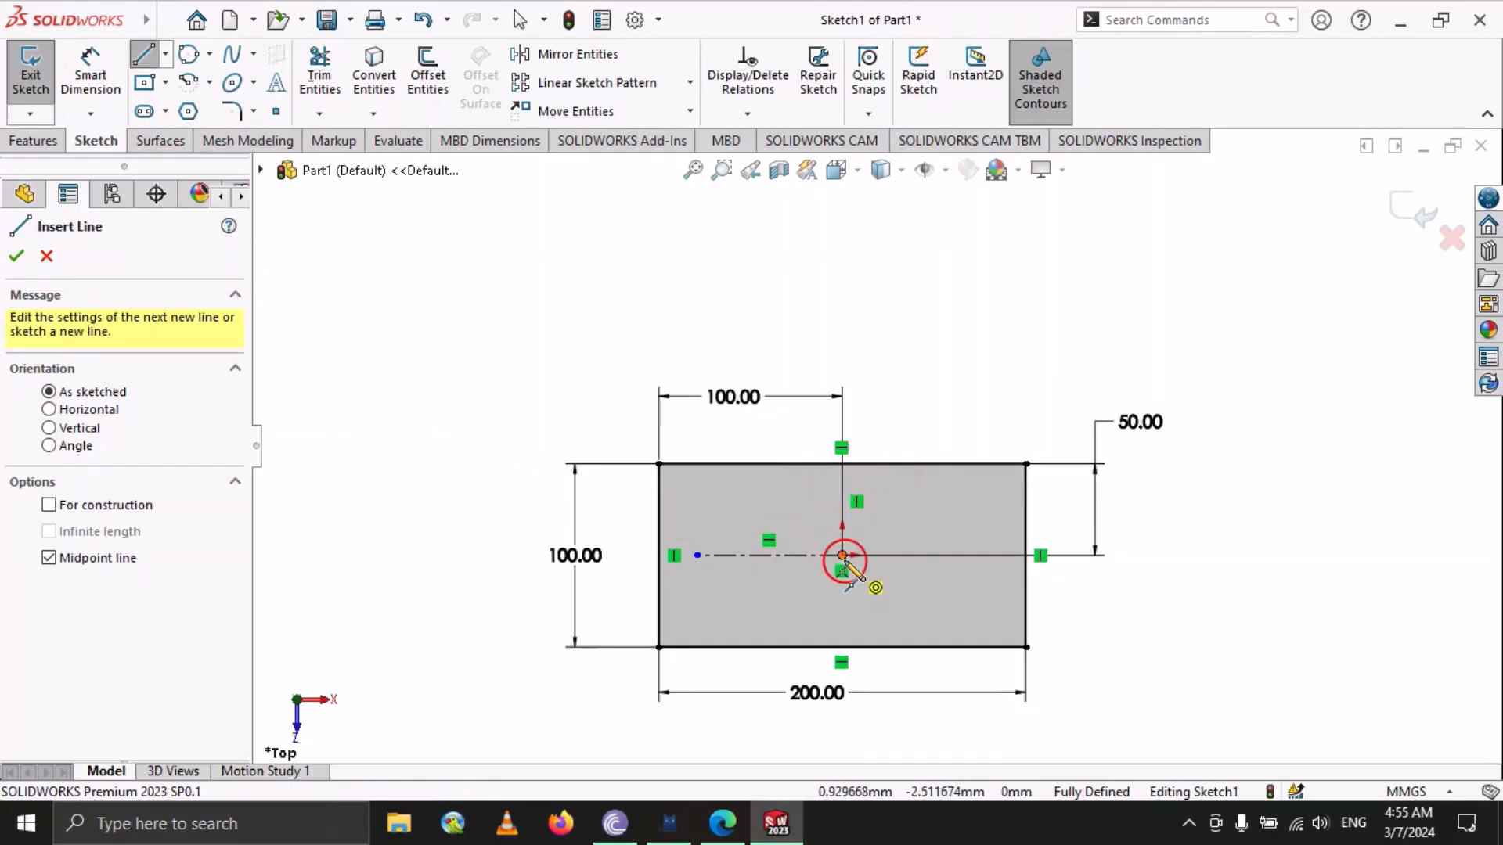
{"action": "left_click", "coordinate": [841, 339]}
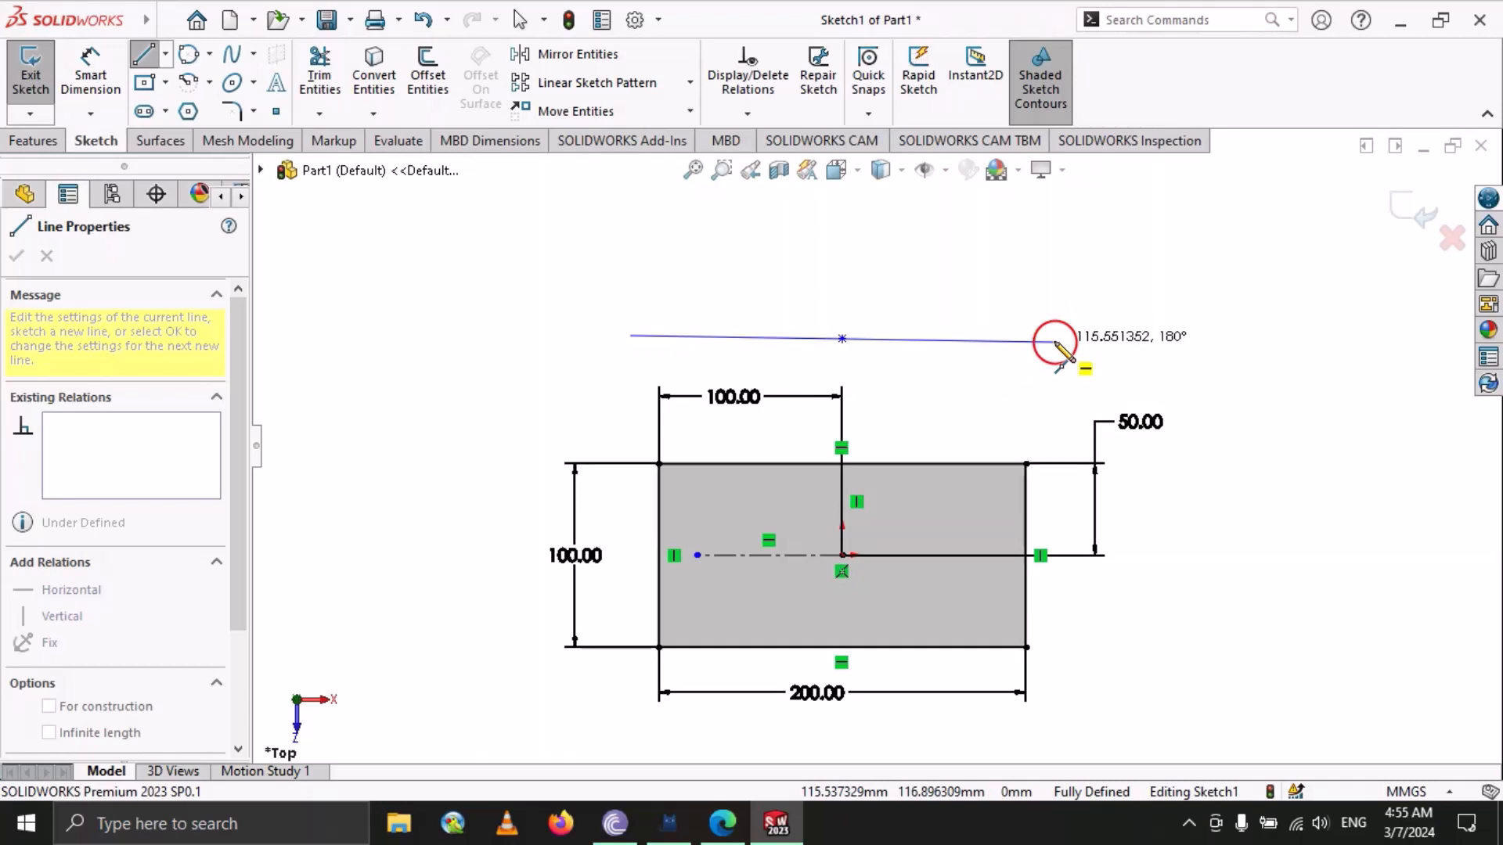
{"action": "left_click", "coordinate": [1055, 342]}
{"action": "right_click", "coordinate": [1058, 346]}
{"action": "left_click", "coordinate": [1098, 360]}
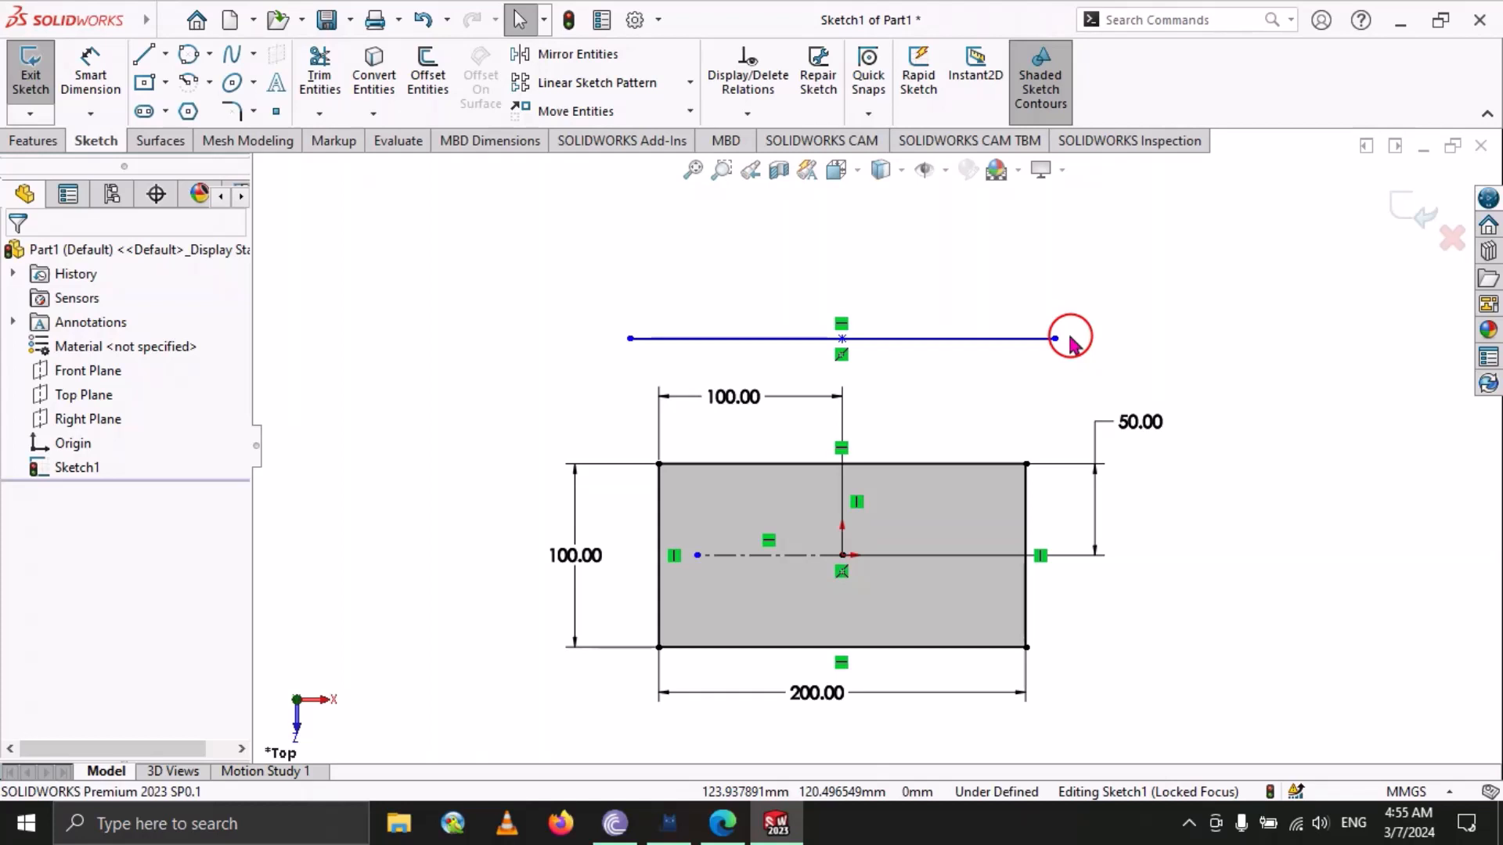
Sketch a second midpoint line about 210 mm long, sloping down to the right, centered on the horizontal line's midpoint.
{"action": "left_click", "coordinate": [165, 53]}
{"action": "left_click", "coordinate": [190, 136]}
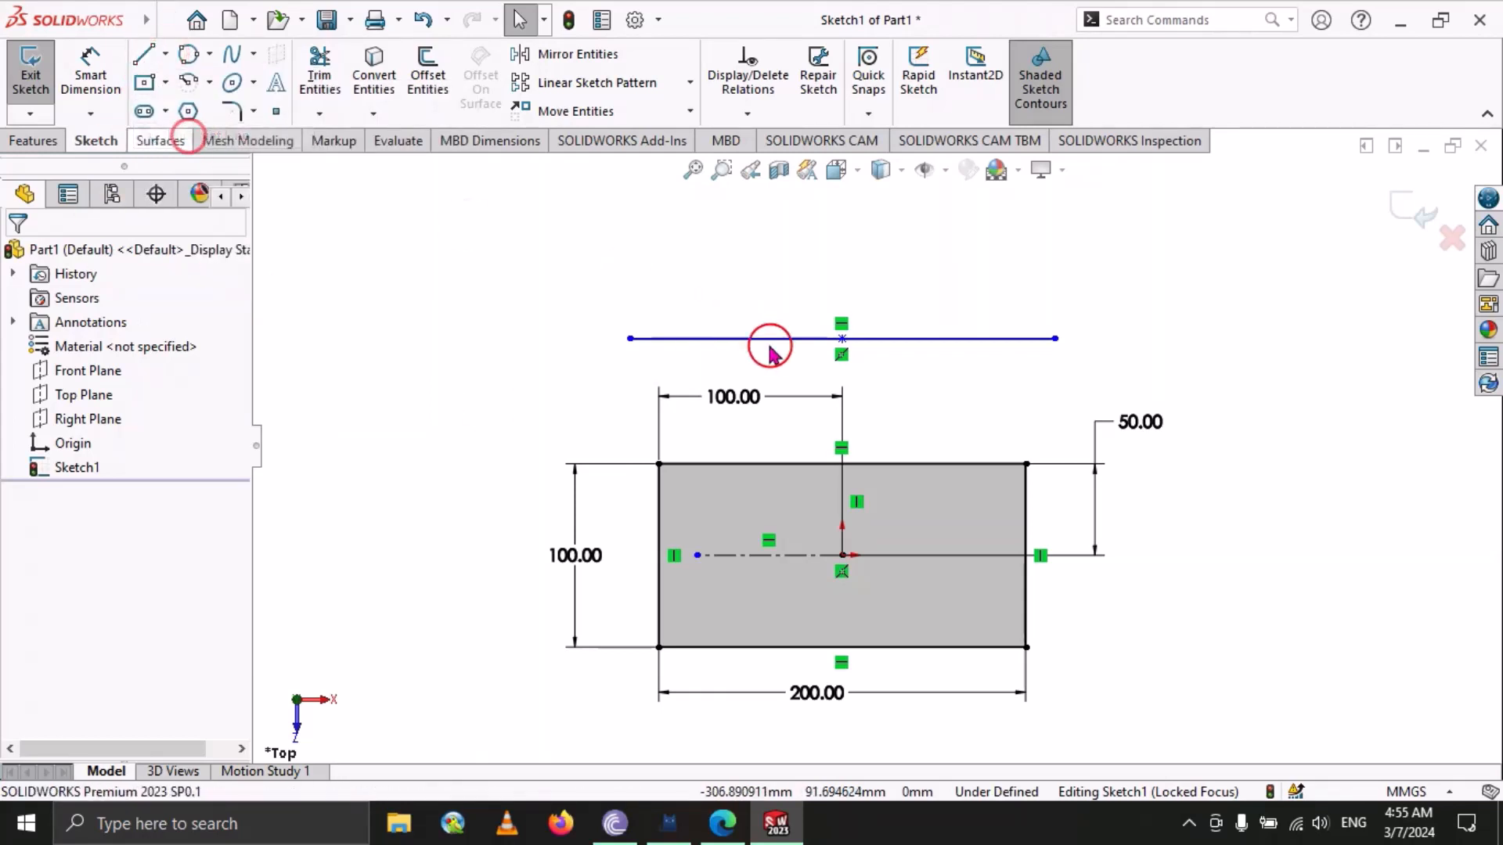
{"action": "left_click", "coordinate": [841, 338]}
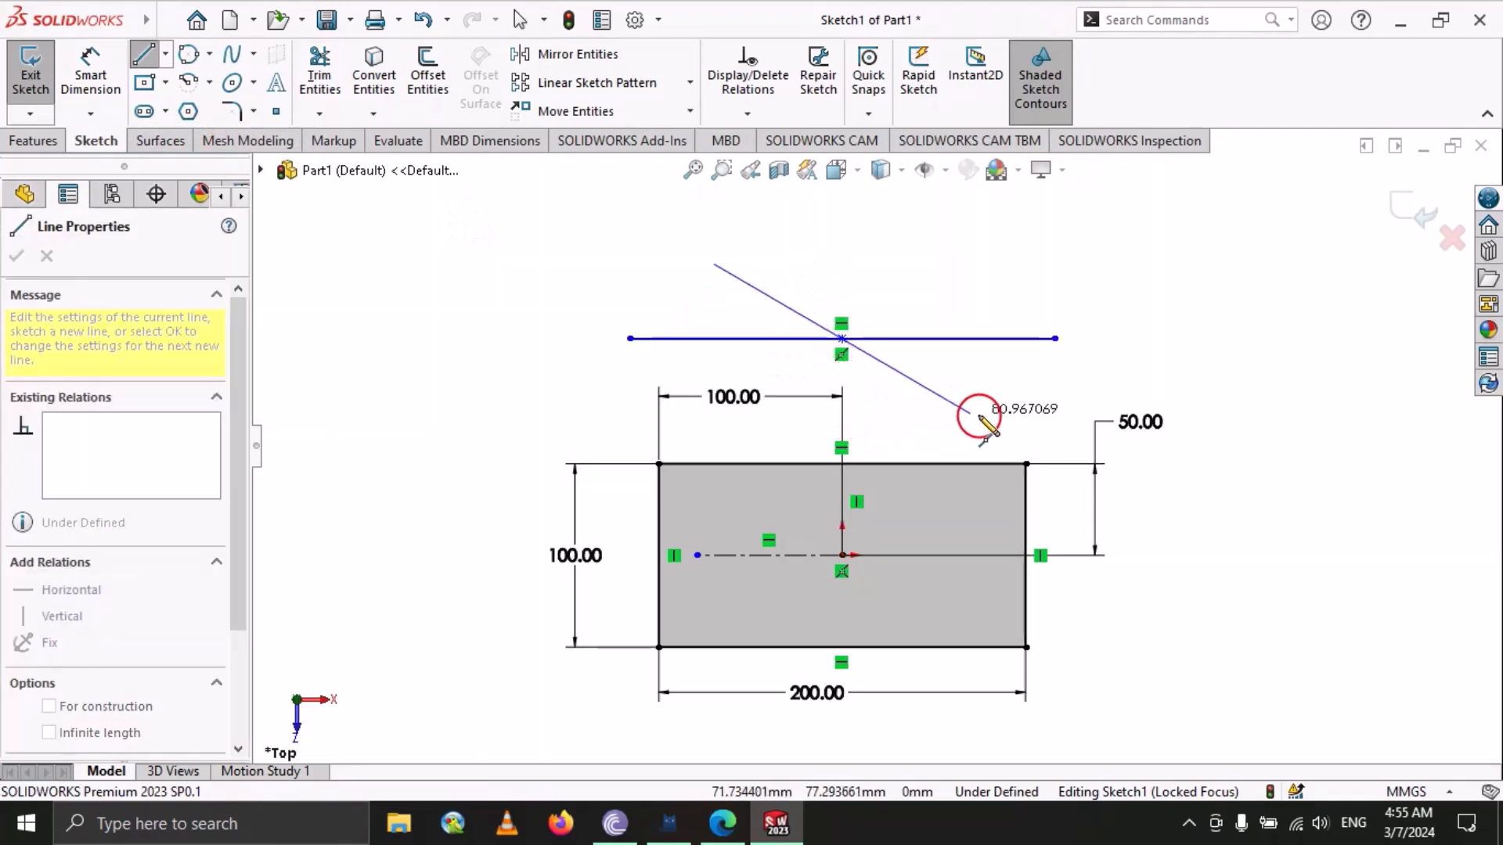
{"action": "left_click", "coordinate": [1015, 426]}
{"action": "right_click", "coordinate": [1014, 427]}
{"action": "left_click", "coordinate": [1066, 446]}
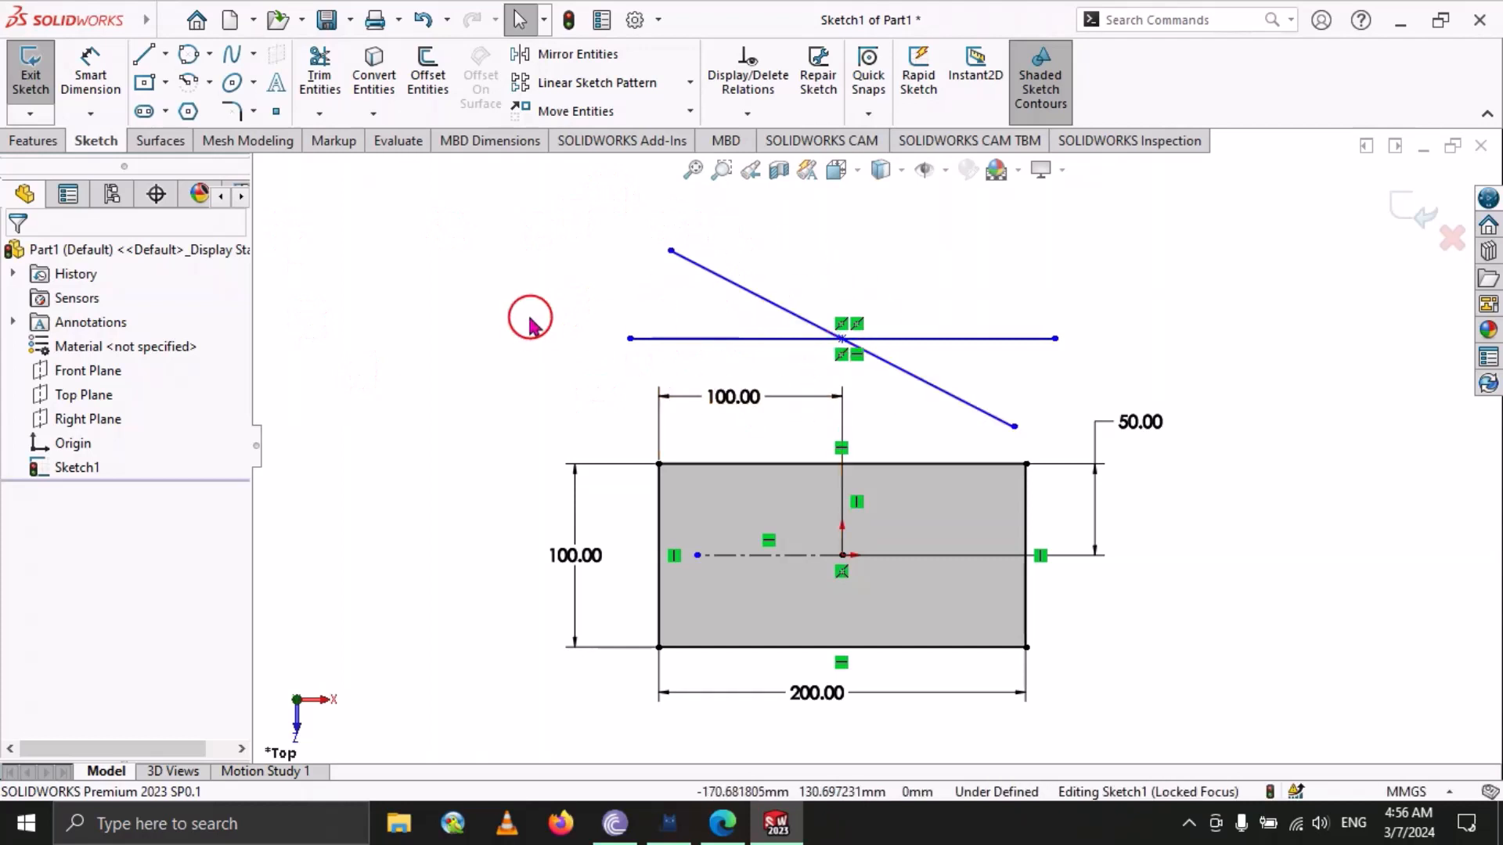
{"action": "left_click", "coordinate": [165, 53]}
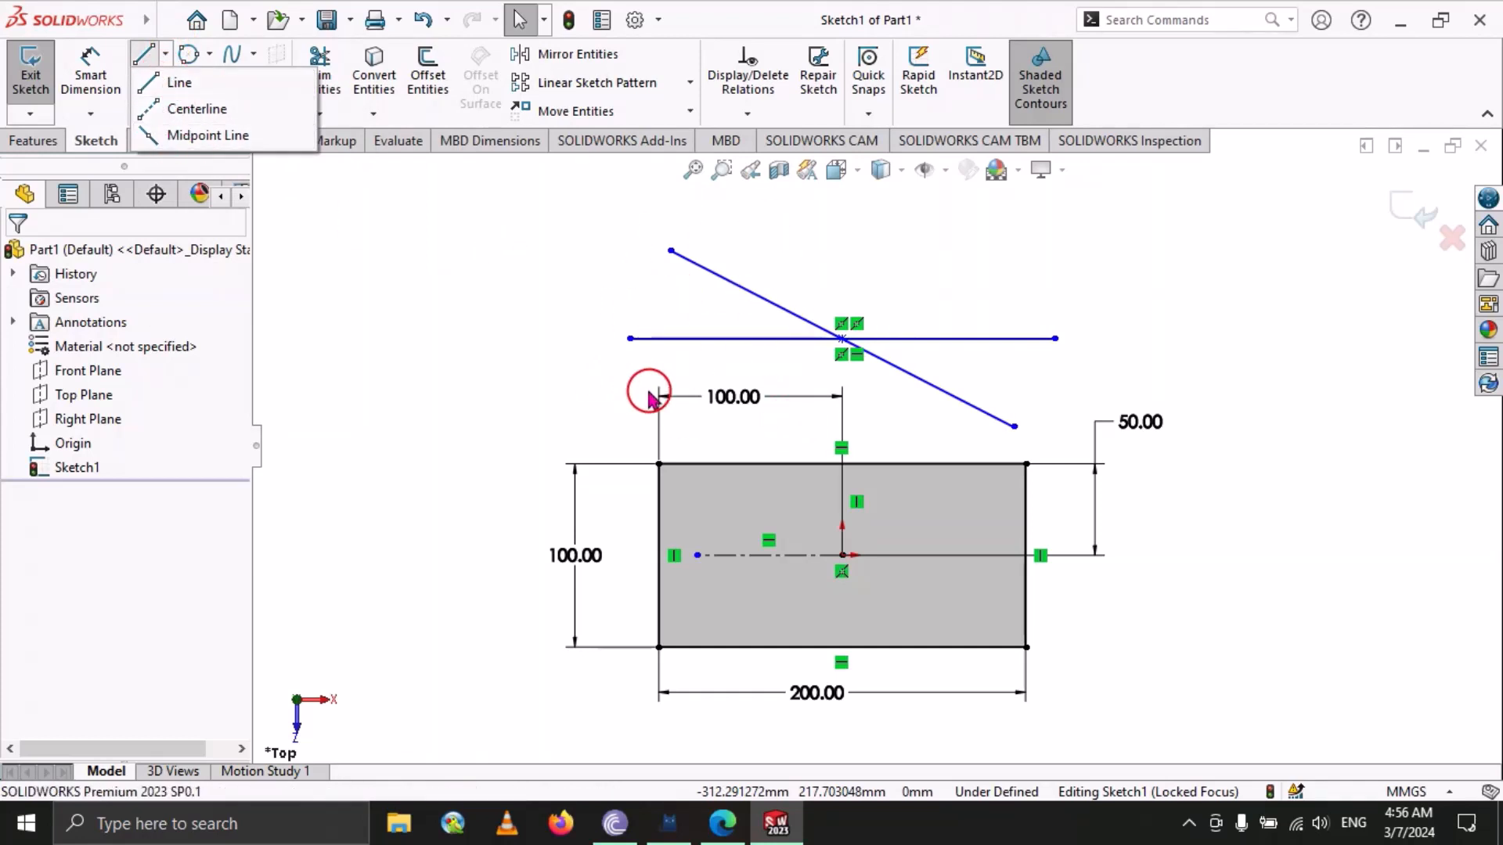
{"action": "left_click", "coordinate": [92, 78]}
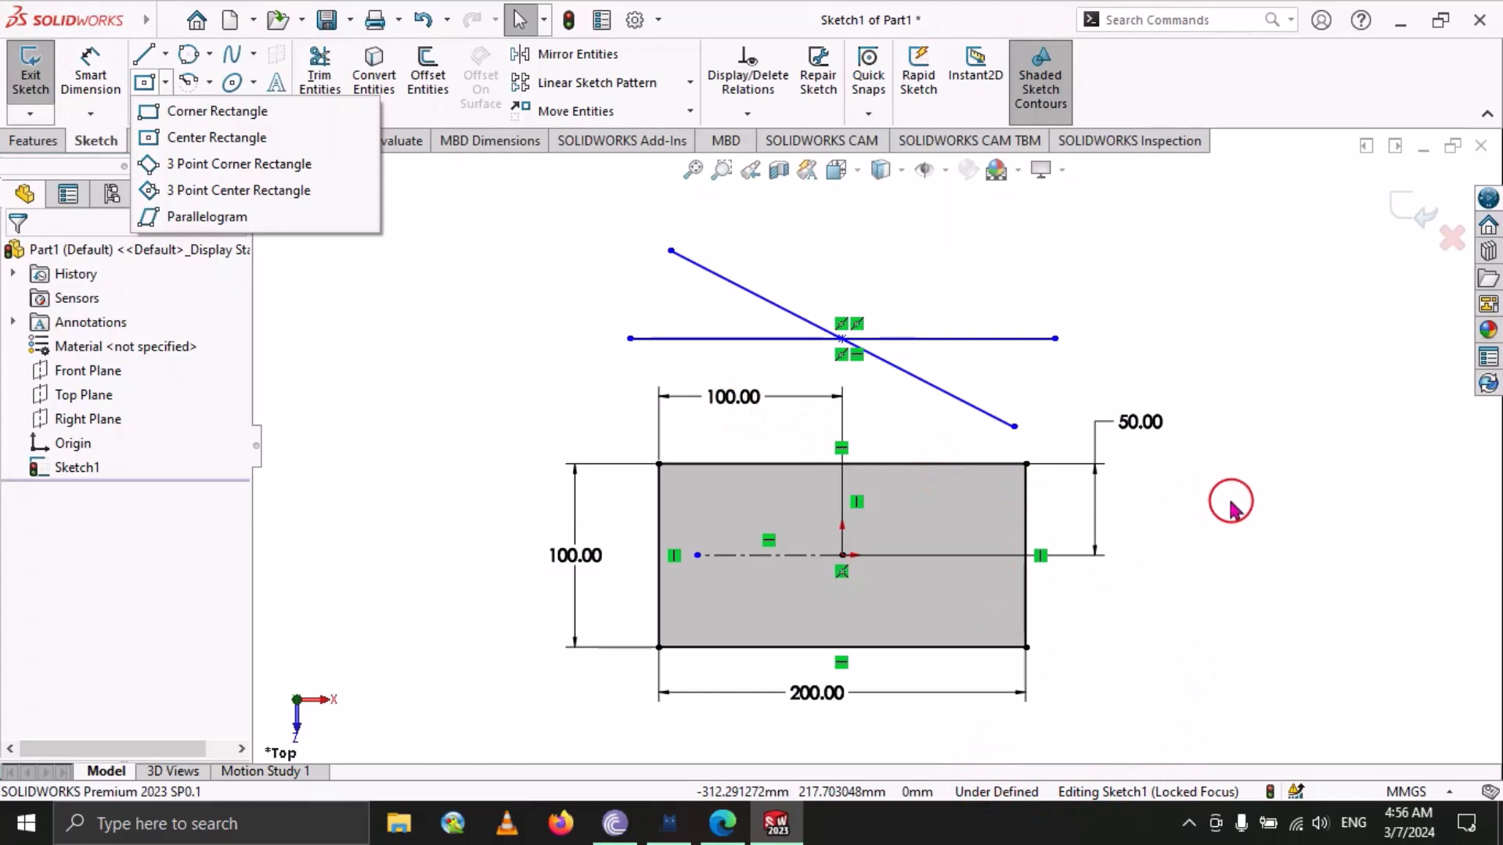
{"action": "left_click", "coordinate": [1266, 460]}
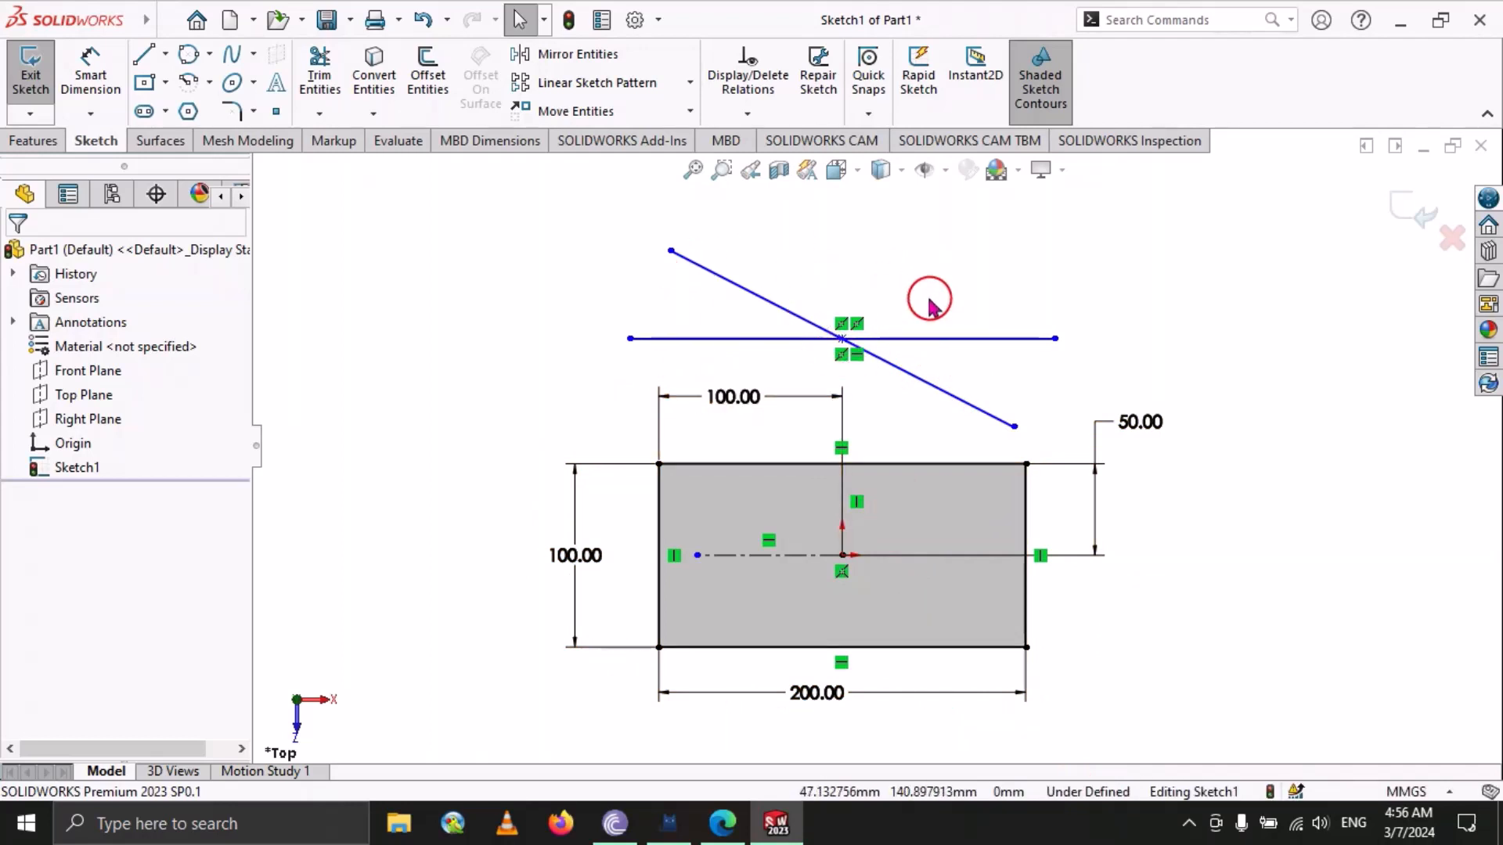
Delete the sloped and the horizontal midpoint lines above the rectangle.
{"action": "left_click", "coordinate": [955, 401]}
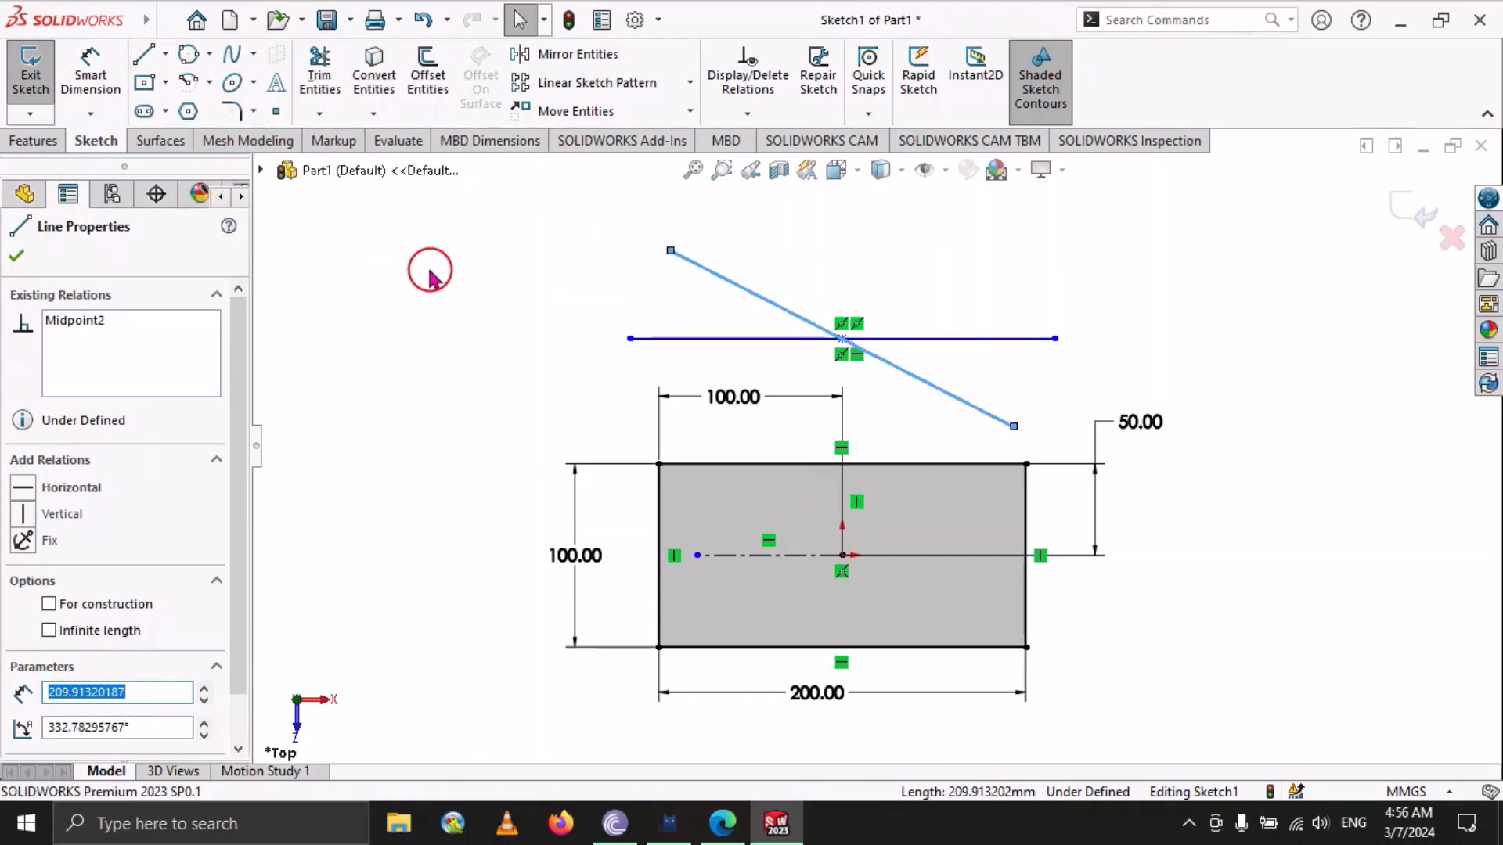
{"action": "key", "text": "Delete"}
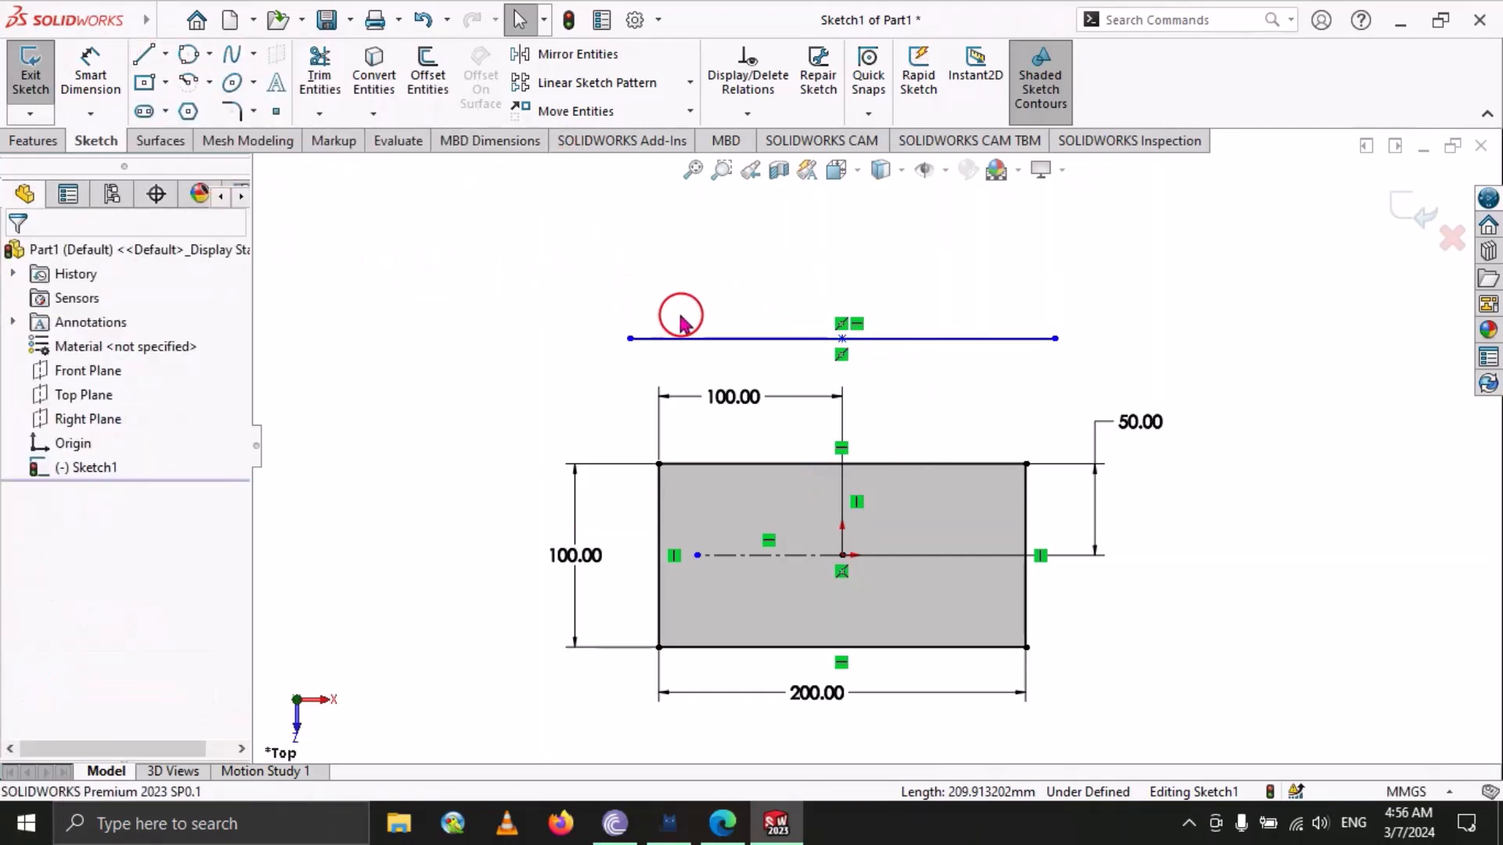
{"action": "left_click", "coordinate": [720, 343]}
{"action": "key", "text": "Delete"}
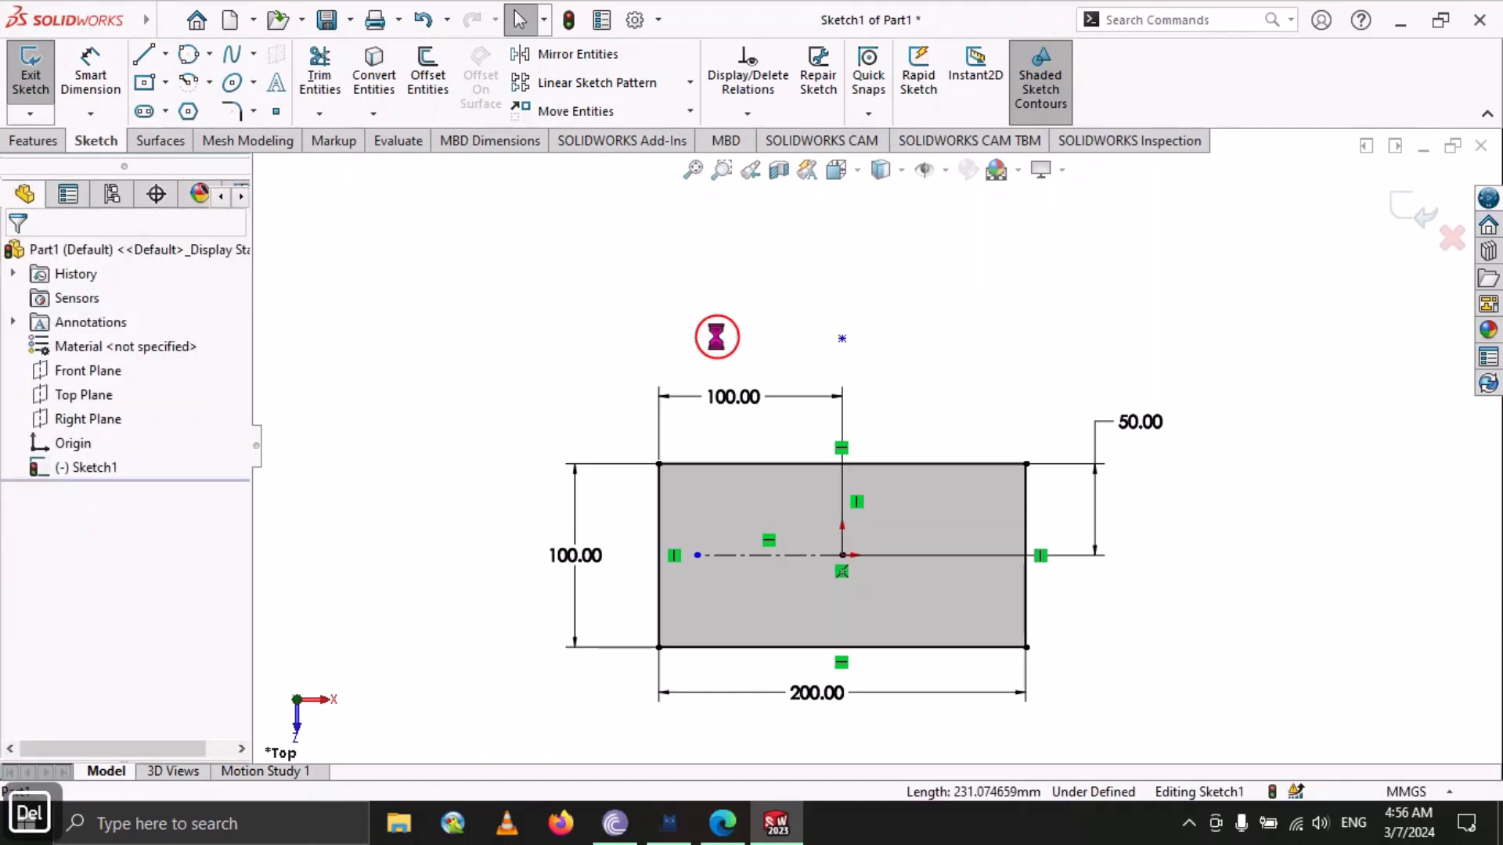
{"action": "scroll", "coordinate": [752, 389], "scroll_direction": "up", "scroll_amount": 4}
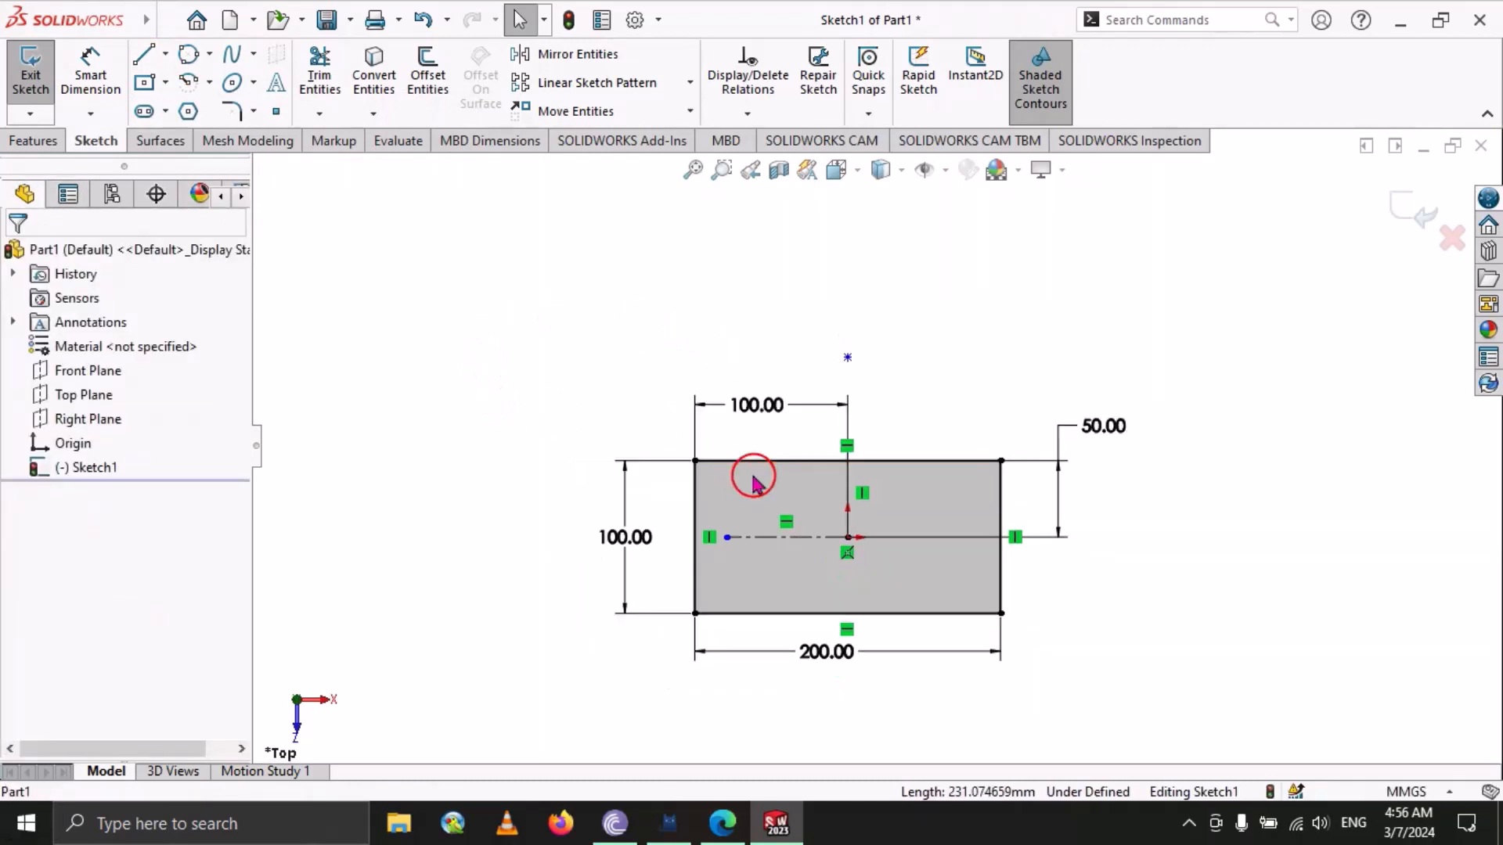
{"action": "scroll", "coordinate": [778, 571], "scroll_direction": "down", "scroll_amount": 3}
{"action": "scroll", "coordinate": [1044, 416], "scroll_direction": "down", "scroll_amount": 2}
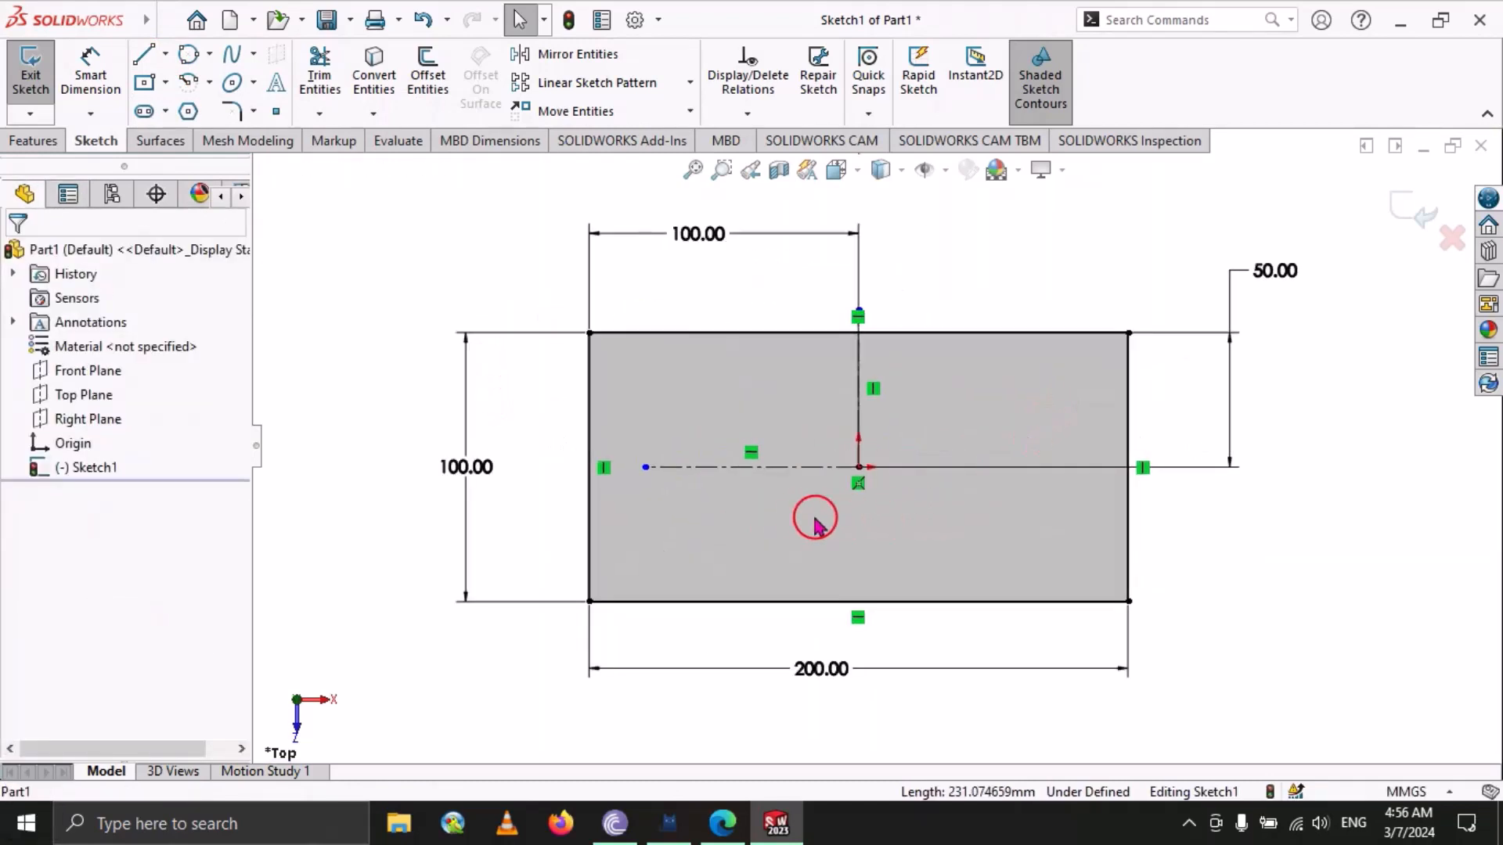